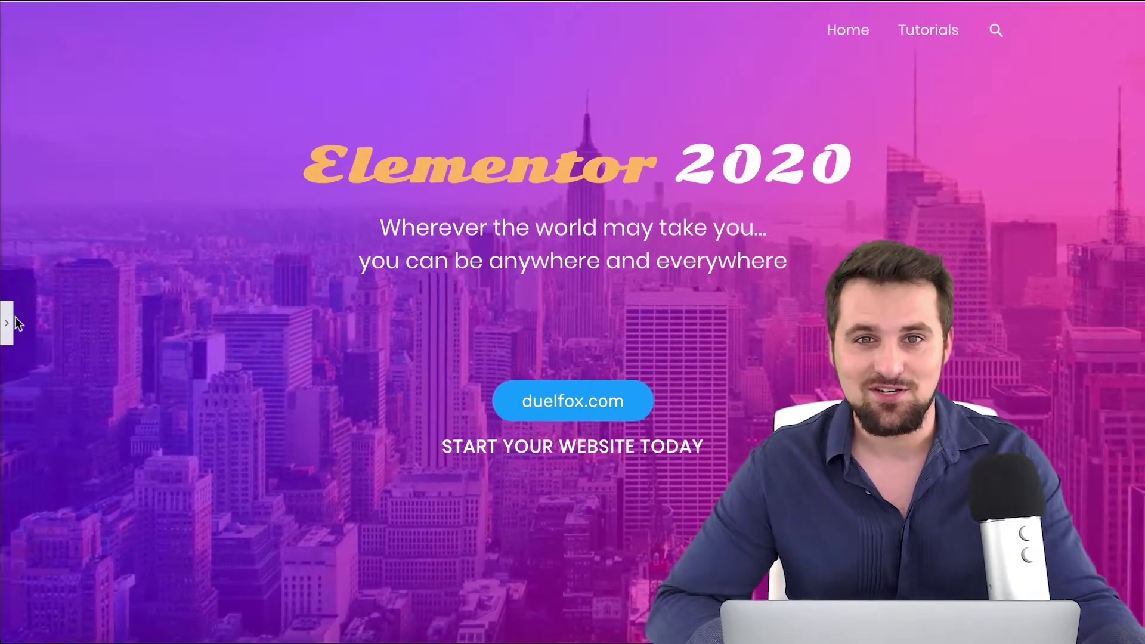
# Show the Elementor widgets panel beside the page, then hide it again.
pyautogui.click(6, 323)
pyautogui.moveTo(259, 127); pyautogui.dragTo(260, 573)
pyautogui.click(270, 323)
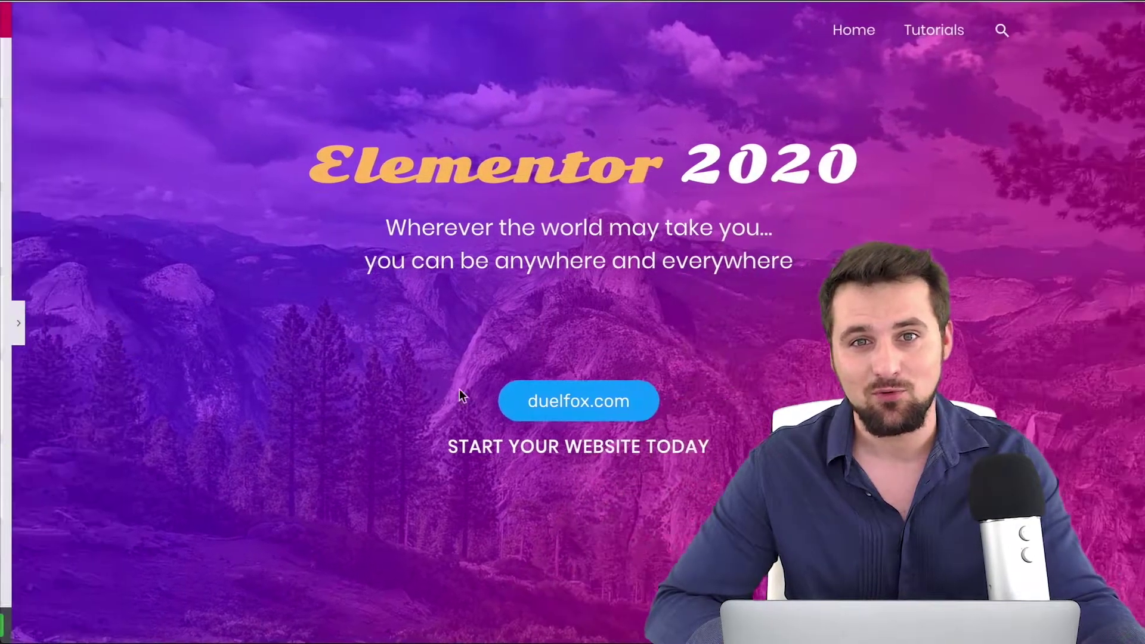
# Load duelfox.com/elementor in Chrome and scroll down the resulting page.
pyautogui.write('duelfox.com')
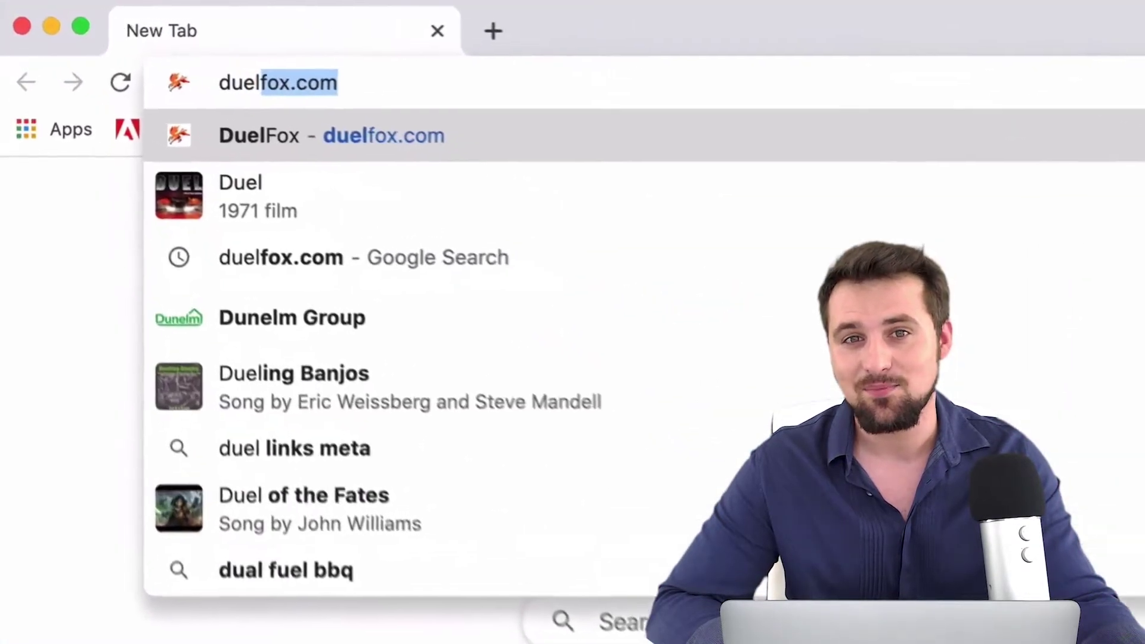
pyautogui.write('/elementor')
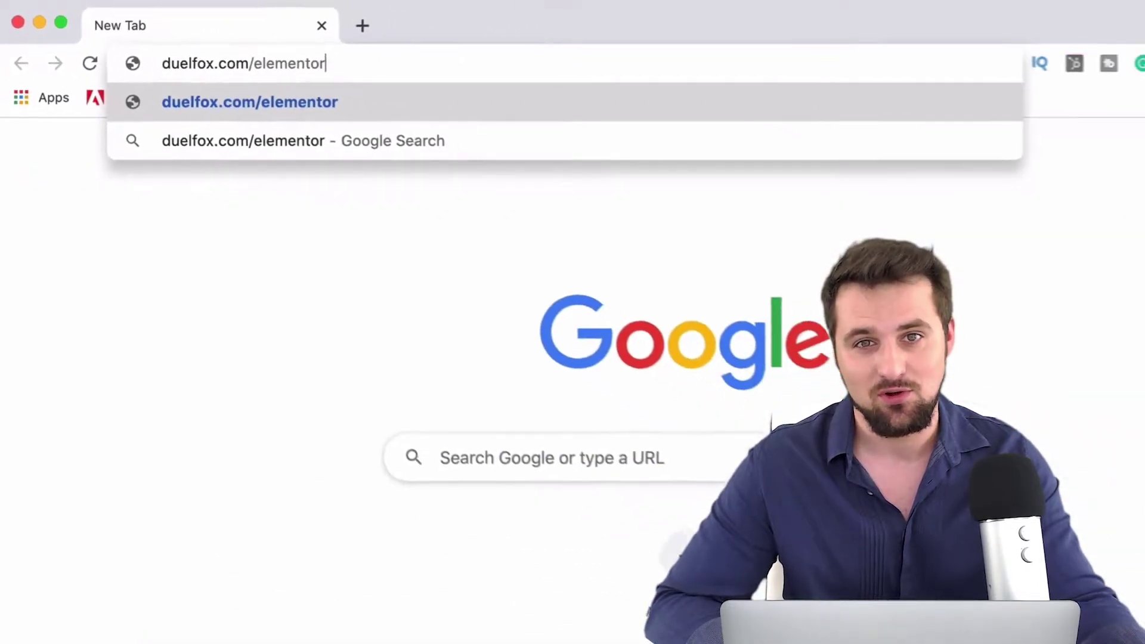
pyautogui.press('Return')
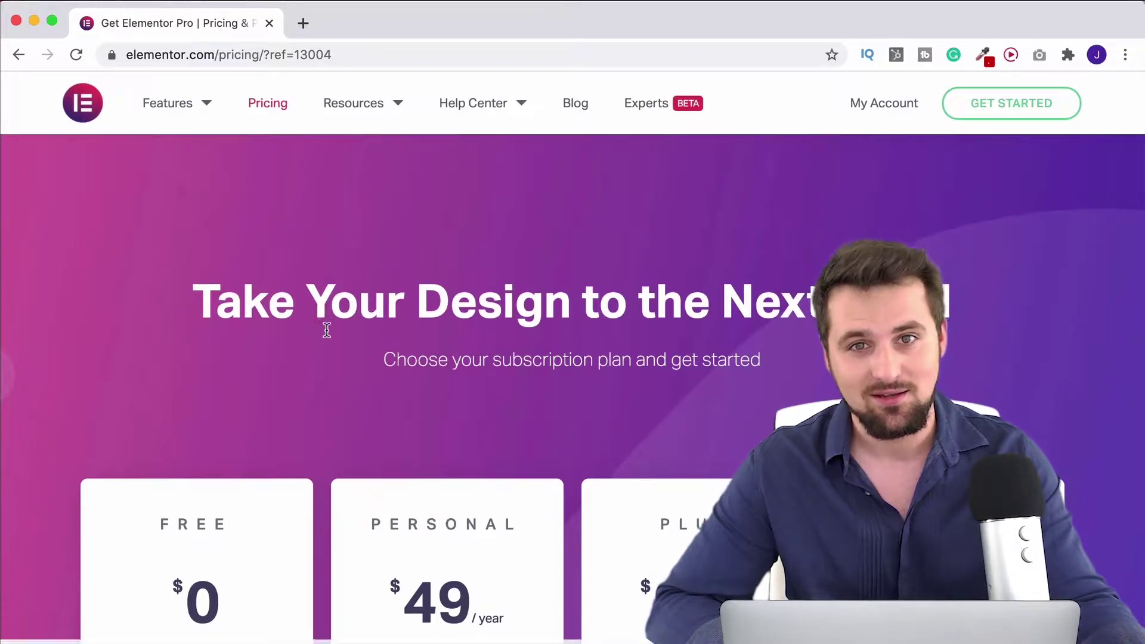
pyautogui.scroll(-10, 327, 330)
pyautogui.scroll(-1, 326, 336)
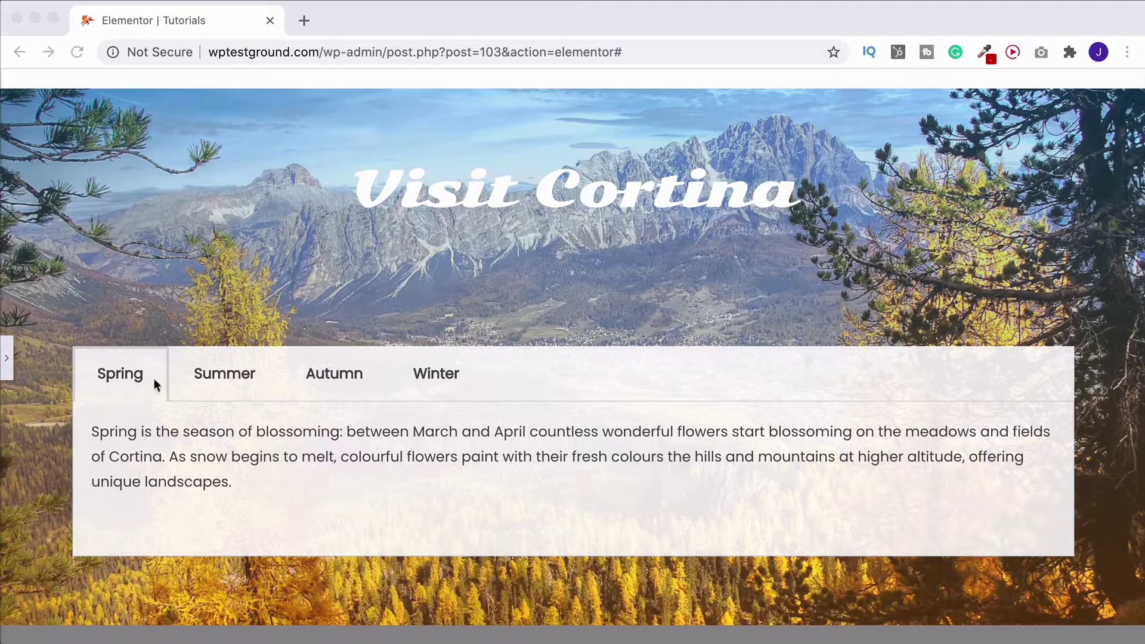
# Preview the Summer, Autumn, Winter and Spring tabs, then open the Edit Section panel.
pyautogui.click(223, 375)
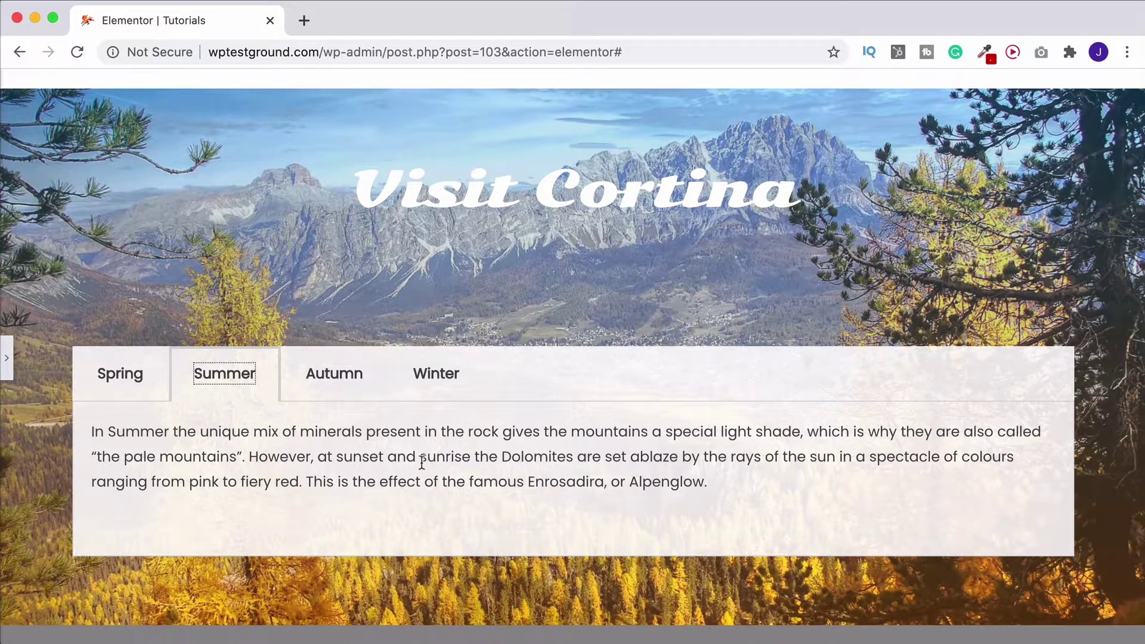
pyautogui.click(360, 379)
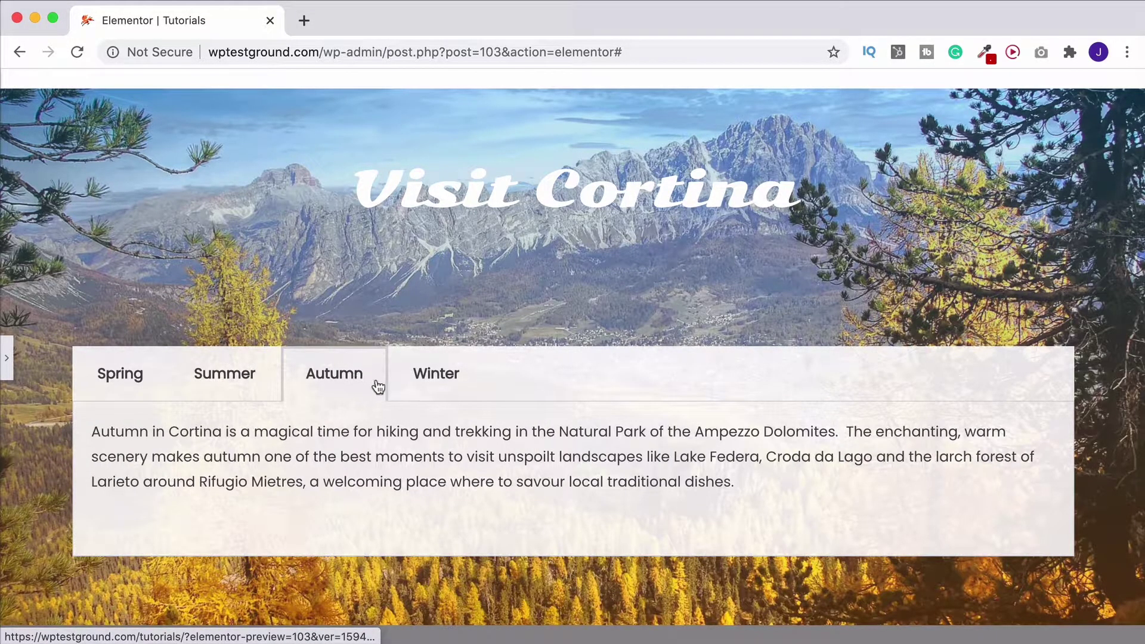
pyautogui.click(423, 385)
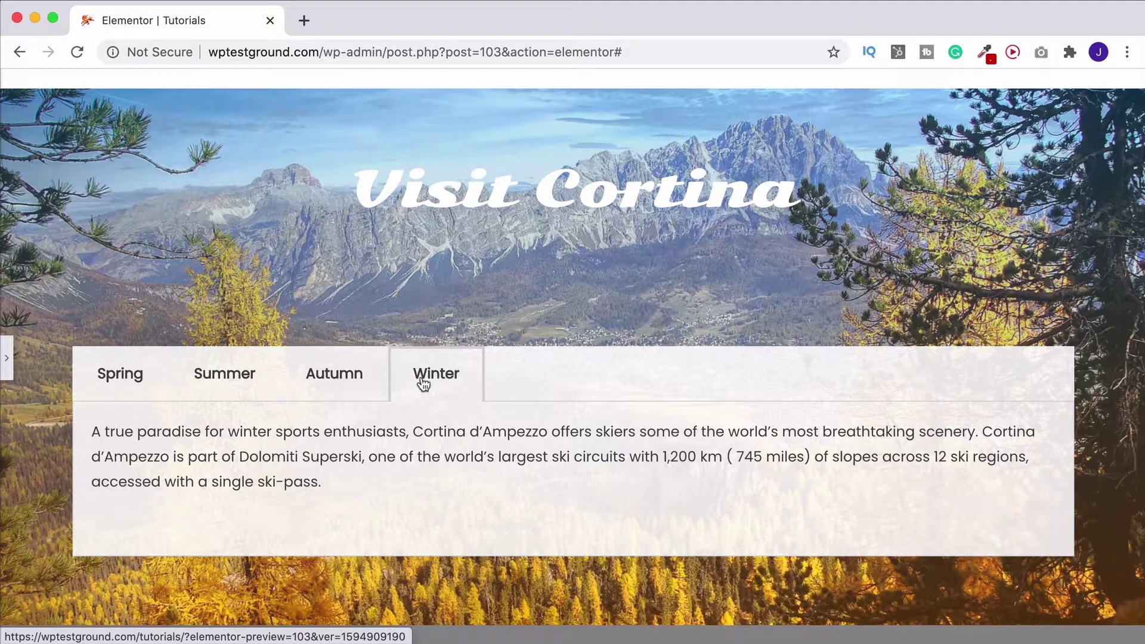
pyautogui.click(137, 377)
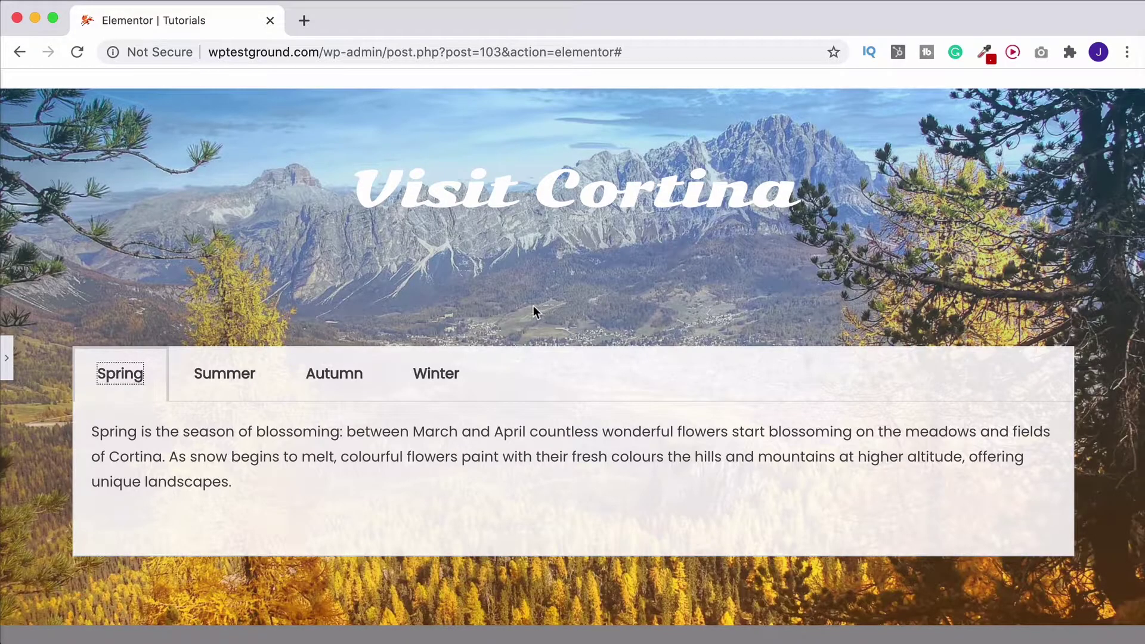
pyautogui.click(7, 366)
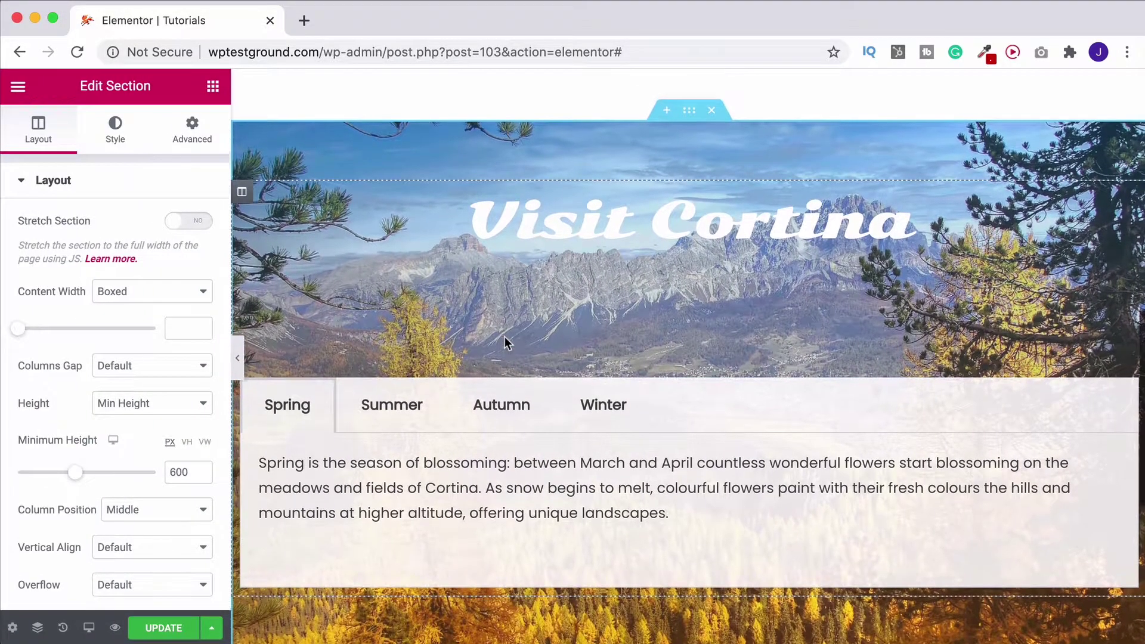
# Delete the Visit Cortina section and add a new single-column section.
pyautogui.click(712, 110)
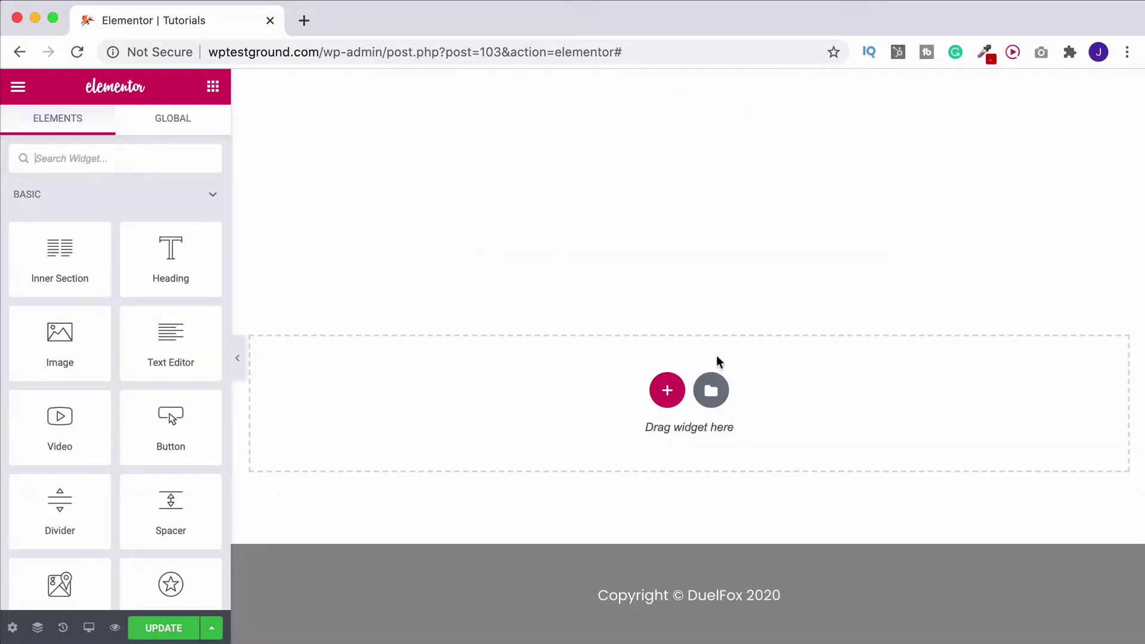
pyautogui.click(667, 390)
pyautogui.click(475, 336)
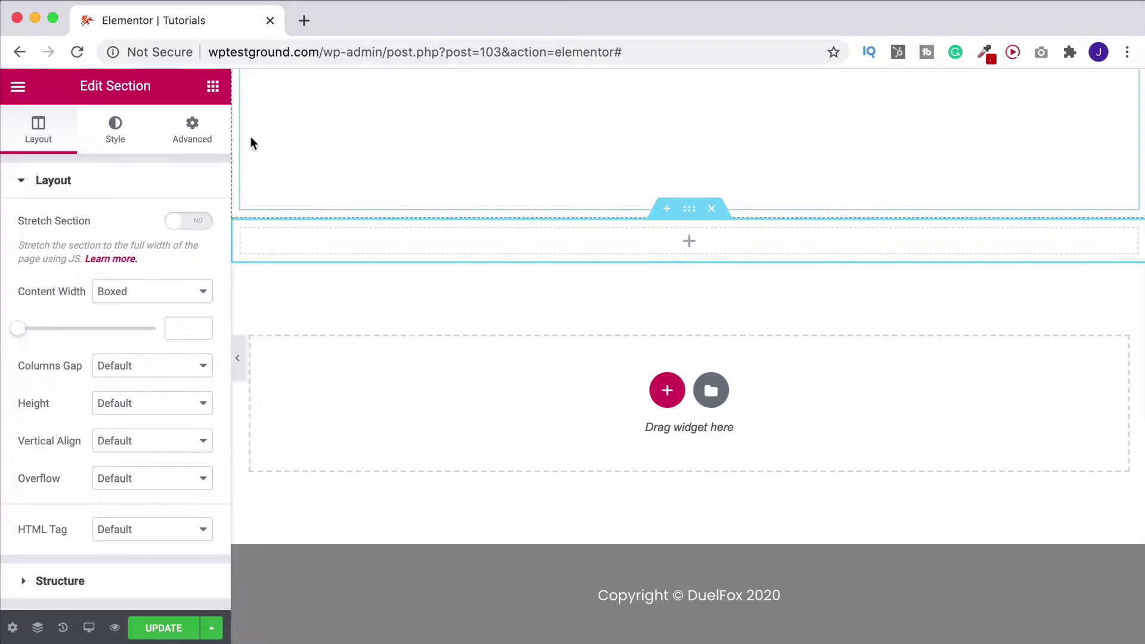
# Search the widgets for 'tabs' and drop a Tabs widget into the new section.
pyautogui.click(213, 85)
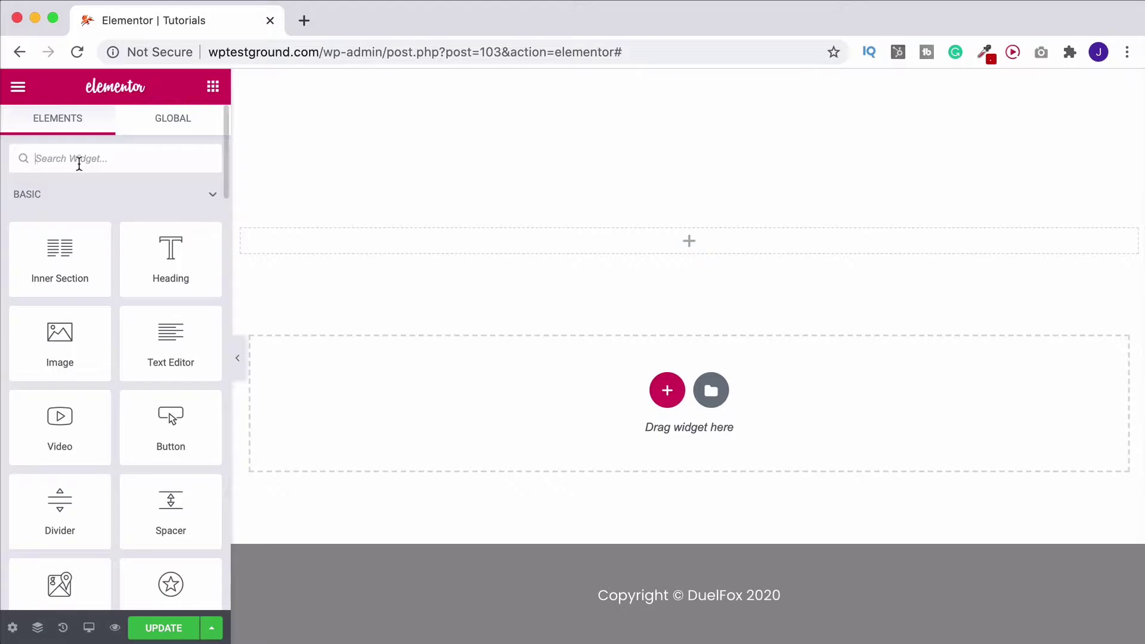
pyautogui.write('tabs')
pyautogui.moveTo(80, 214); pyautogui.dragTo(676, 242)
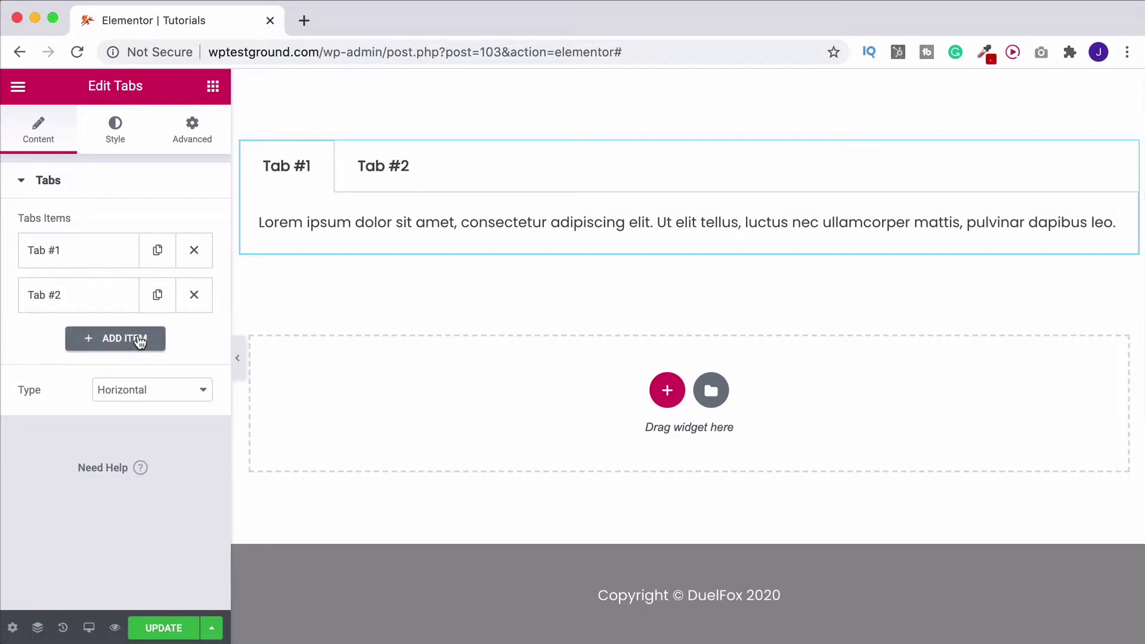
# Add a third and fourth tab, collapsed, and set the Tabs Type to Vertical.
pyautogui.click(103, 340)
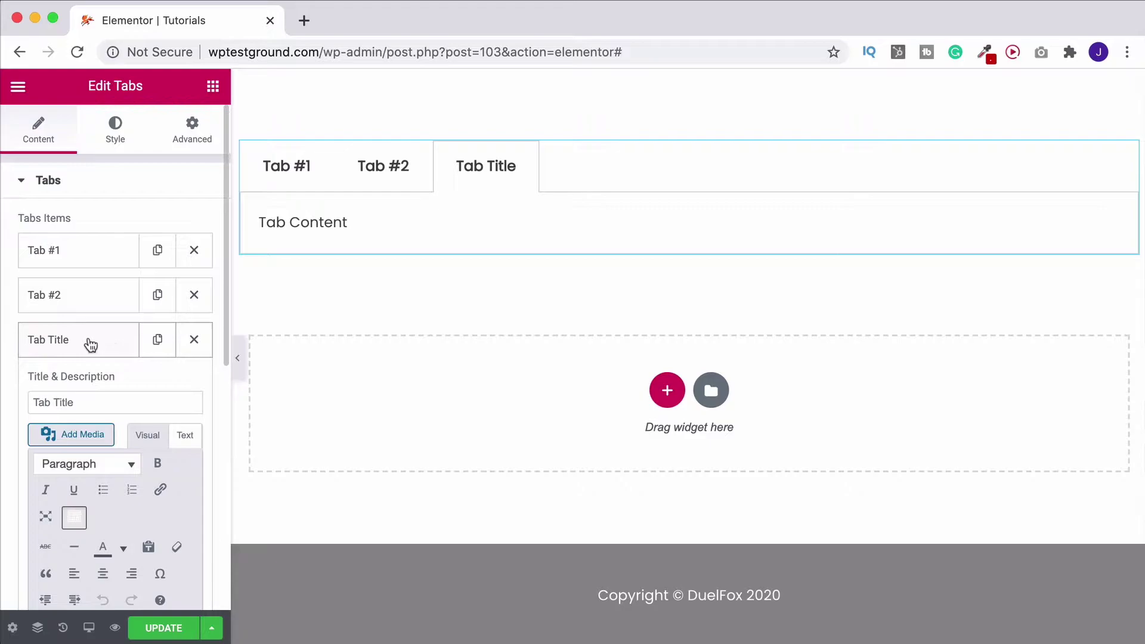
pyautogui.click(91, 345)
pyautogui.click(108, 388)
pyautogui.click(105, 392)
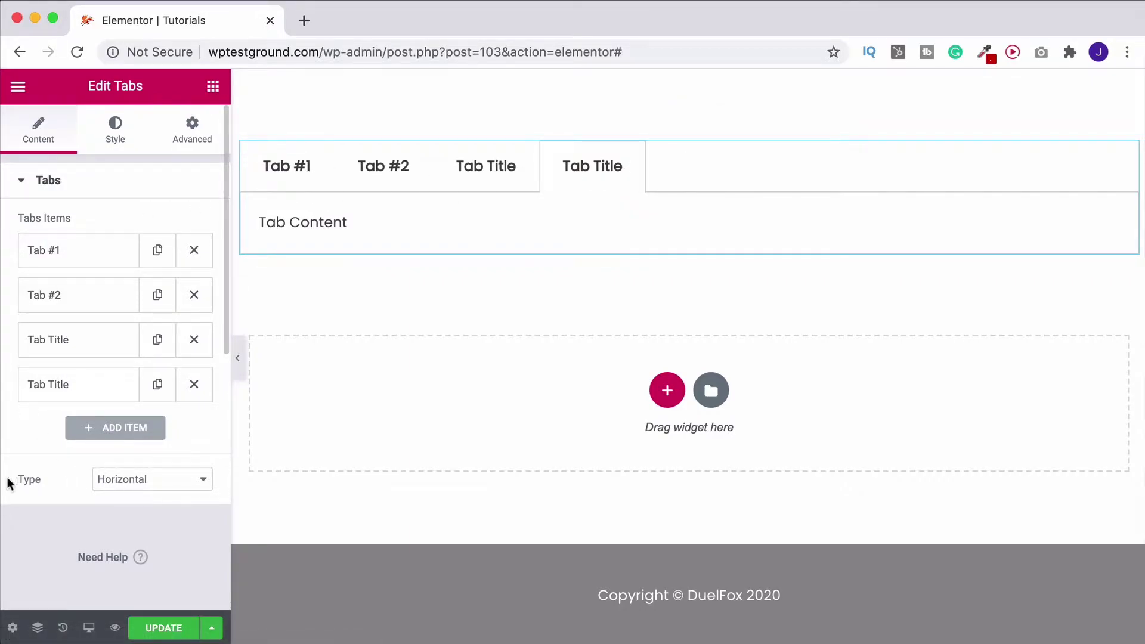
pyautogui.click(159, 482)
pyautogui.click(129, 500)
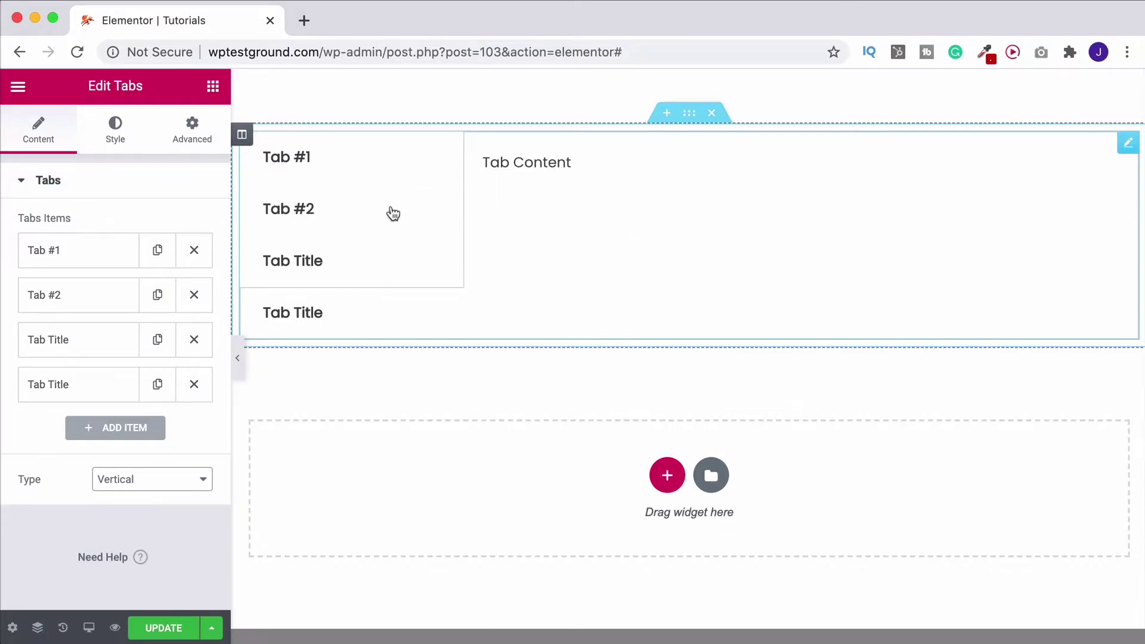
# Set the tabs' Navigation Width to 10 in the Style settings.
pyautogui.click(119, 130)
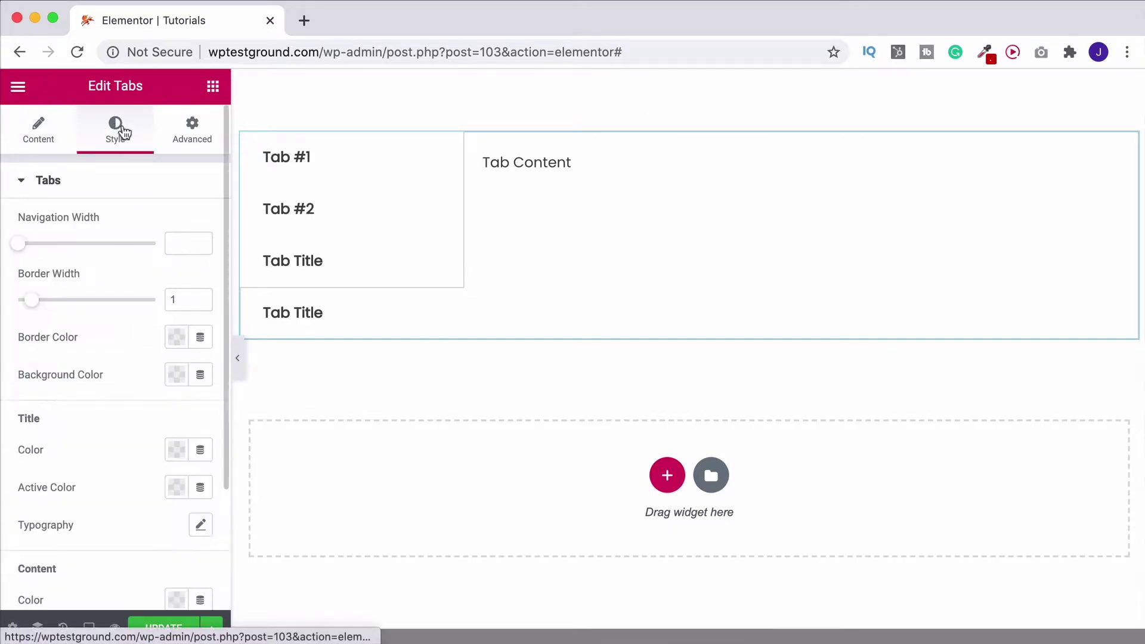
pyautogui.moveTo(19, 244); pyautogui.dragTo(51, 249)
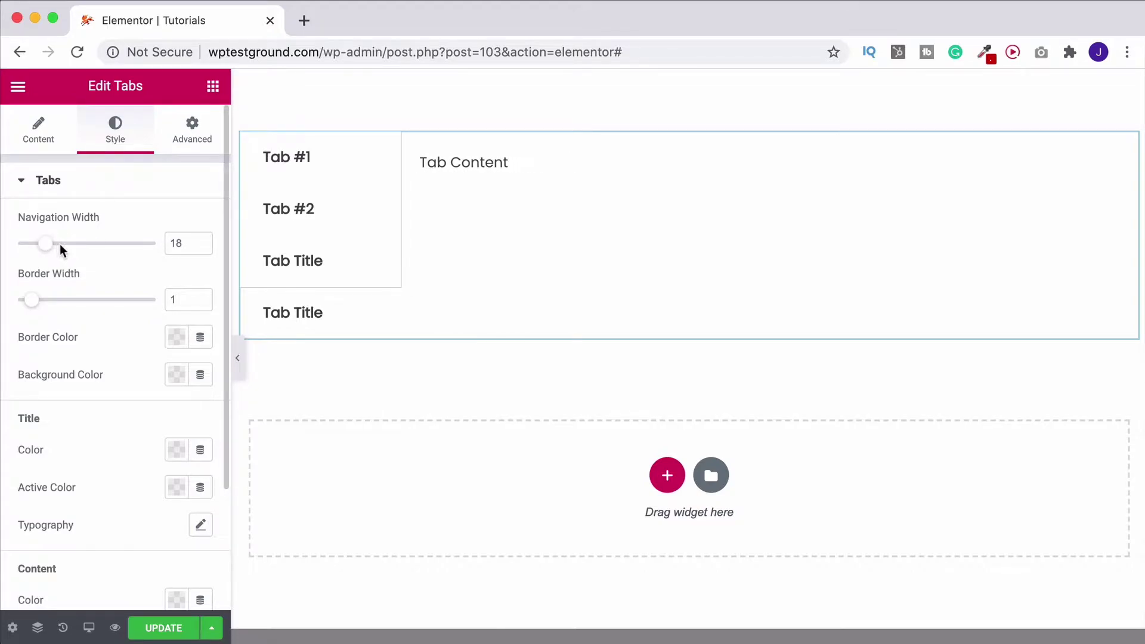
pyautogui.doubleClick(179, 243)
pyautogui.press('BackSpace')
pyautogui.write('10')
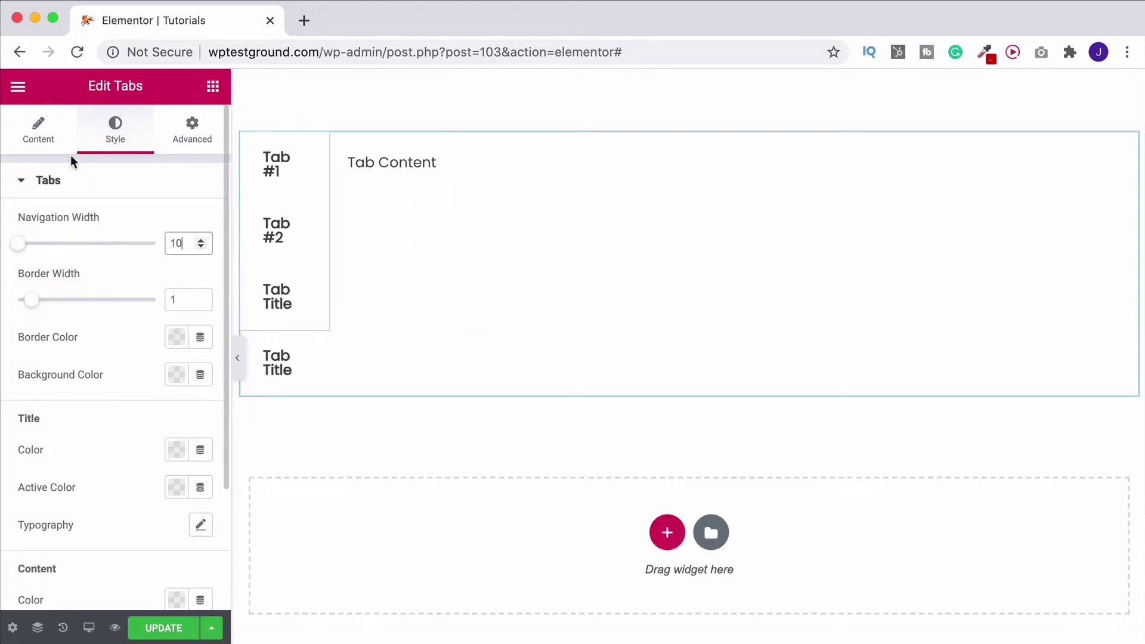
# Switch the Tabs Type back to Horizontal.
pyautogui.click(69, 146)
pyautogui.click(149, 480)
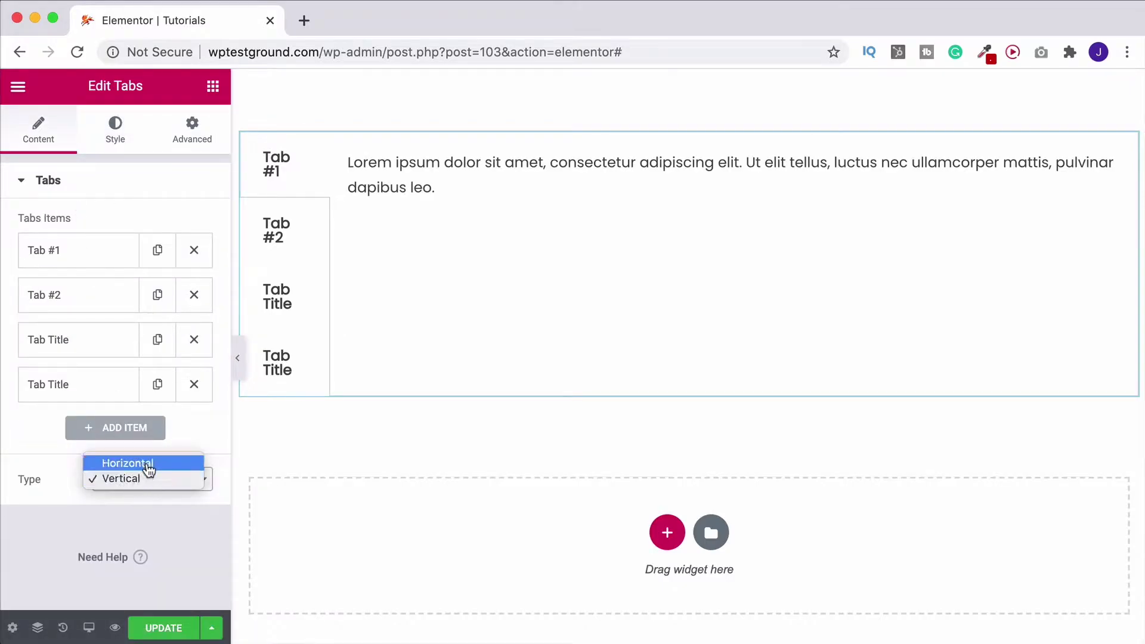
pyautogui.click(148, 465)
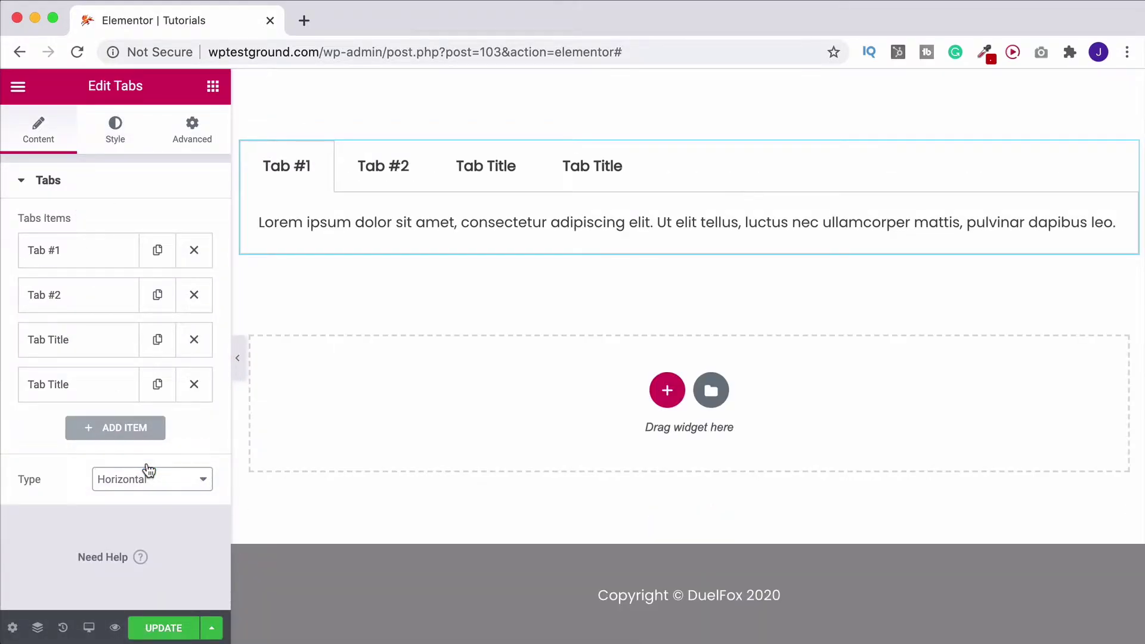
# Title the first tab 'Spring' and replace its placeholder with the pasted Spring description.
pyautogui.click(83, 253)
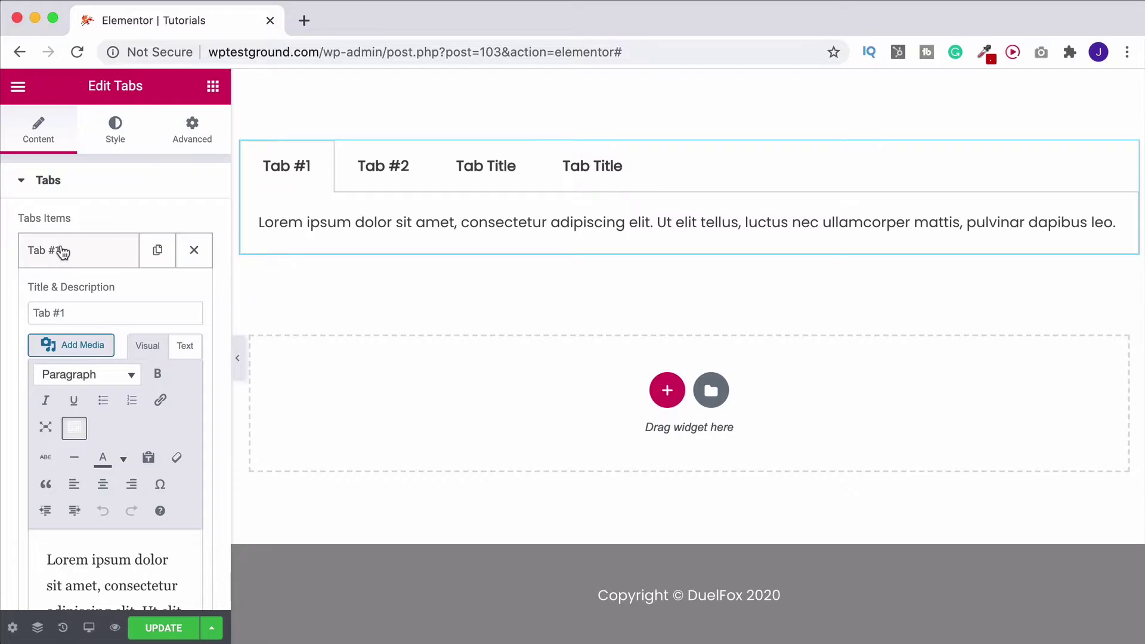
pyautogui.scroll(-3, 62, 253)
pyautogui.moveTo(81, 213); pyautogui.dragTo(12, 212)
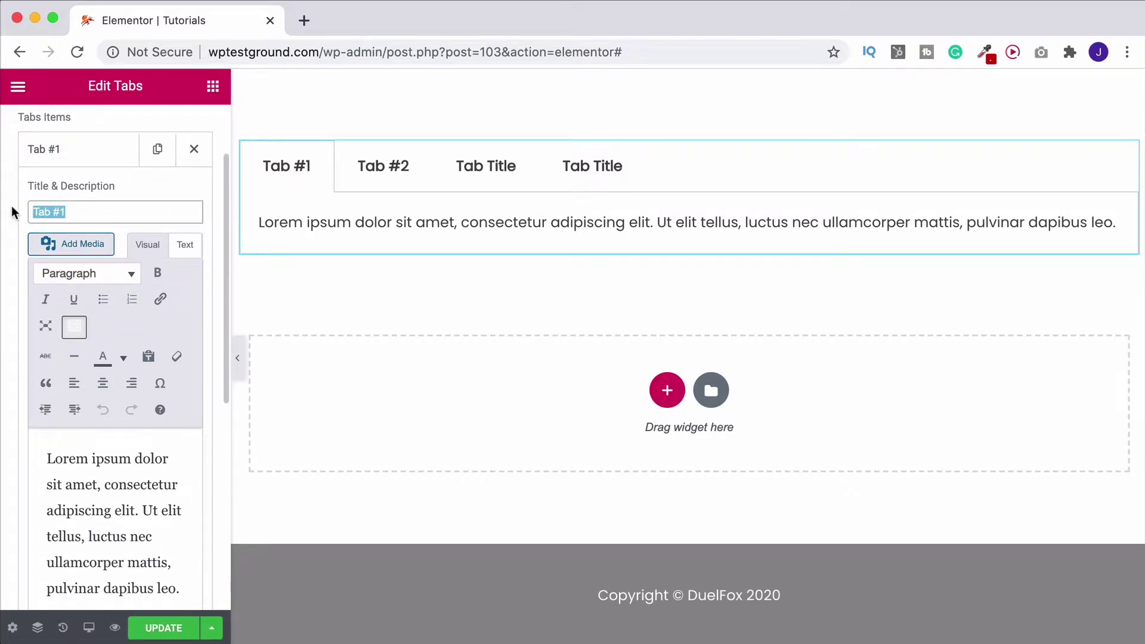
pyautogui.write('Spring')
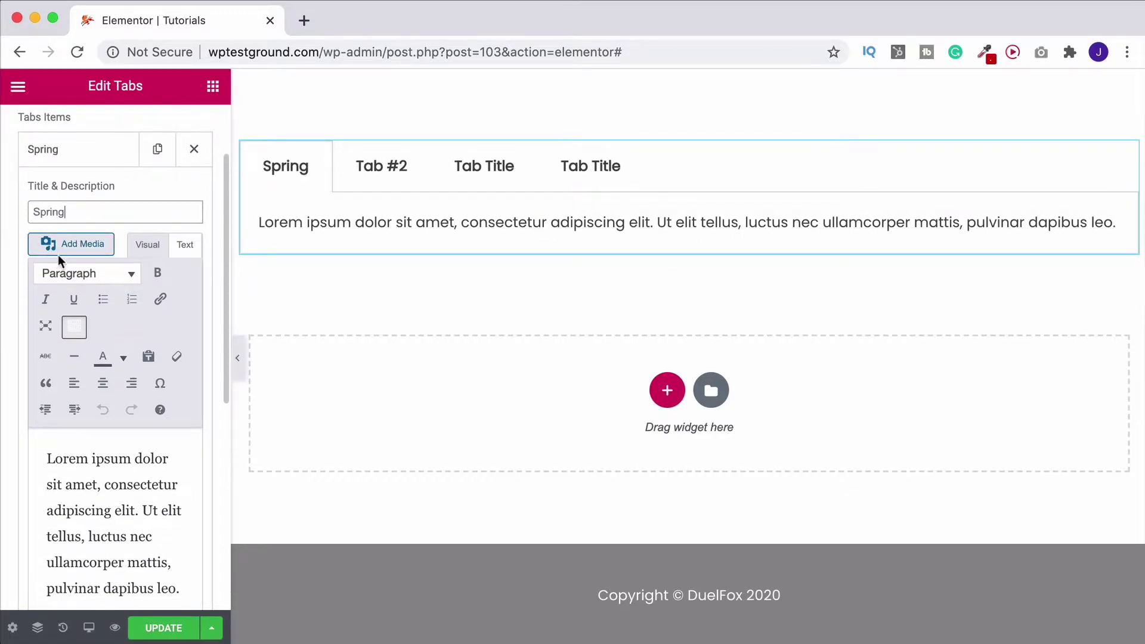
pyautogui.scroll(-3, 60, 258)
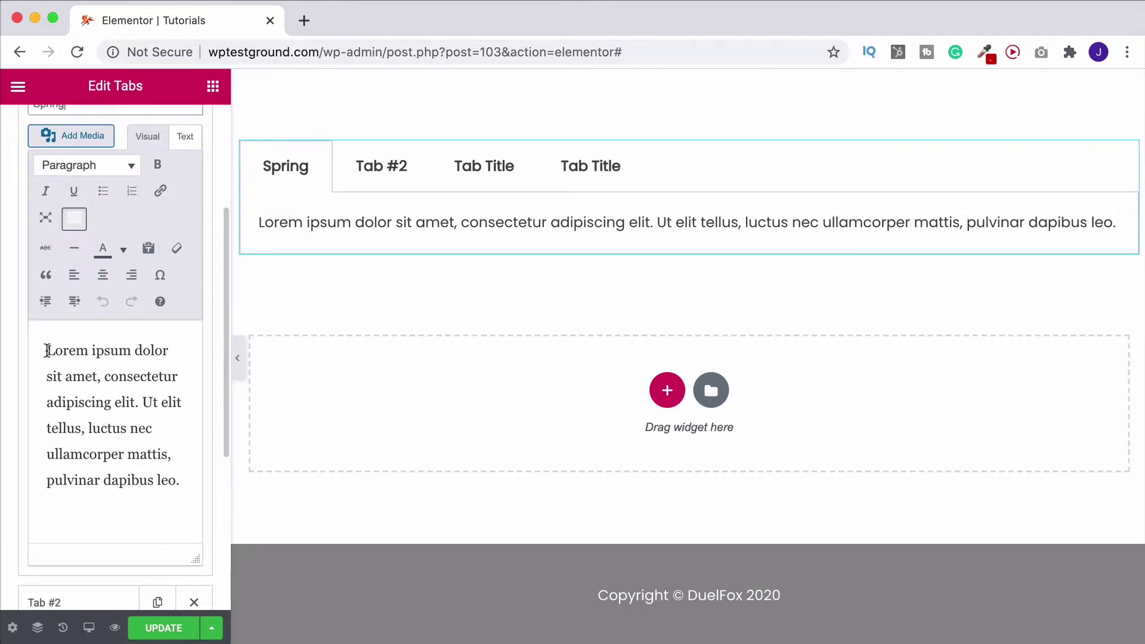
pyautogui.moveTo(47, 350); pyautogui.dragTo(181, 482)
pyautogui.press('BackSpace')
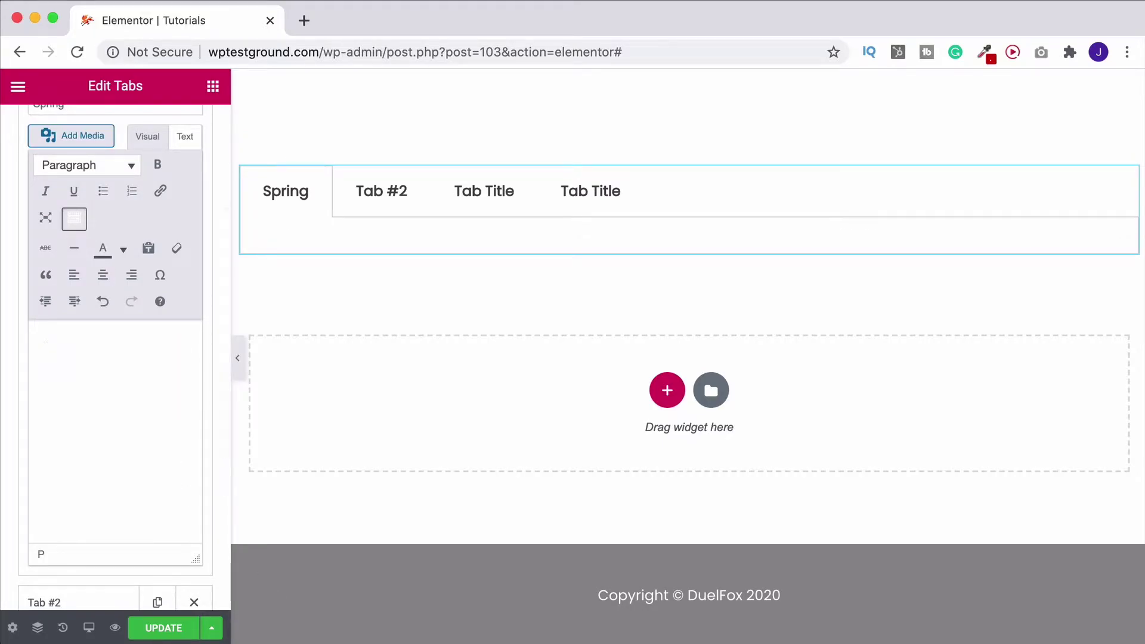
pyautogui.write('Spring is the season of blossoming: between March and April countless wonderful flowers start blossoming on the meadows and fields of Cortina. As snow begins to melt, colourful flowers paint with their fresh colours the hills and mountains at higher altitude, offering unique landscapes.')
pyautogui.scroll(3, 98, 323)
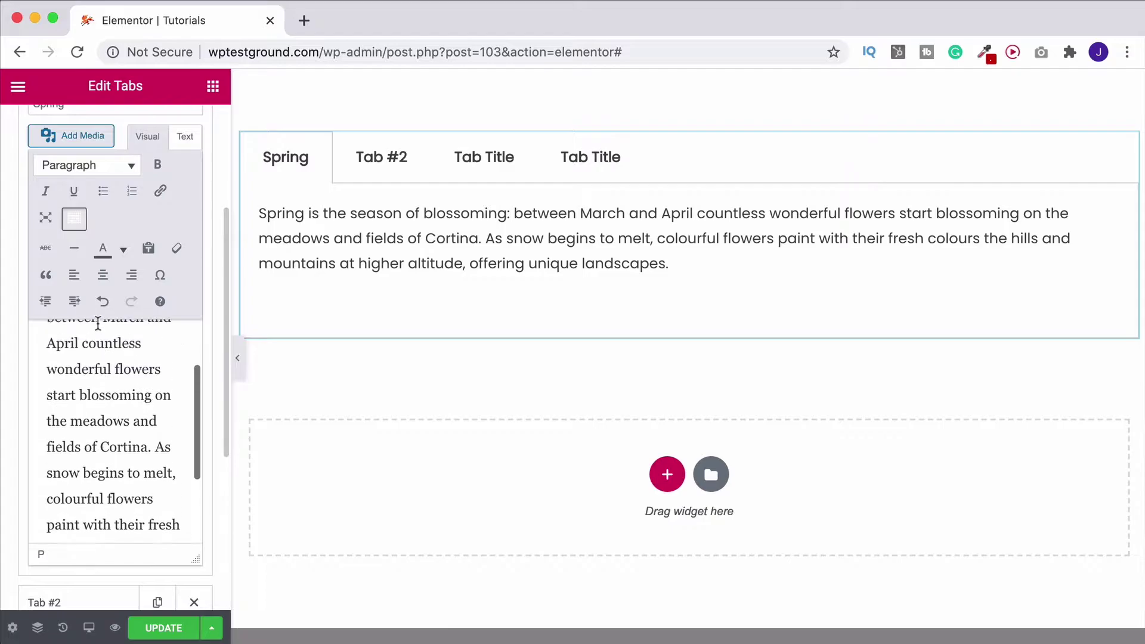
pyautogui.scroll(5, 98, 324)
pyautogui.click(33, 254)
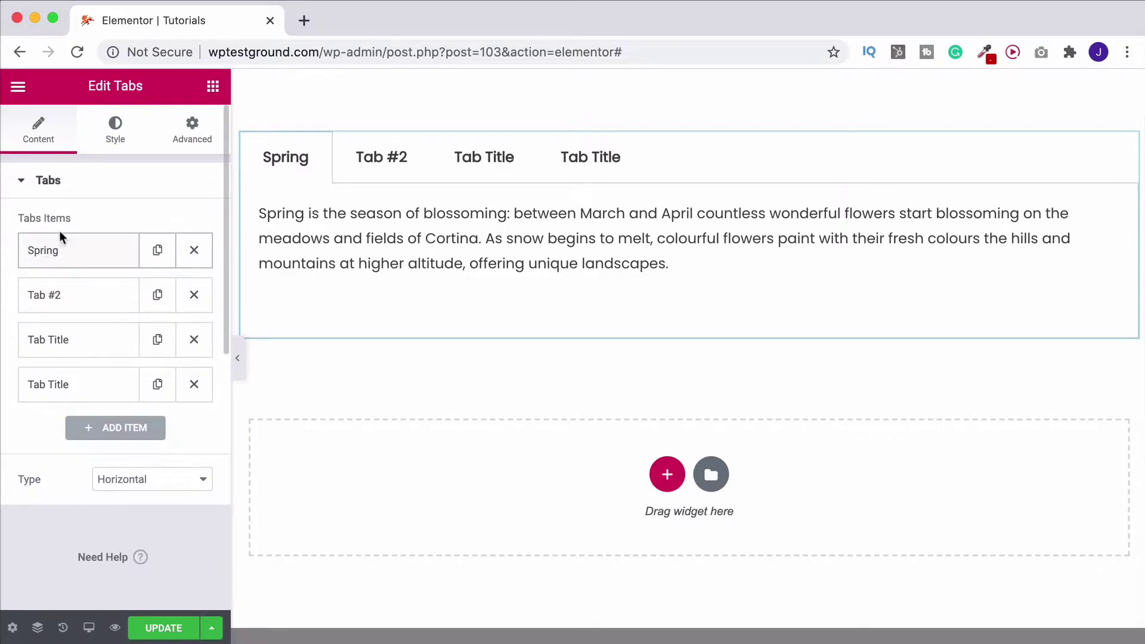
# Title the second tab 'Summer' and paste in the Summer description.
pyautogui.click(73, 294)
pyautogui.moveTo(84, 357); pyautogui.dragTo(3, 356)
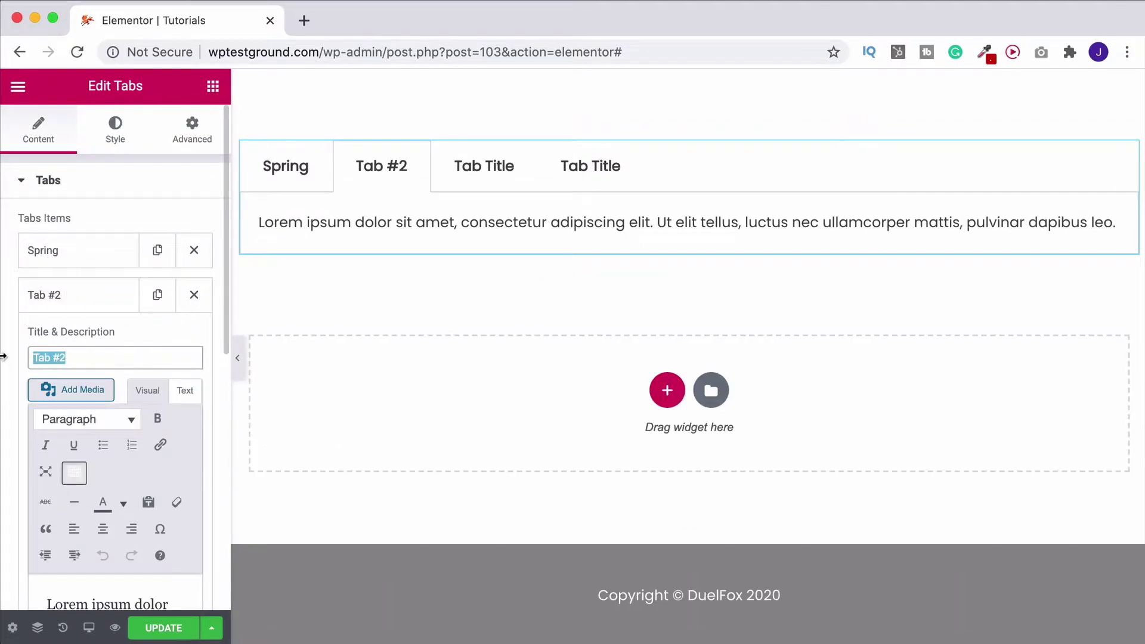
pyautogui.write('Summer')
pyautogui.scroll(-5, 85, 459)
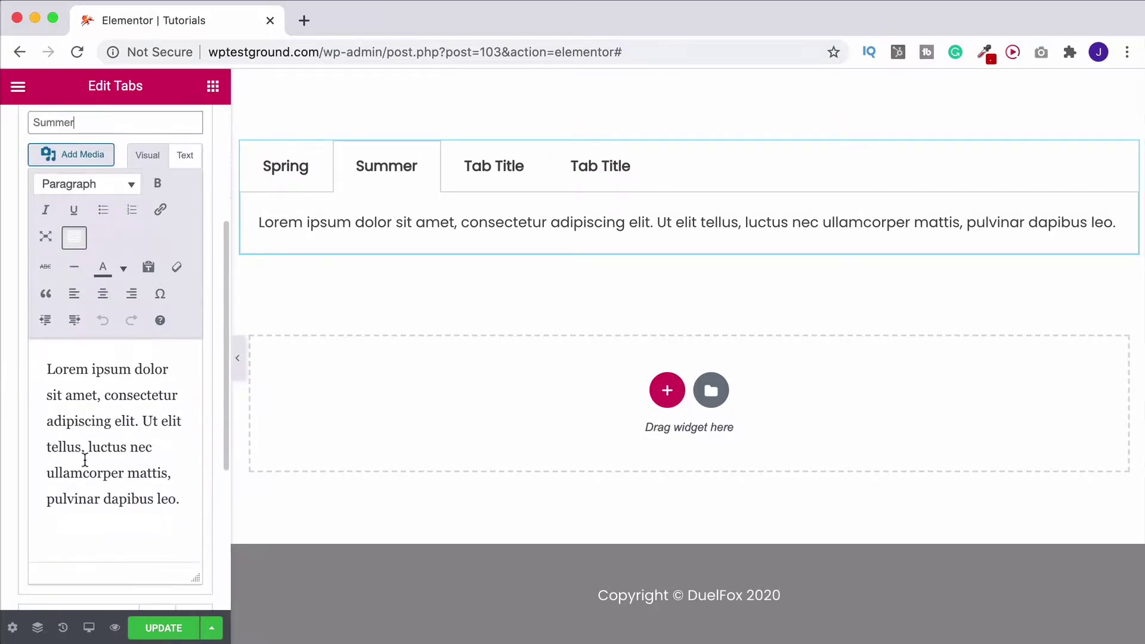
pyautogui.moveTo(186, 500); pyautogui.dragTo(172, 370)
pyautogui.press('BackSpace')
pyautogui.press('BackSpace')
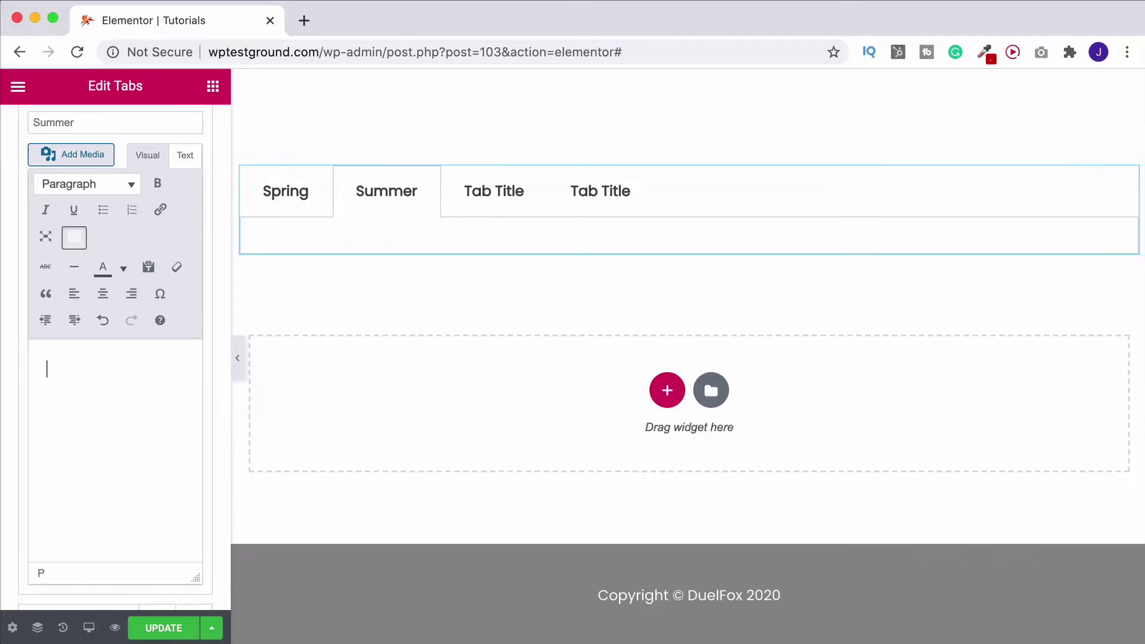
pyautogui.write('In Summer the unique mix of minerals present in the rock gives the mountains a special light shade, which is why they are also called "the pale mountains". However, at sunset and sunrise the Dolomites are set ablaze by the rays of the sun in a spectacle of colours ranging from pink to fiery red. This is the effect of the famous Enrosadira, or Alpenglow.')
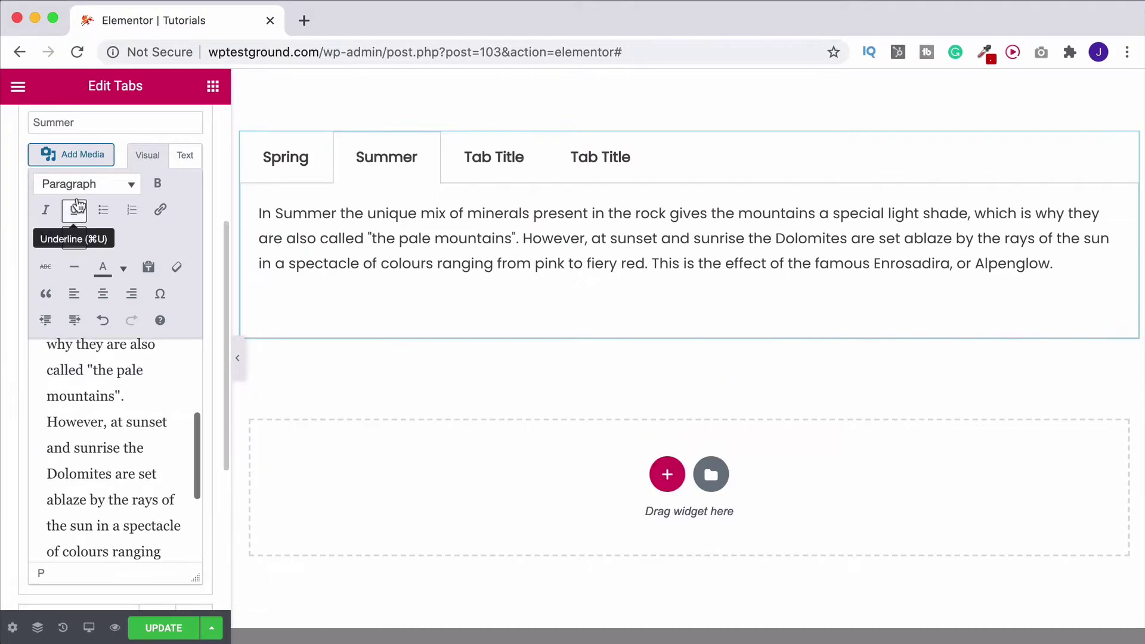
pyautogui.scroll(5, 61, 199)
pyautogui.click(62, 182)
# Title the third tab 'Autumn' and paste in the Autumn description.
pyautogui.click(53, 224)
pyautogui.moveTo(74, 286); pyautogui.dragTo(18, 286)
pyautogui.write('Autumn')
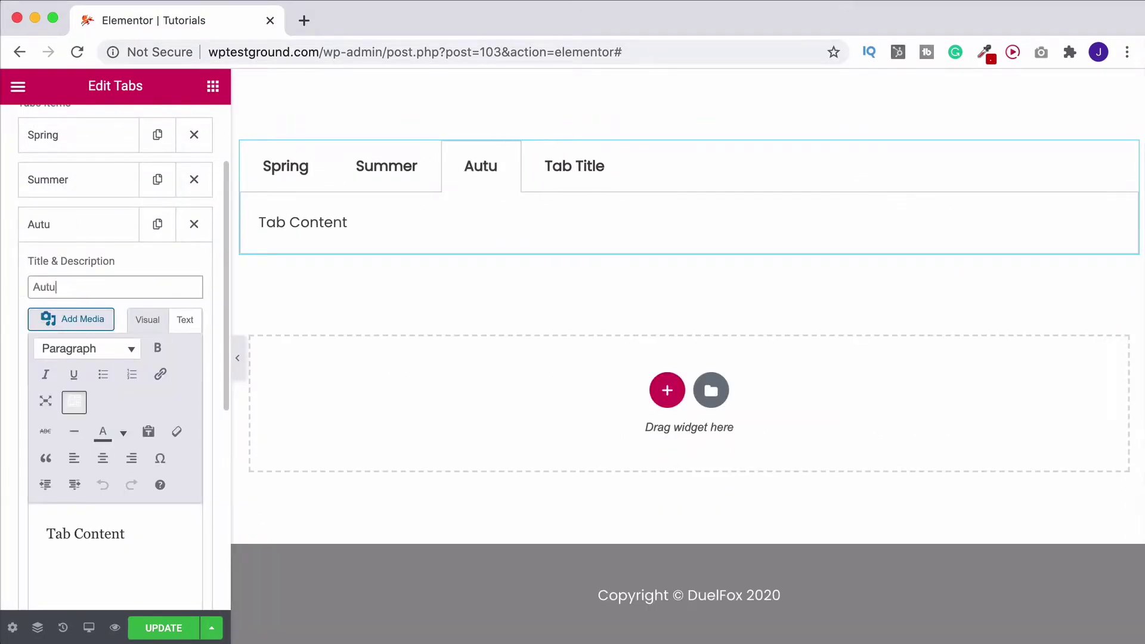
pyautogui.click(85, 533)
pyautogui.press('super+a')
pyautogui.write('Autumn in Cortina is a magical time for hiking and trekking in the Natural Park of the Ampezzo Dolomites. The enchanting, warm scenery makes autumn one of the best moments to visit unspoilt landscapes like Lake Federa, Croda da Lago and the larch forest of Larieto around Rifugio Mietres, a welcoming place where to savour local traditional dishes.')
pyautogui.click(40, 224)
# Title the fourth tab 'Winter' and paste in the Winter description.
pyautogui.click(53, 269)
pyautogui.moveTo(120, 329); pyautogui.dragTo(30, 329)
pyautogui.write('Winter')
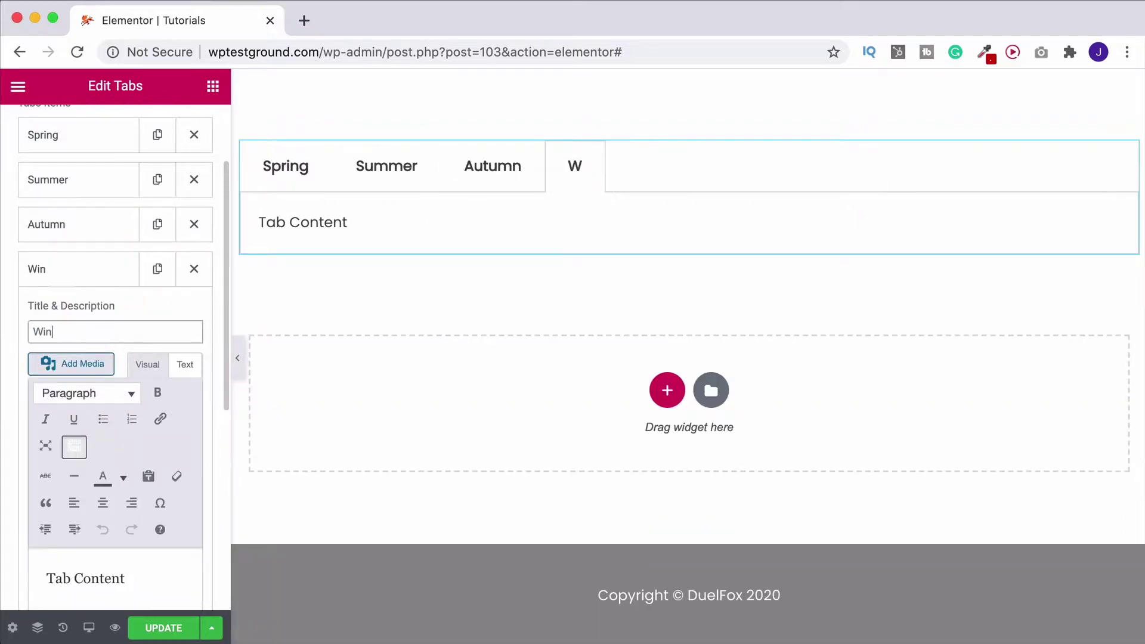
pyautogui.scroll(-4, 90, 298)
pyautogui.click(87, 436)
pyautogui.press('super+a')
pyautogui.press('super+v')
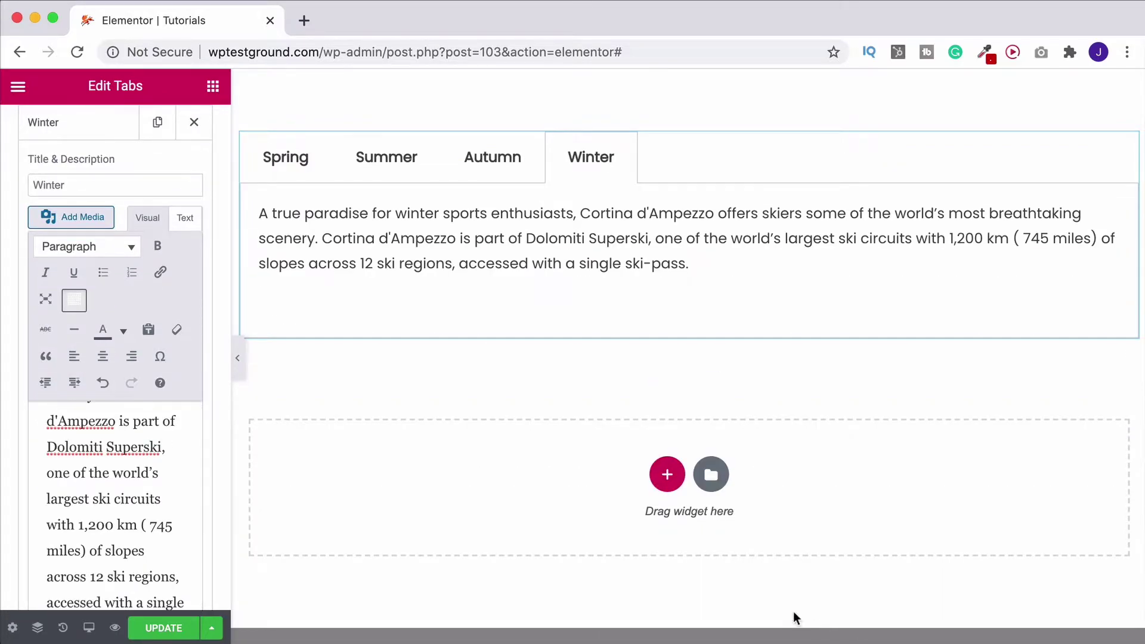
pyautogui.scroll(4, 675, 480)
# Preview the Spring, Summer, Autumn and Winter tabs, ending on Autumn.
pyautogui.click(271, 290)
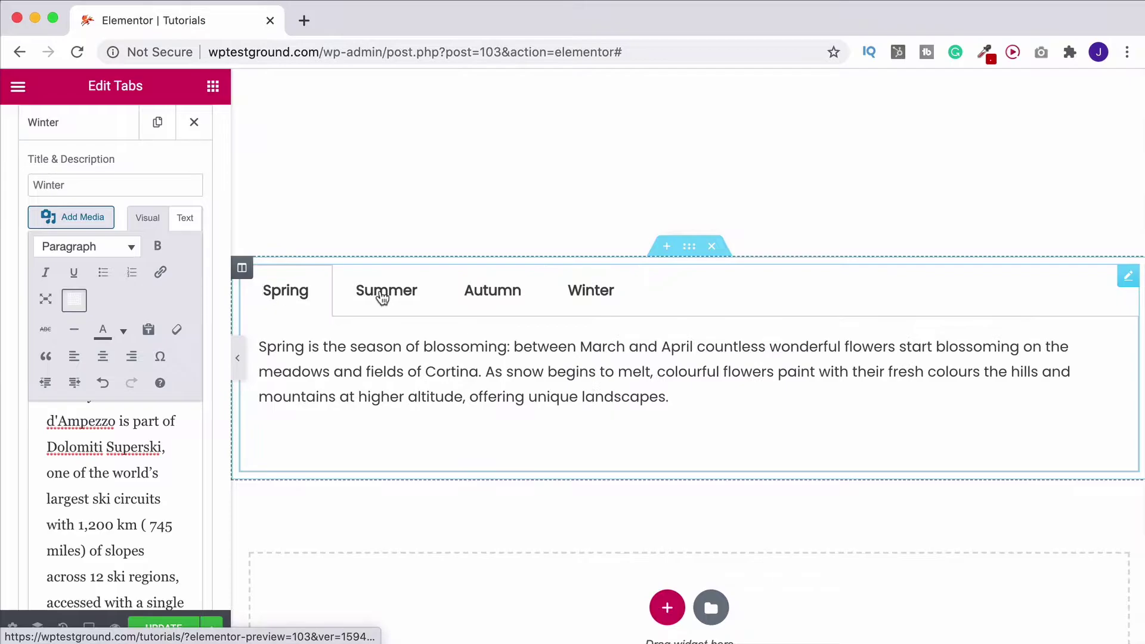
pyautogui.click(382, 297)
pyautogui.click(479, 296)
pyautogui.click(582, 299)
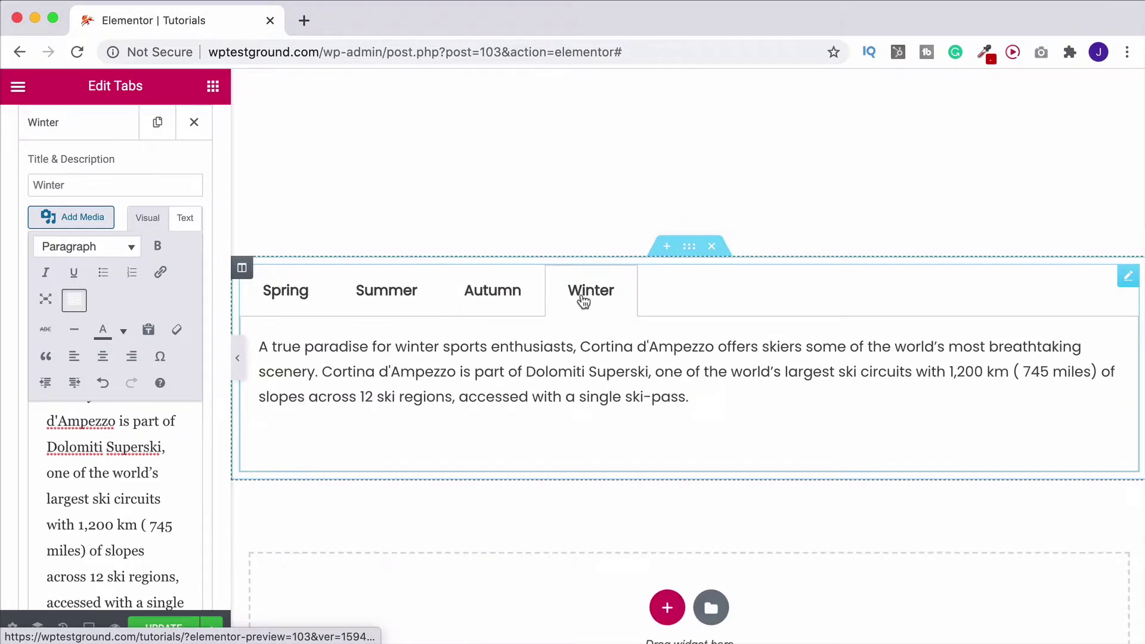
pyautogui.click(512, 295)
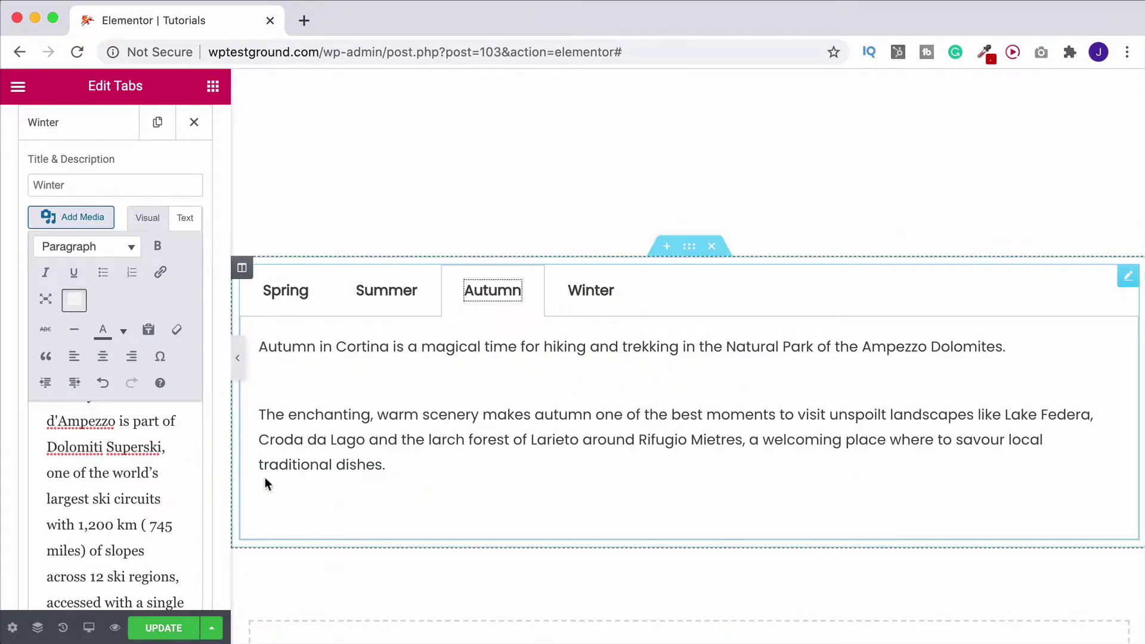
# Merge the two Autumn paragraphs into one, joined with a full stop.
pyautogui.scroll(3, 66, 191)
pyautogui.click(59, 172)
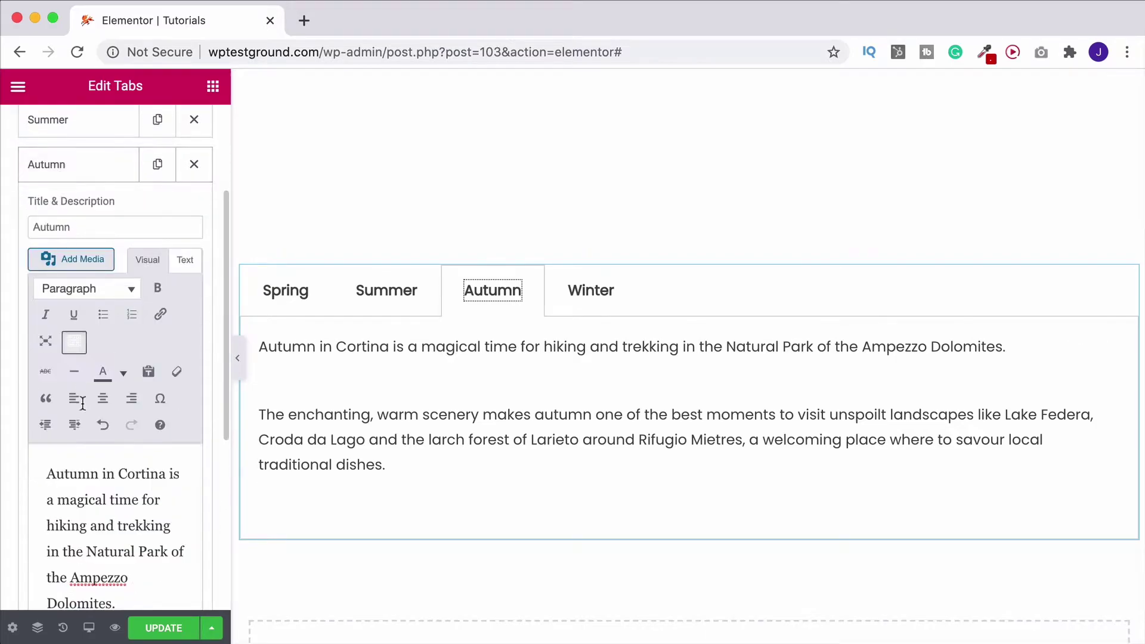
pyautogui.scroll(-4, 90, 507)
pyautogui.scroll(2, 89, 507)
pyautogui.click(48, 531)
pyautogui.press('BackSpace')
pyautogui.press('BackSpace')
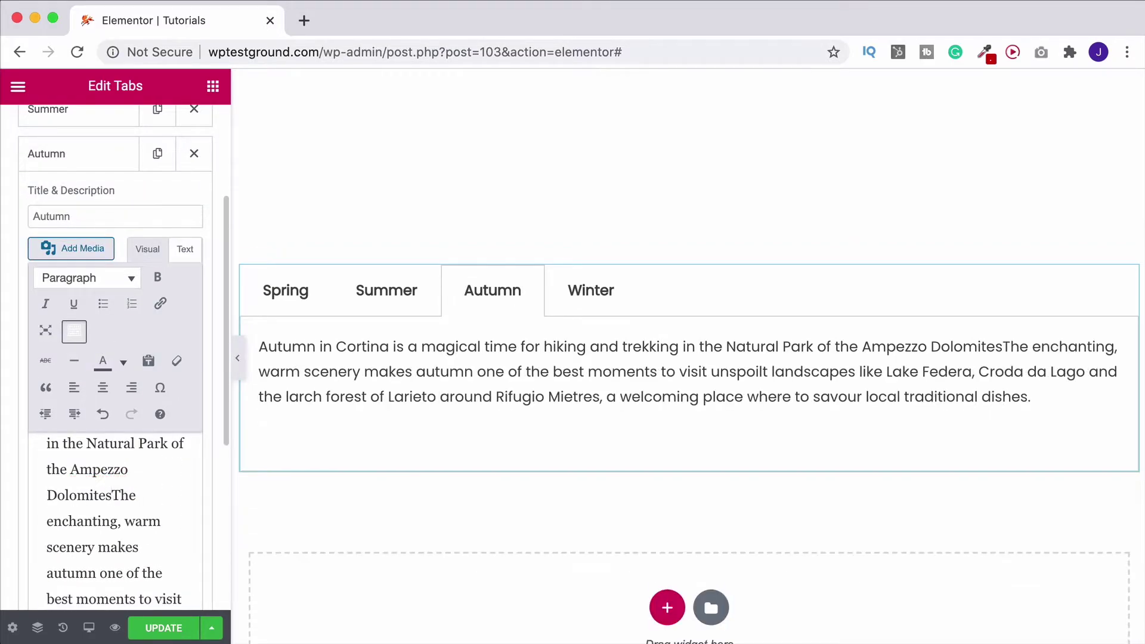
pyautogui.write('.')
pyautogui.click(73, 156)
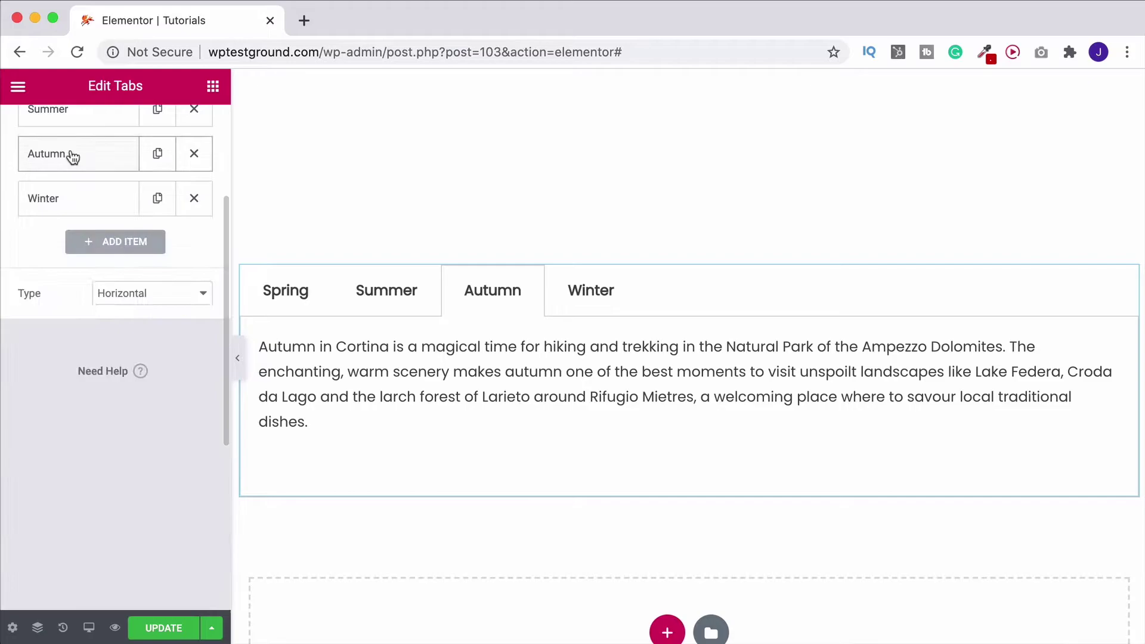
pyautogui.scroll(3, 121, 382)
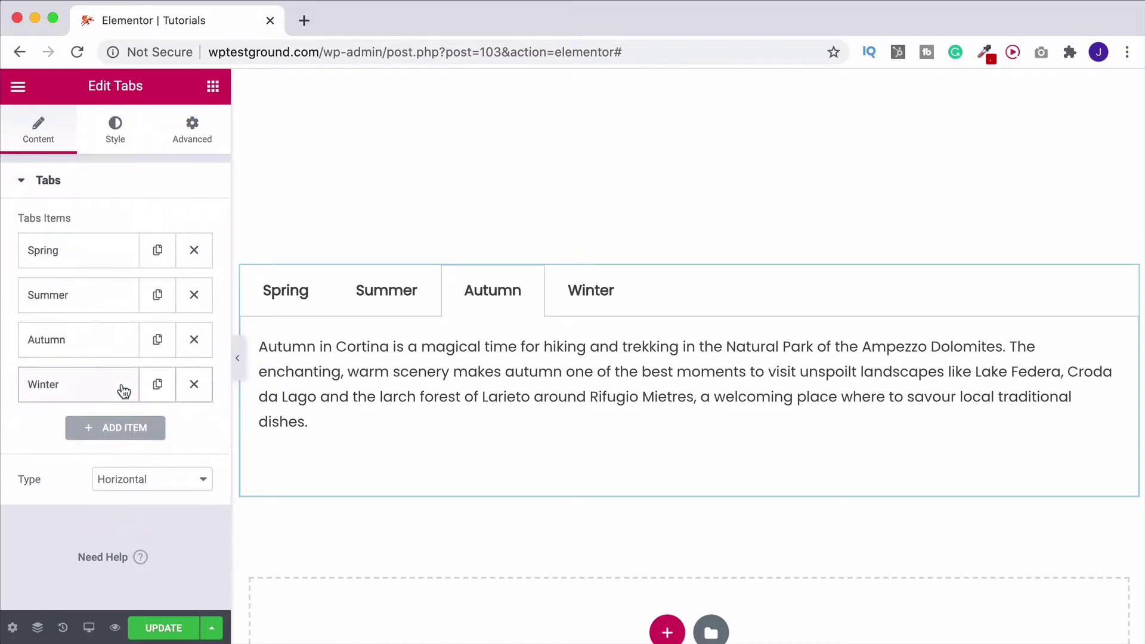
# Try a border width of 7 and light blue then green border colours, then clear them.
pyautogui.click(115, 129)
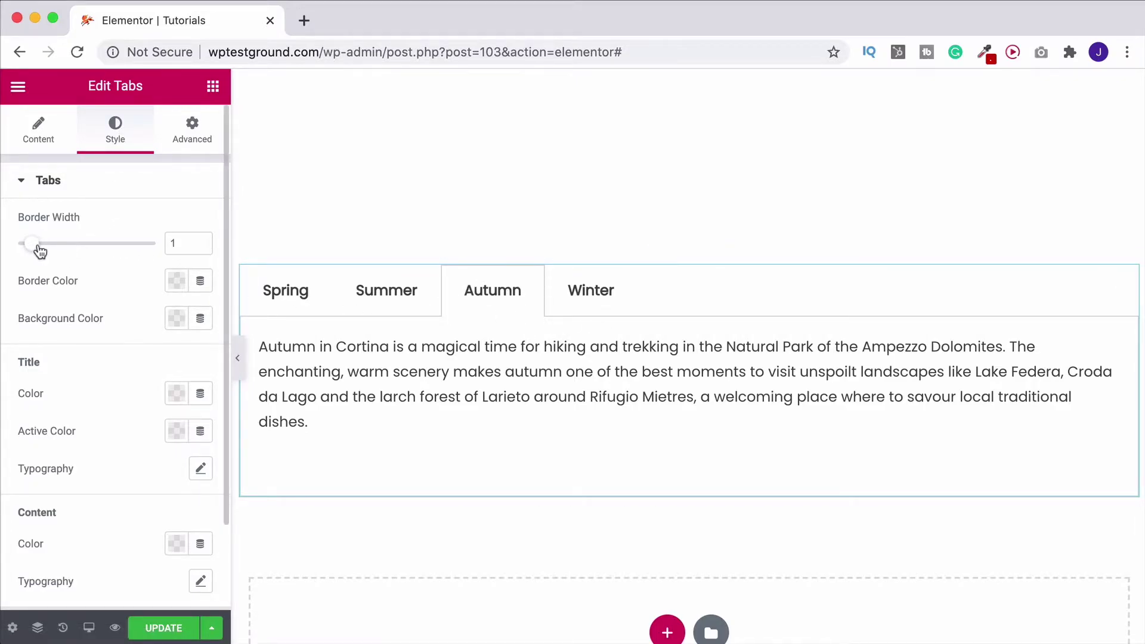
pyautogui.moveTo(38, 246); pyautogui.dragTo(111, 252)
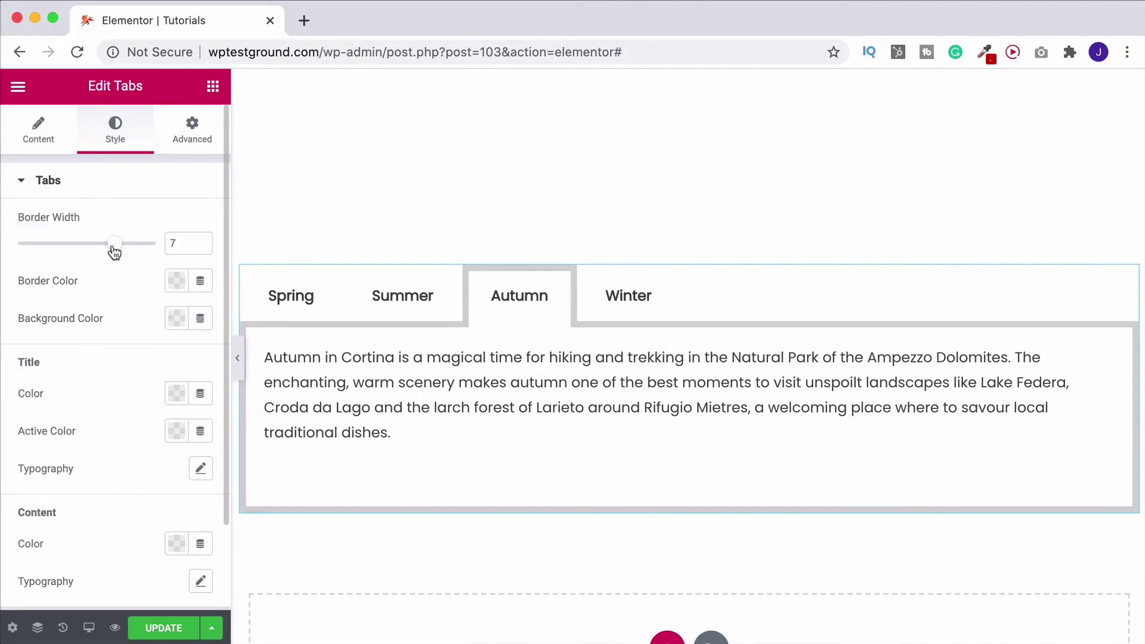
pyautogui.press('BackSpace')
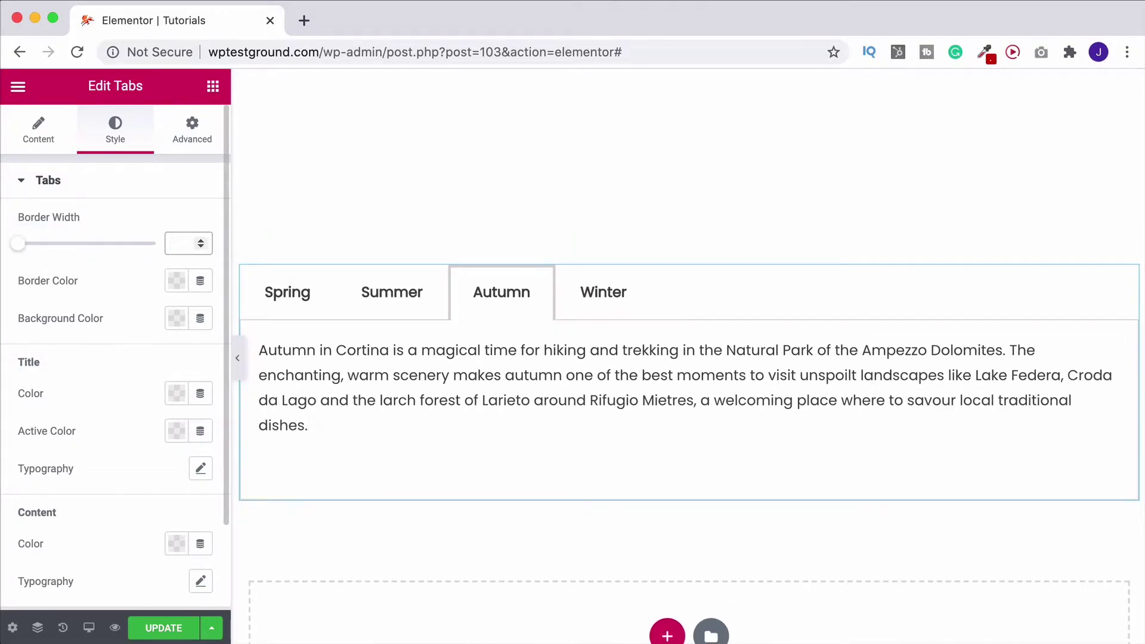
pyautogui.click(175, 286)
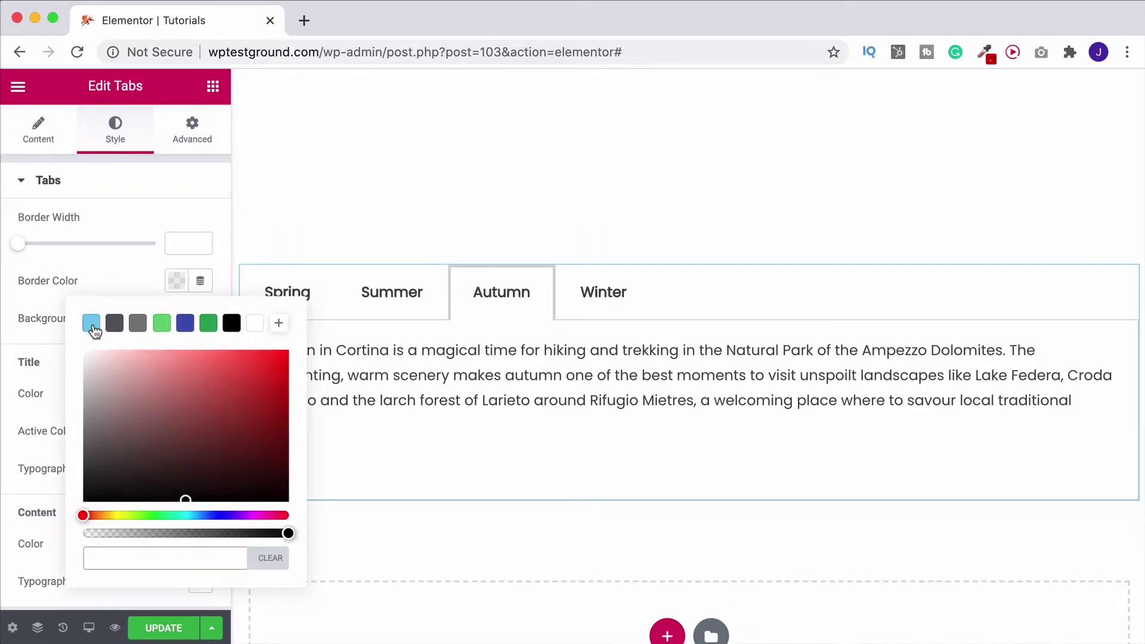
pyautogui.click(93, 326)
pyautogui.click(161, 325)
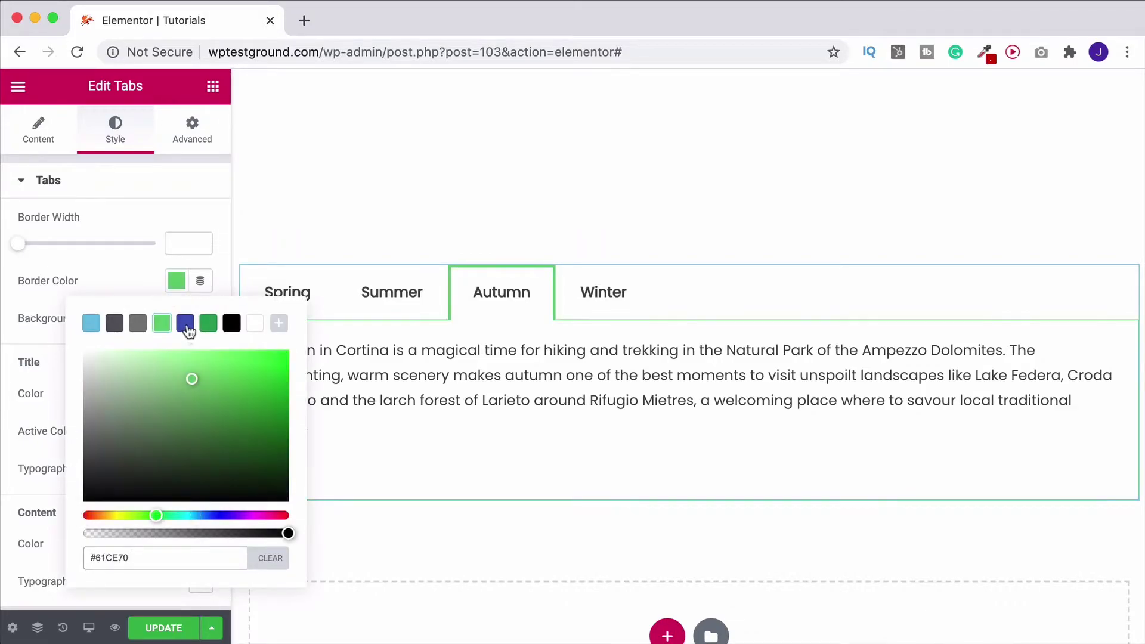
pyautogui.moveTo(191, 378)
pyautogui.mouseDown()
pyautogui.moveTo(237, 388)
pyautogui.moveTo(235, 368)
pyautogui.moveTo(222, 385)
pyautogui.mouseUp()
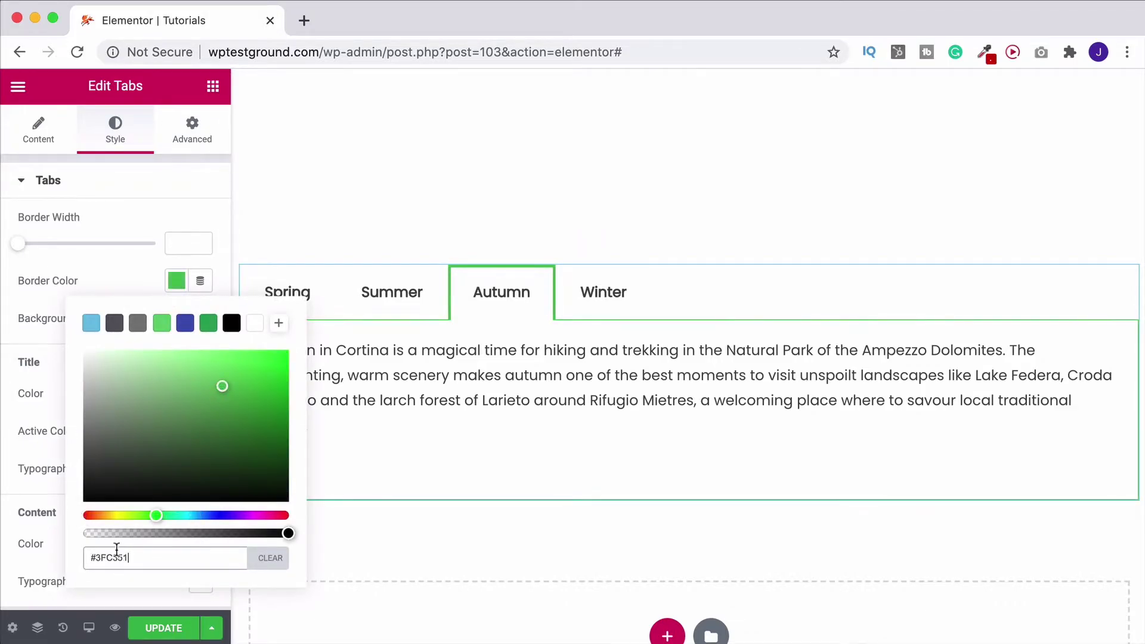
pyautogui.tripleClick(111, 557)
pyautogui.click(270, 558)
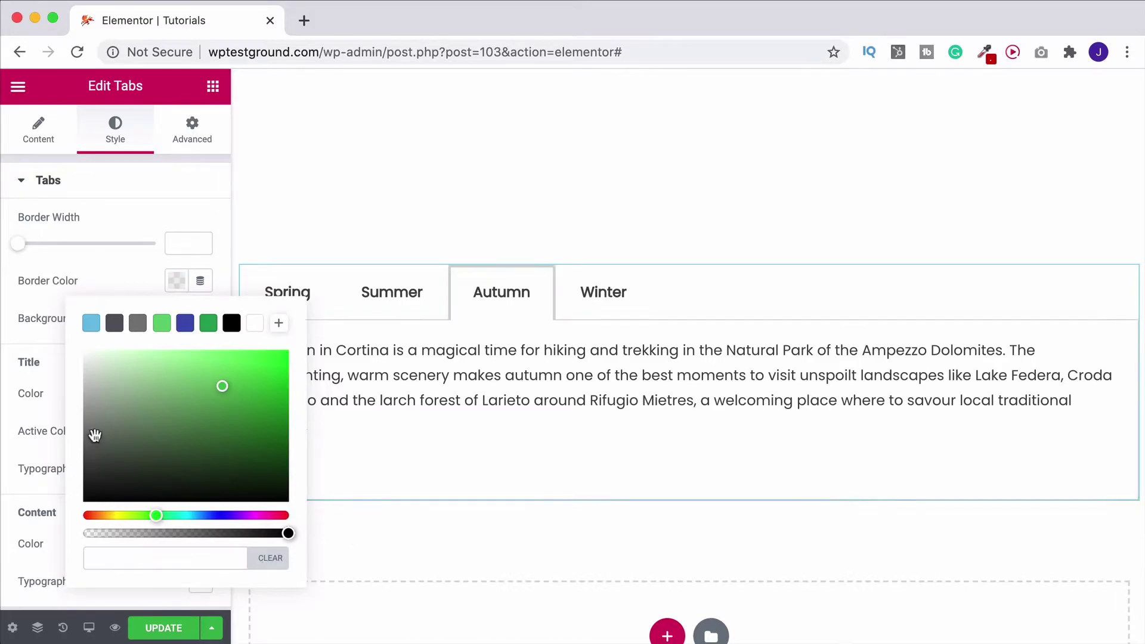
pyautogui.click(118, 260)
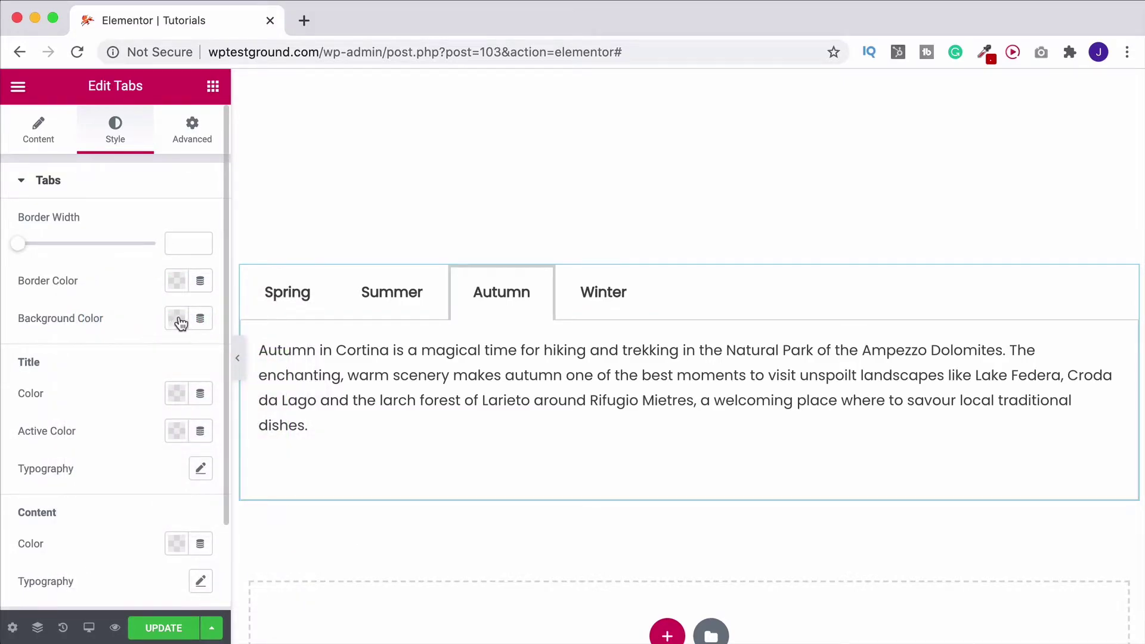
# Try a light green tab background, previewing Summer and Autumn, then clear it.
pyautogui.click(177, 318)
pyautogui.click(159, 361)
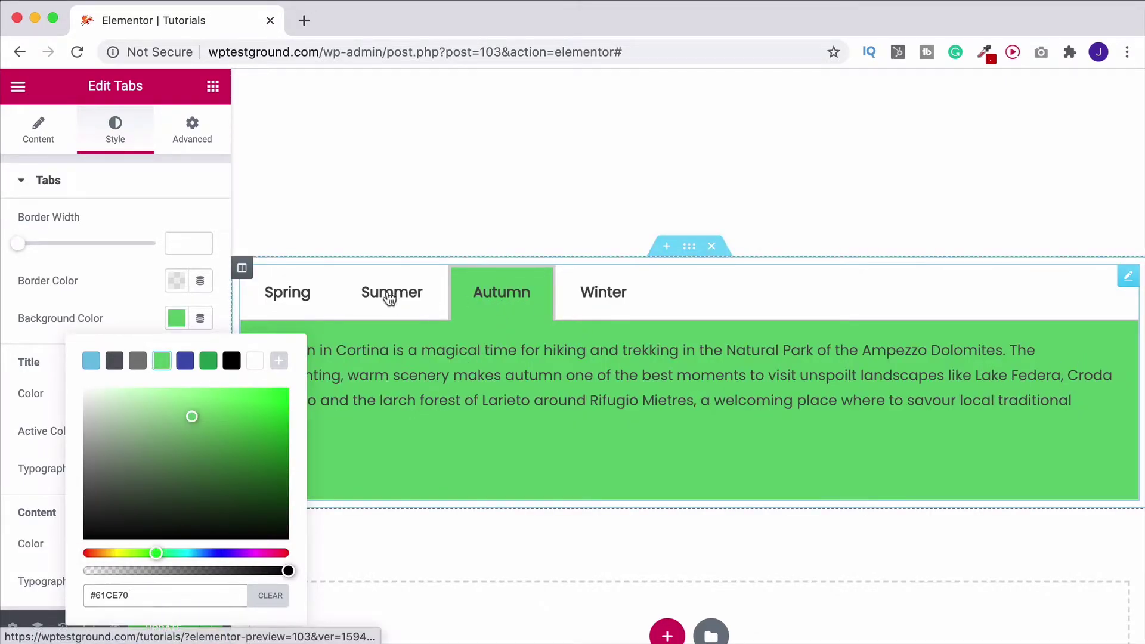
pyautogui.click(390, 297)
pyautogui.click(497, 313)
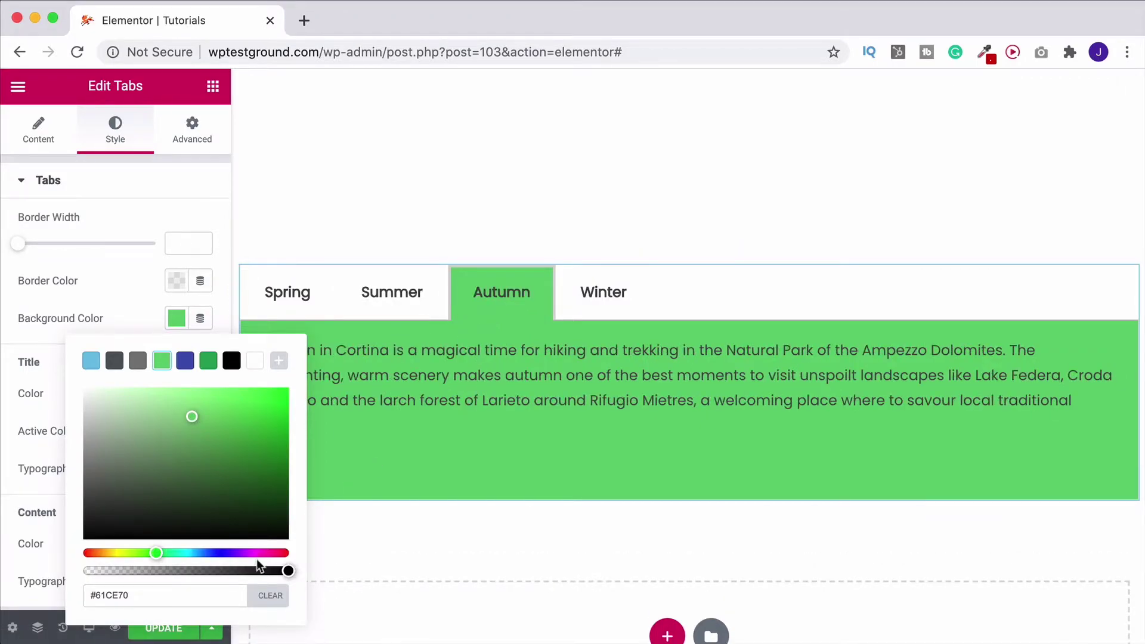
pyautogui.click(270, 595)
pyautogui.click(137, 313)
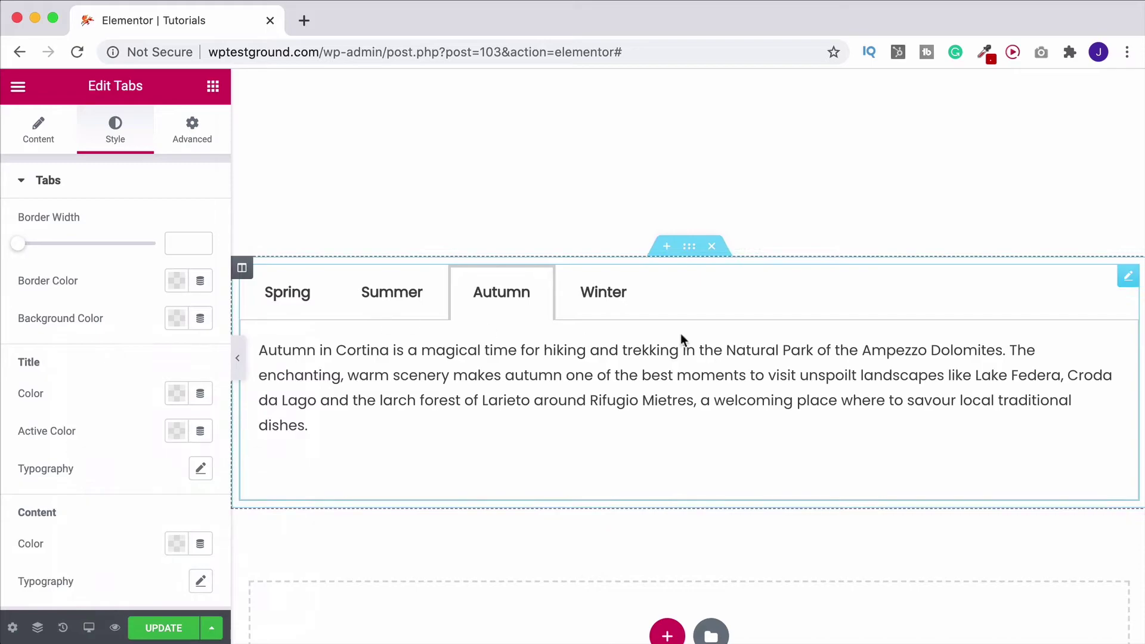
# Give the tabs' section a classic background using the mountain landscape photo.
pyautogui.click(690, 249)
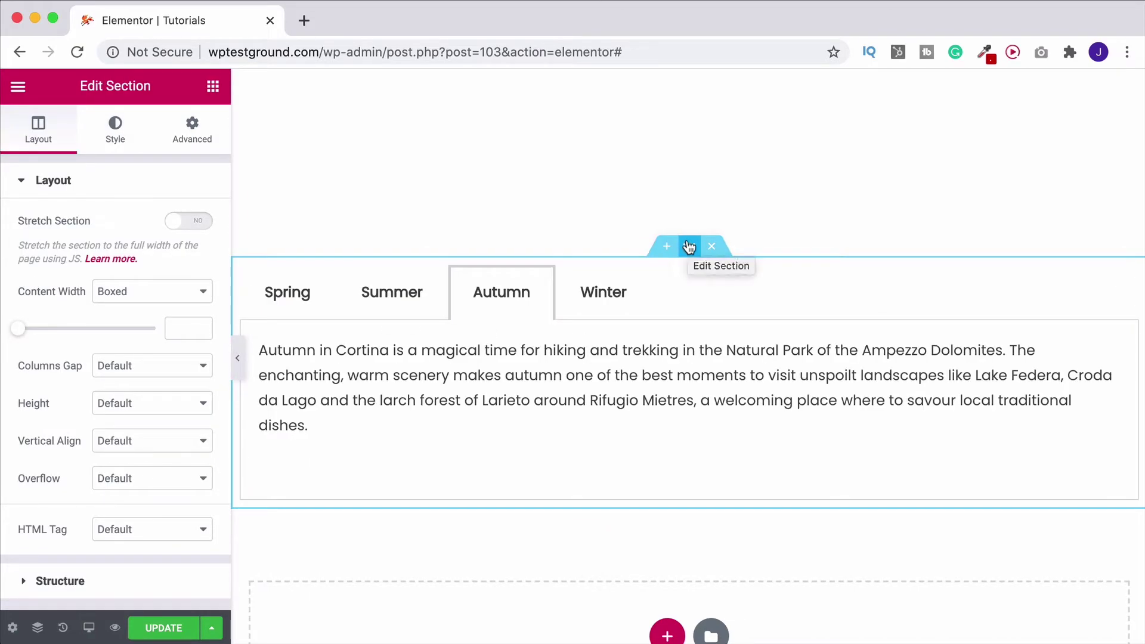
pyautogui.click(116, 133)
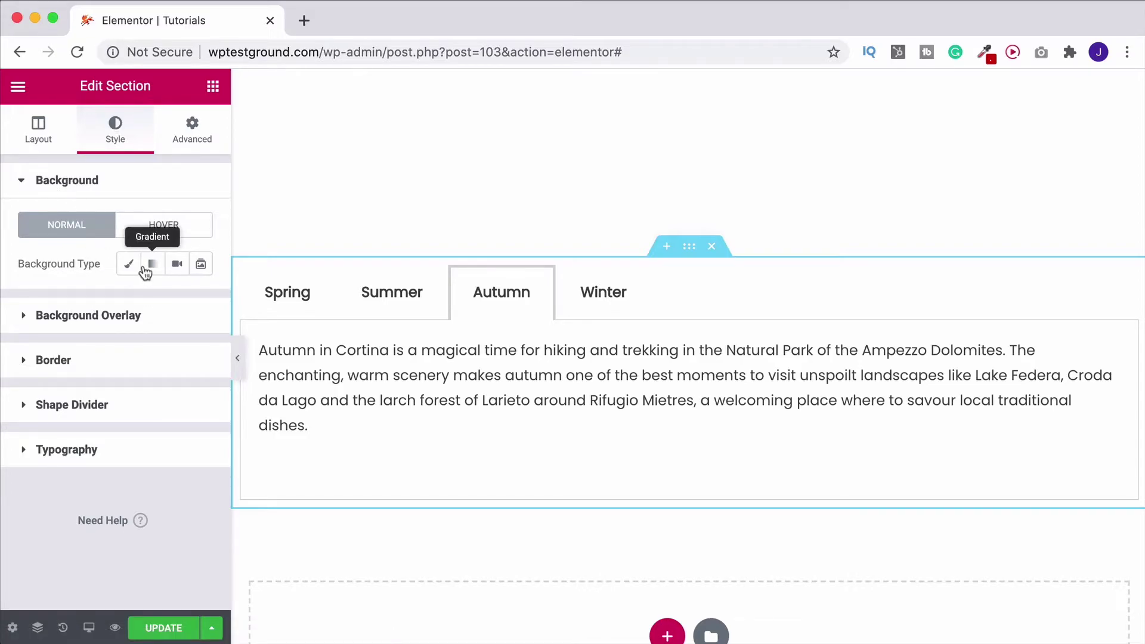
pyautogui.click(128, 264)
pyautogui.click(98, 409)
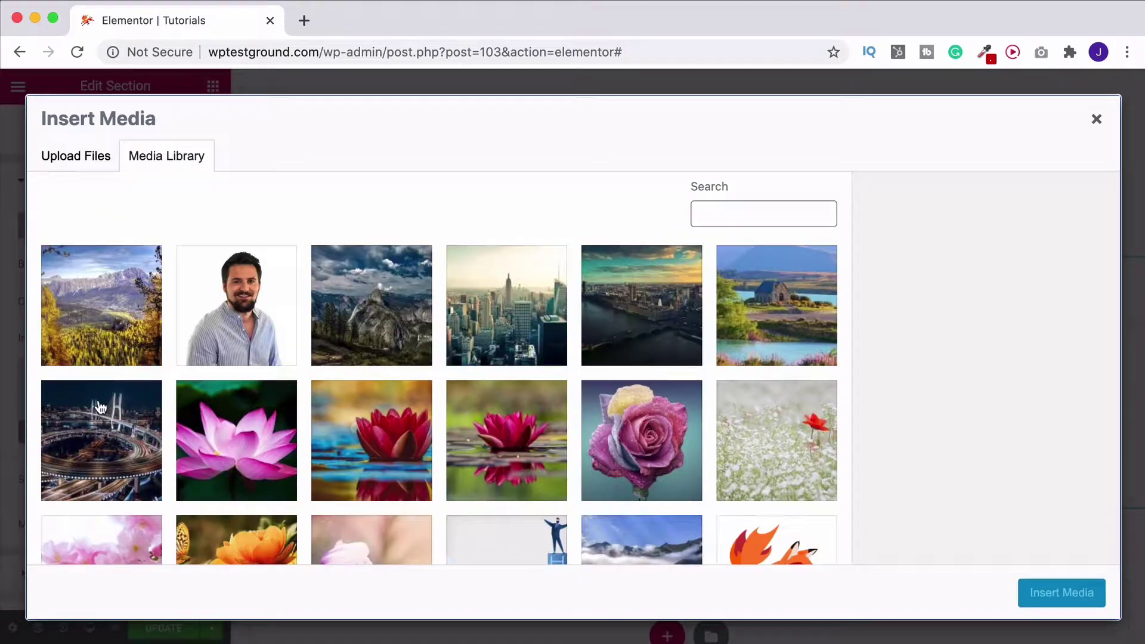
pyautogui.click(105, 325)
pyautogui.click(1061, 592)
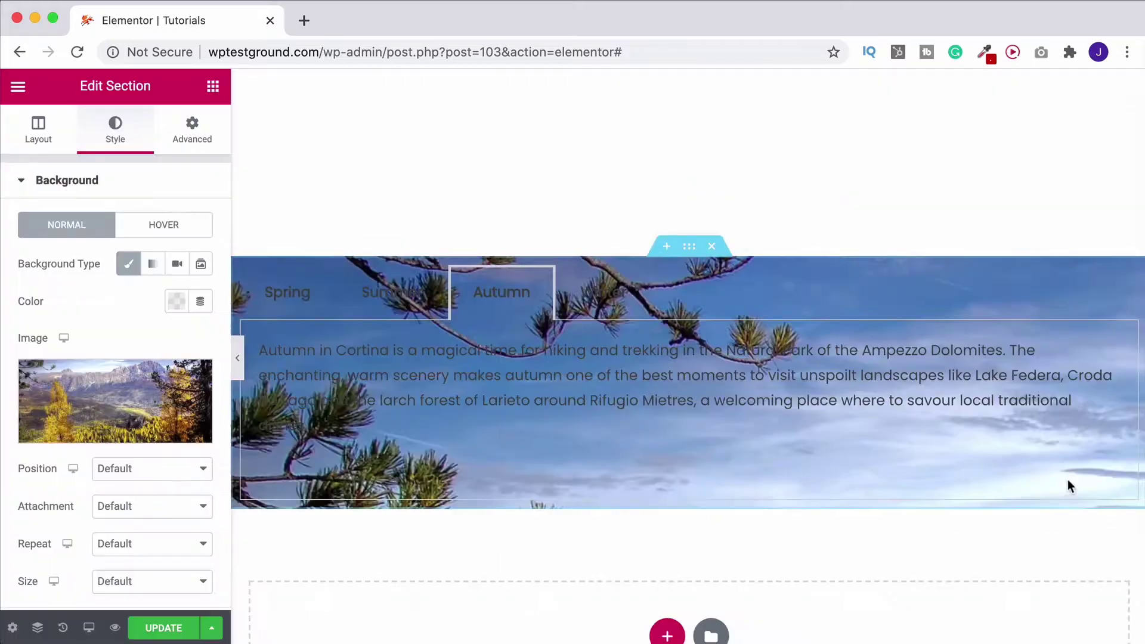
# Set the background image to Cover size, No-repeat and Center Center position.
pyautogui.scroll(-3, 134, 466)
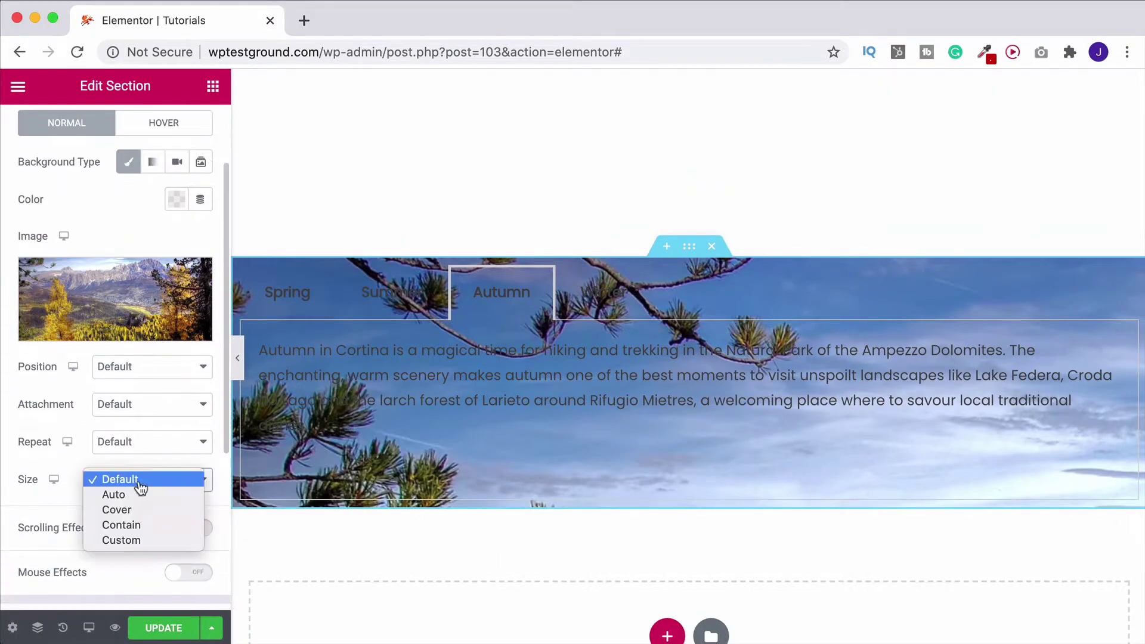
pyautogui.click(128, 509)
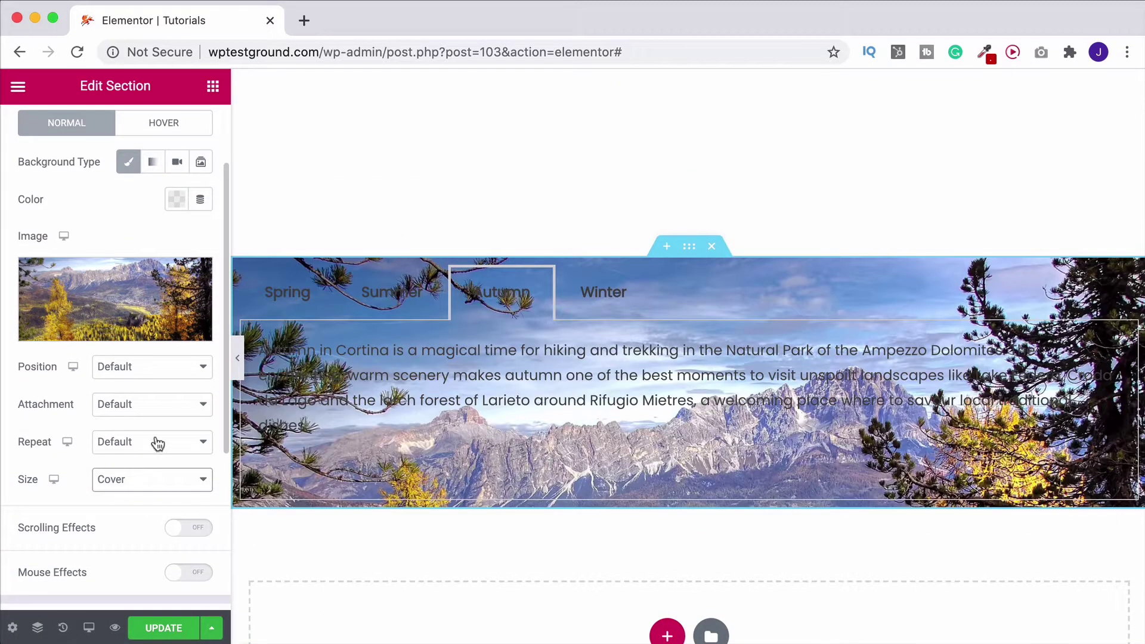
pyautogui.click(154, 450)
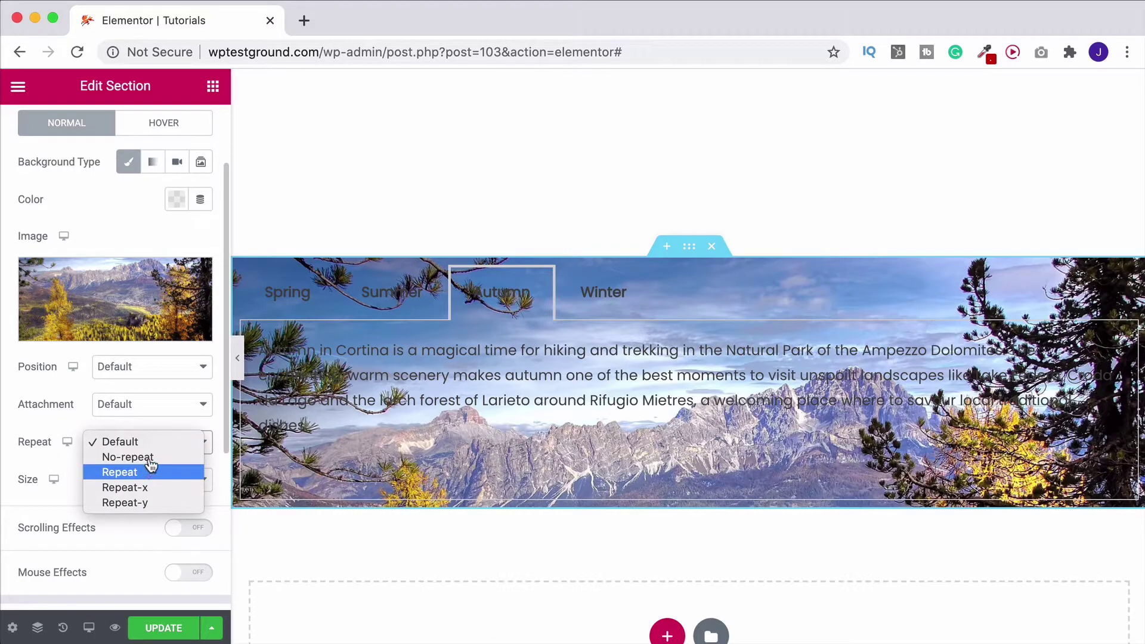
pyautogui.click(142, 457)
pyautogui.click(147, 415)
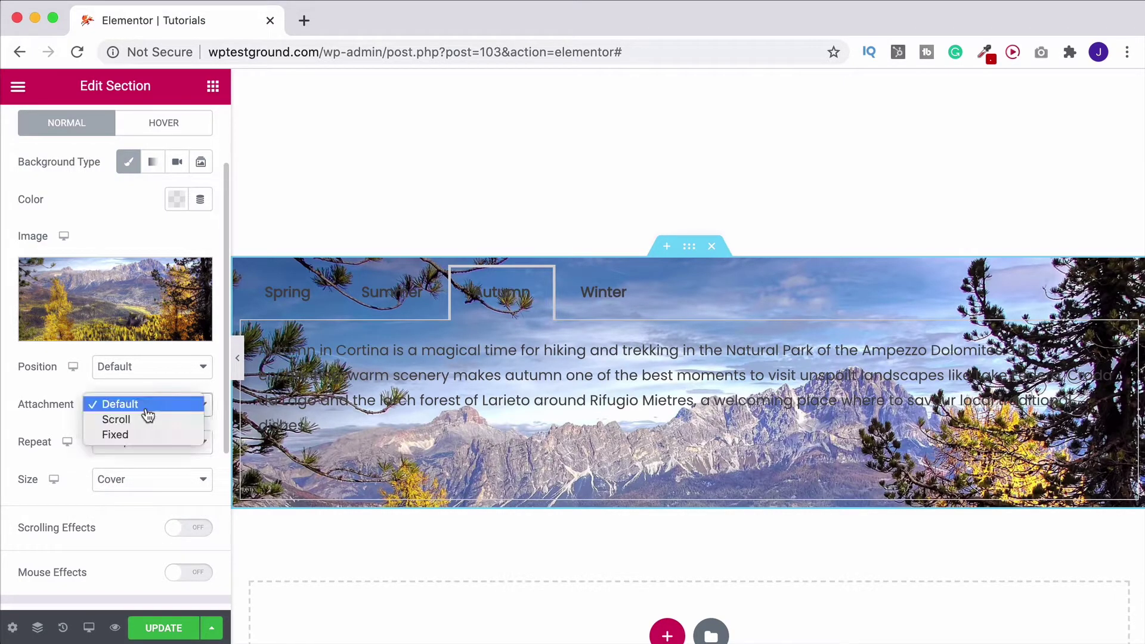
pyautogui.click(154, 374)
pyautogui.click(154, 374)
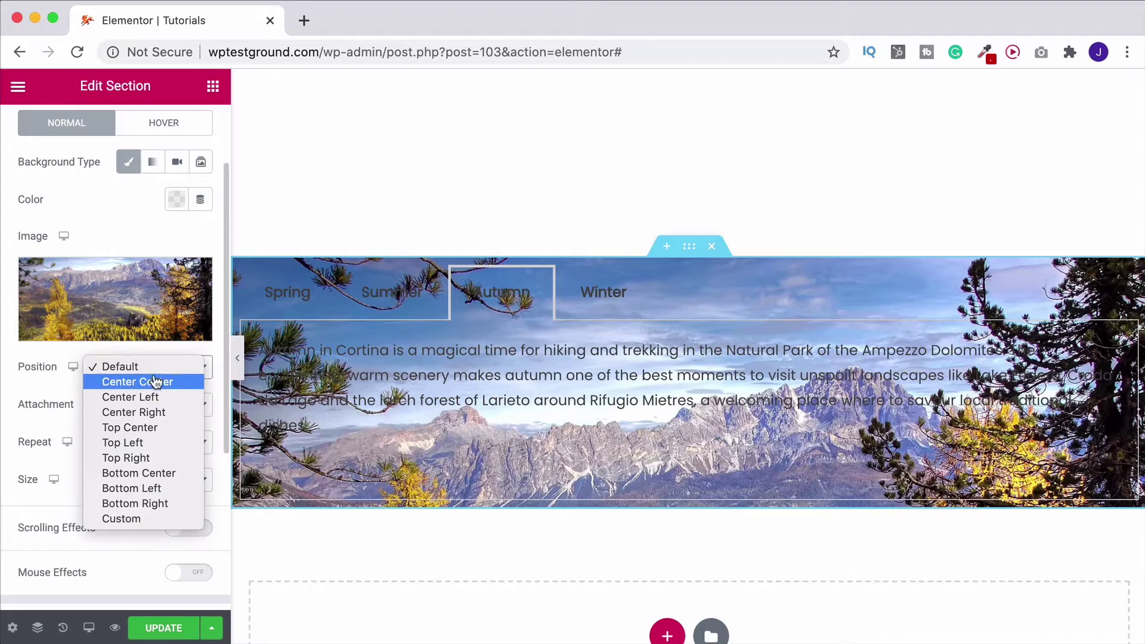
pyautogui.click(156, 382)
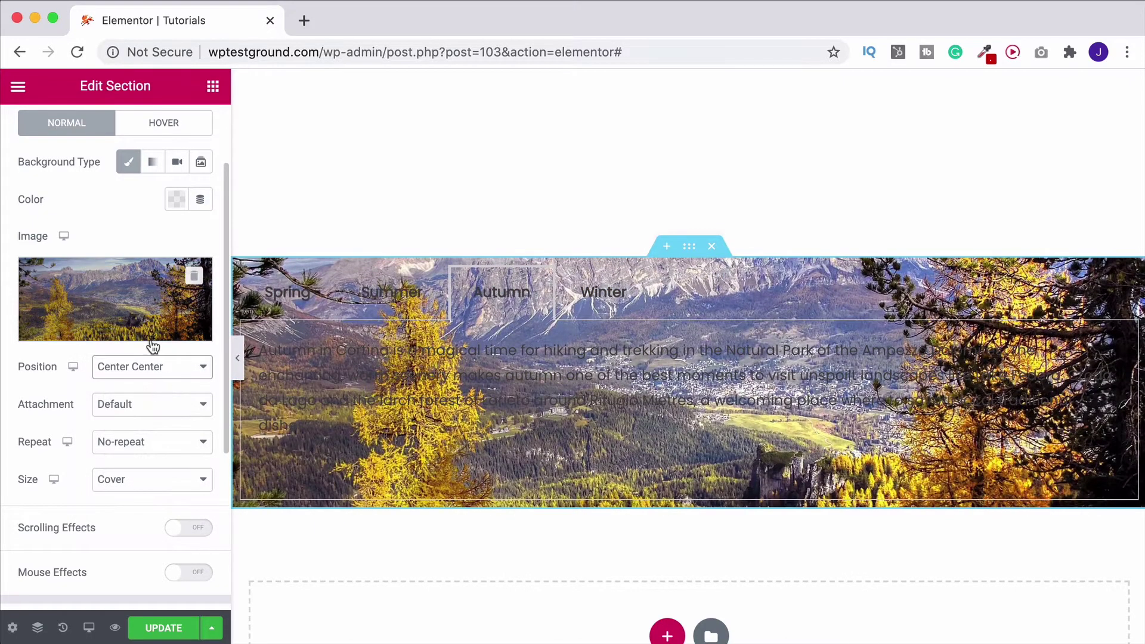
pyautogui.scroll(3, 146, 346)
# Set the section Height to Min Height with a 600 px minimum.
pyautogui.click(46, 134)
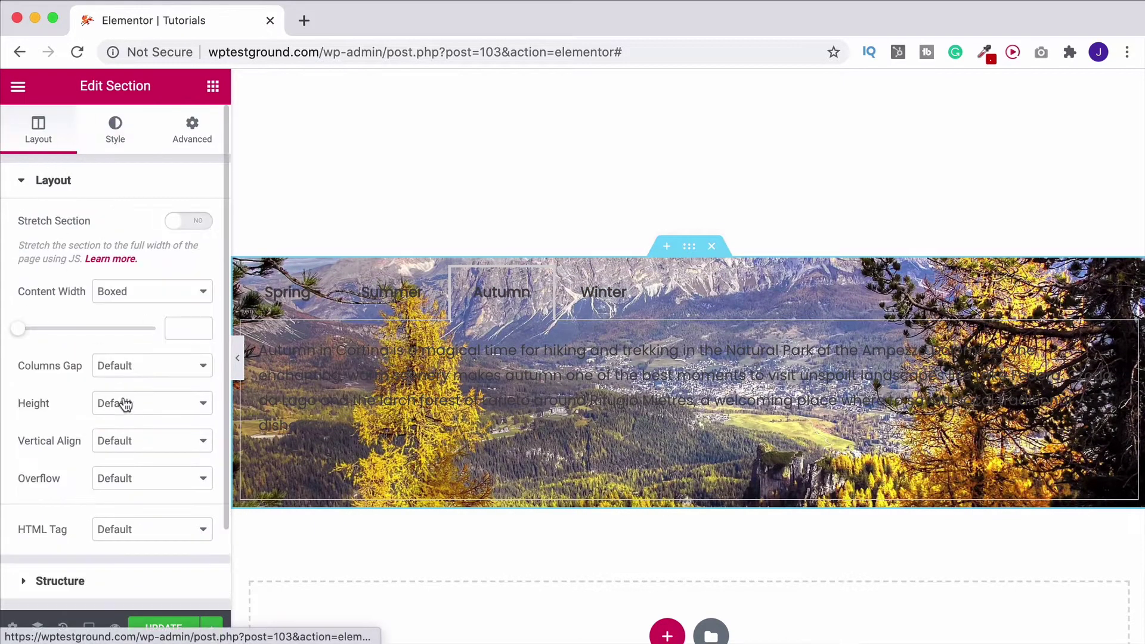
pyautogui.click(116, 406)
pyautogui.click(115, 432)
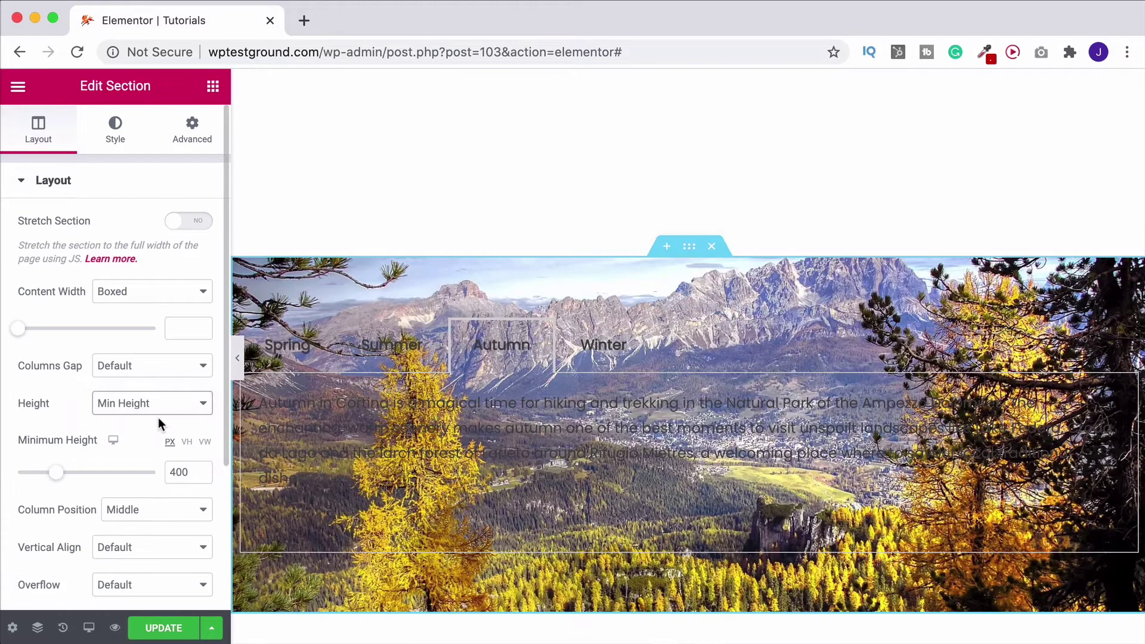
pyautogui.doubleClick(191, 472)
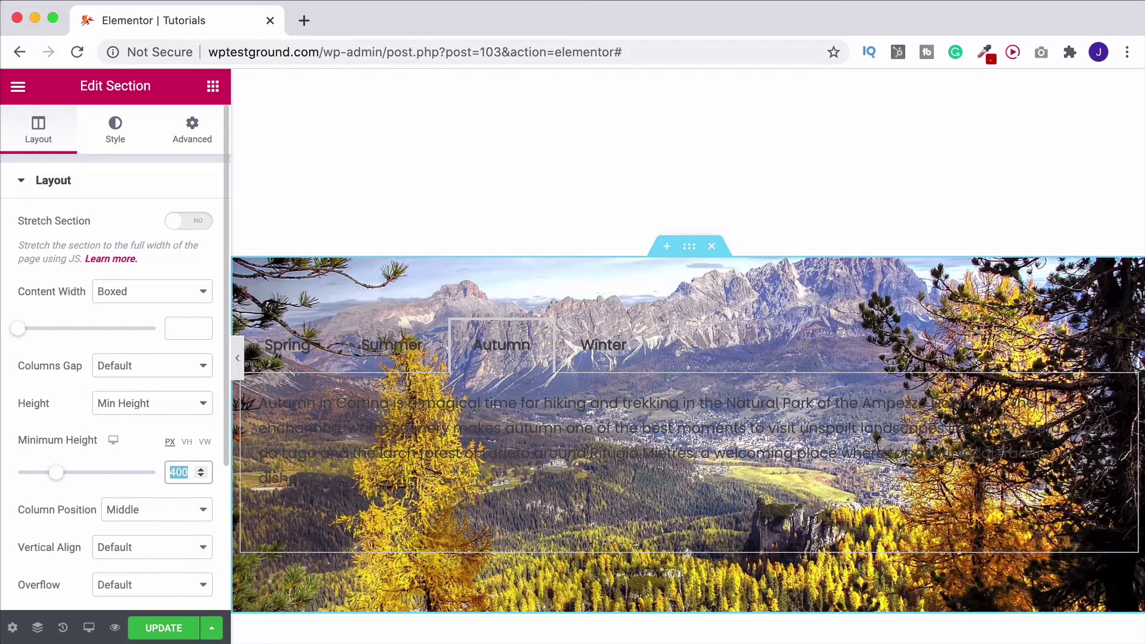
pyautogui.write('600')
pyautogui.scroll(-3, 797, 416)
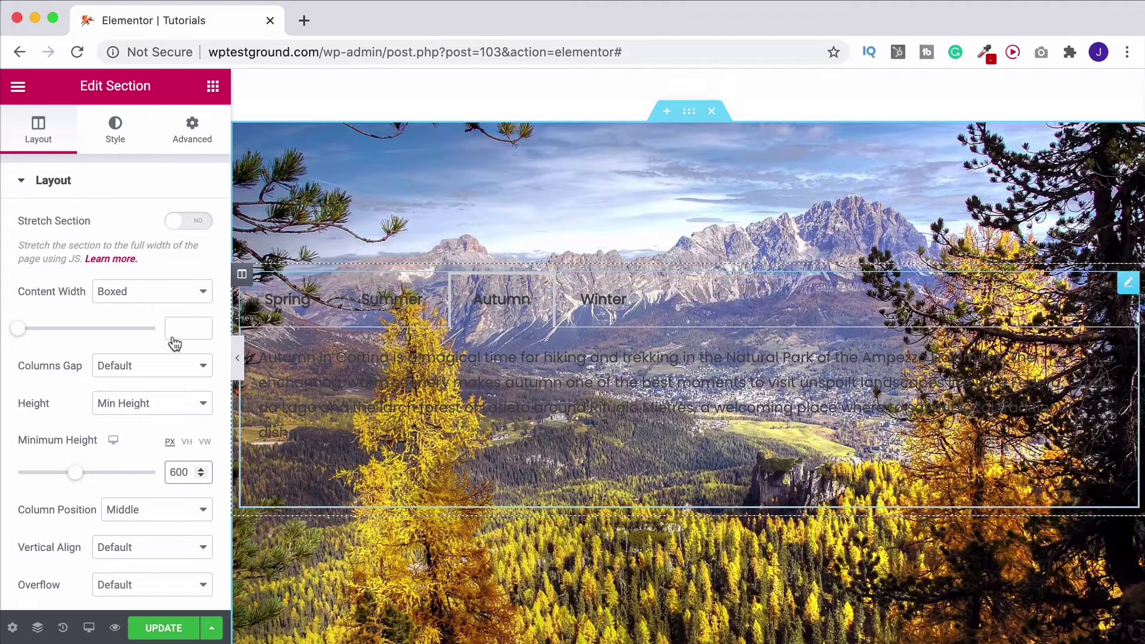
pyautogui.click(213, 87)
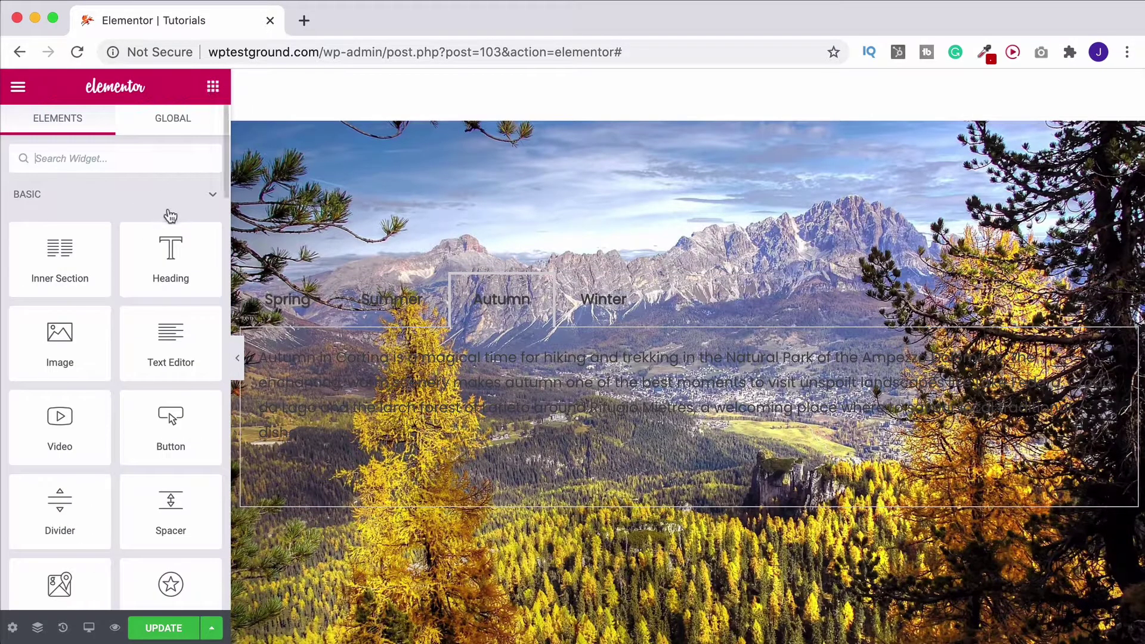
# Add a Heading above the tabs titled 'Visit Cortina' and centre it.
pyautogui.moveTo(170, 250); pyautogui.dragTo(624, 269)
pyautogui.click(186, 252)
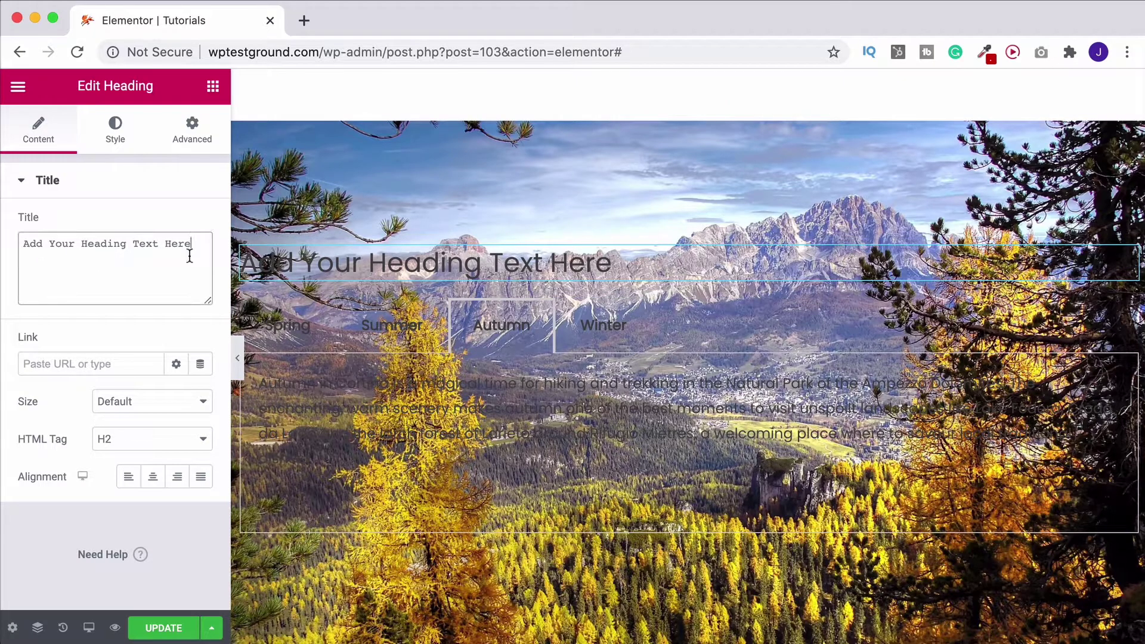
pyautogui.moveTo(136, 241); pyautogui.dragTo(23, 243)
pyautogui.write('V')
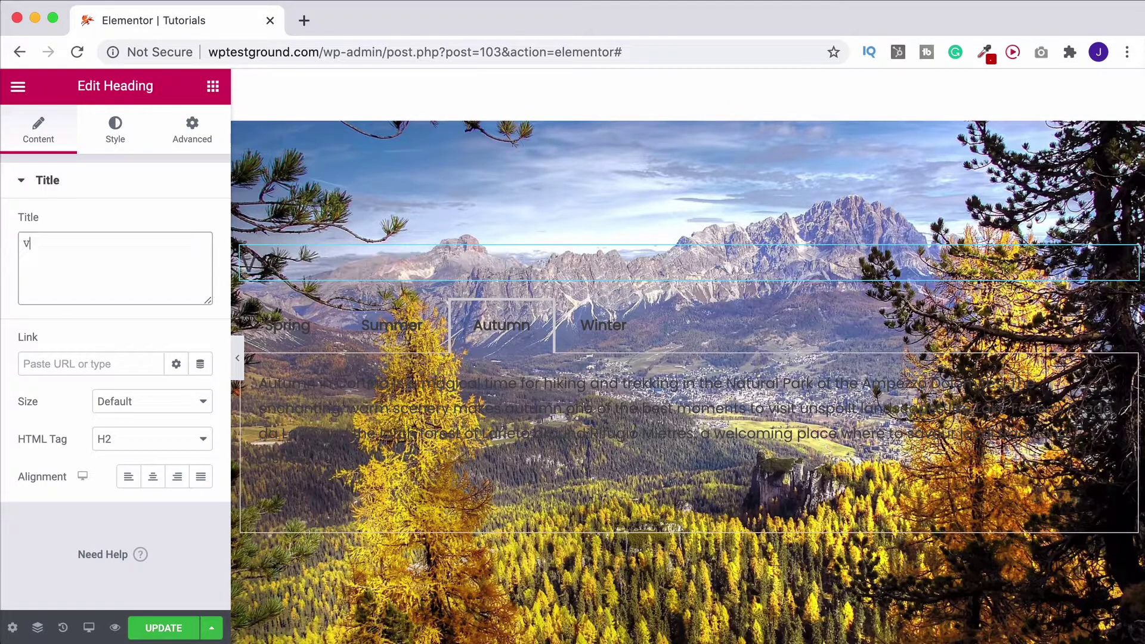
pyautogui.write('isit Cortina')
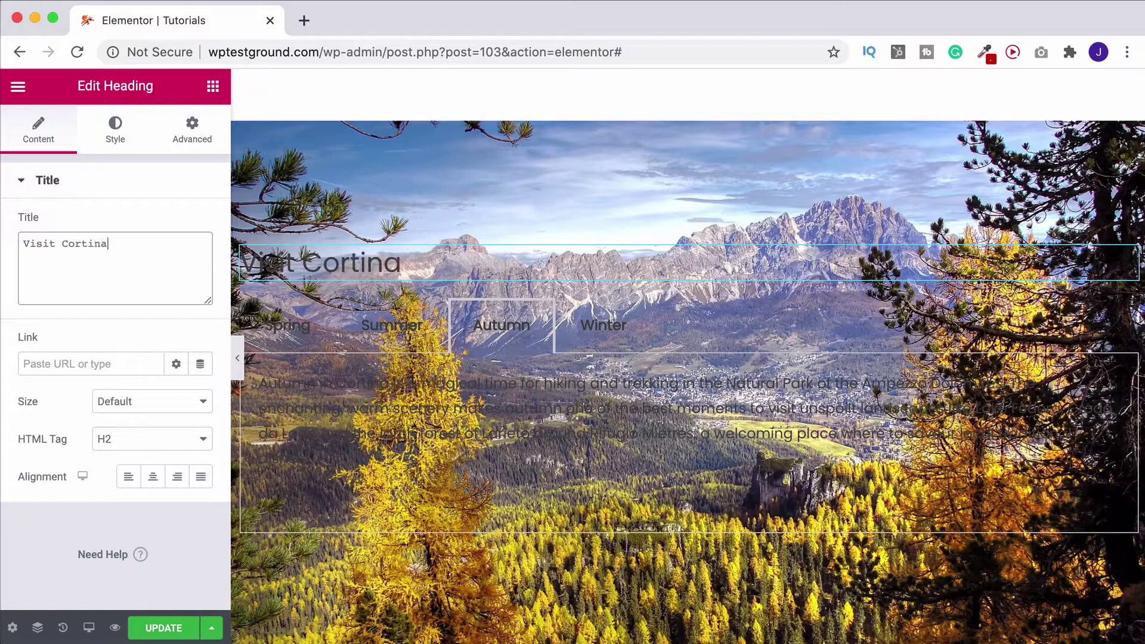
pyautogui.click(153, 477)
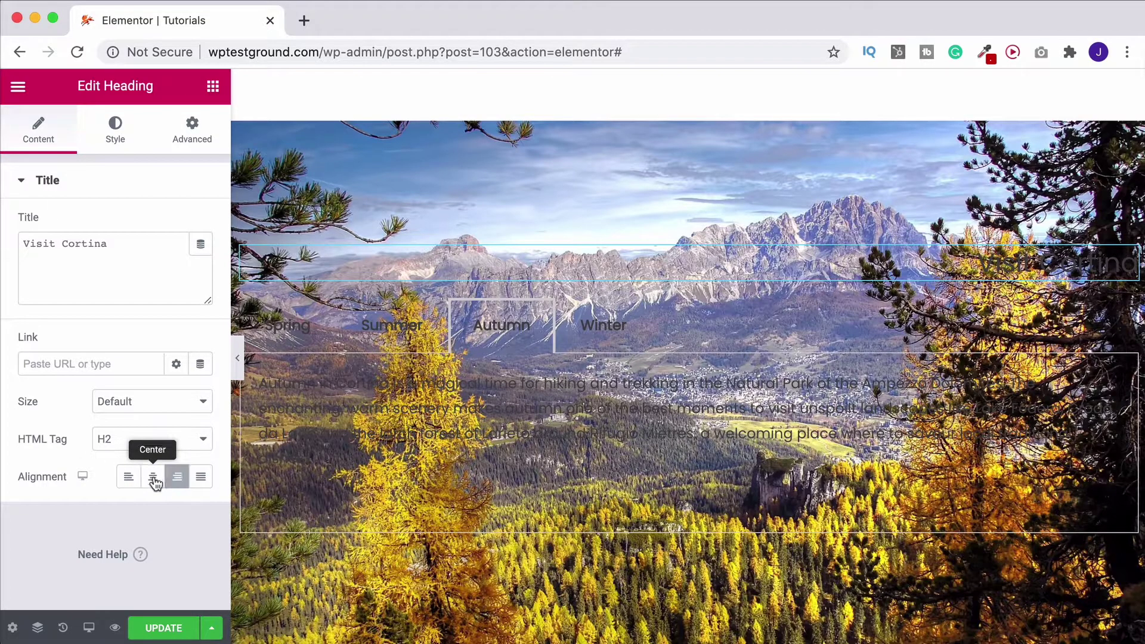
# Set the heading typography to Sonsie One at size 60.
pyautogui.click(114, 140)
pyautogui.click(200, 261)
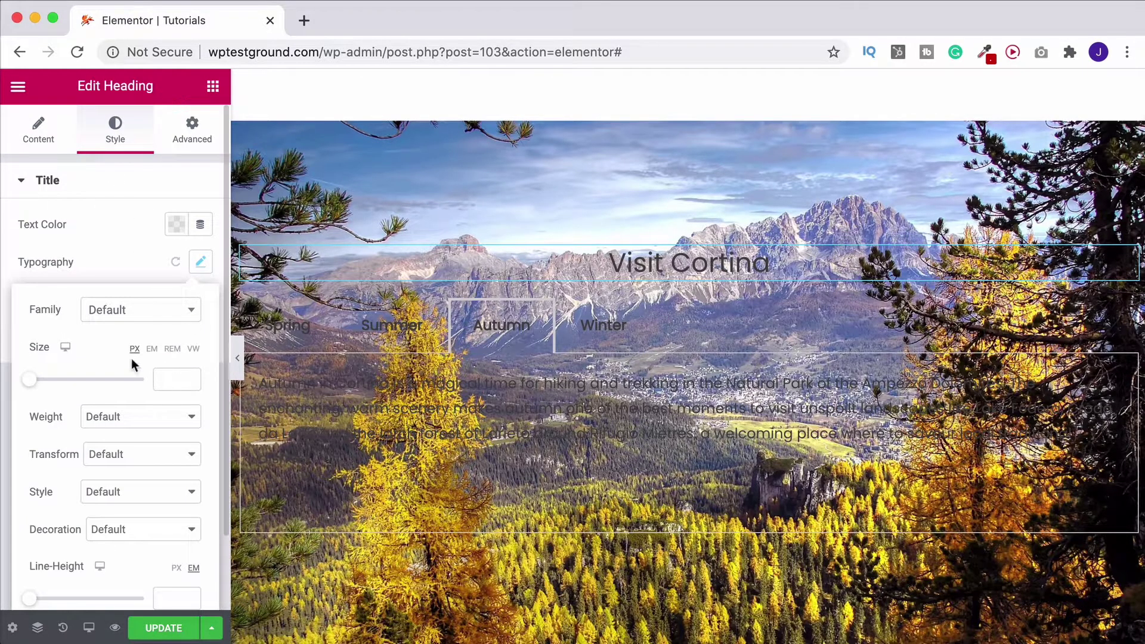
pyautogui.click(168, 320)
pyautogui.write('sons')
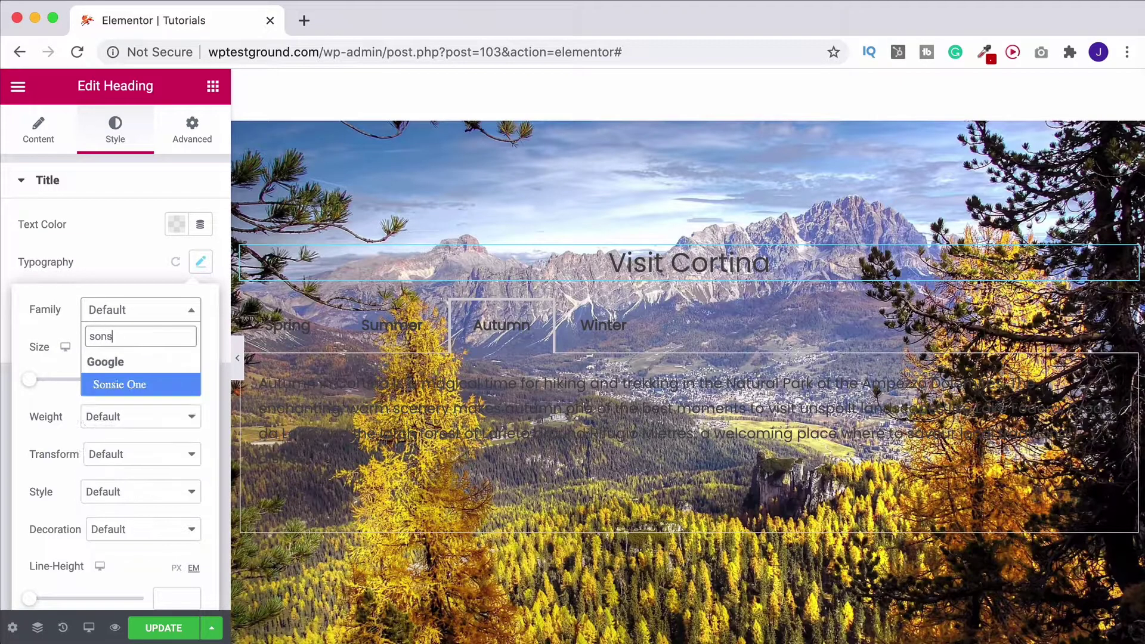
pyautogui.click(130, 384)
pyautogui.moveTo(27, 380); pyautogui.dragTo(62, 385)
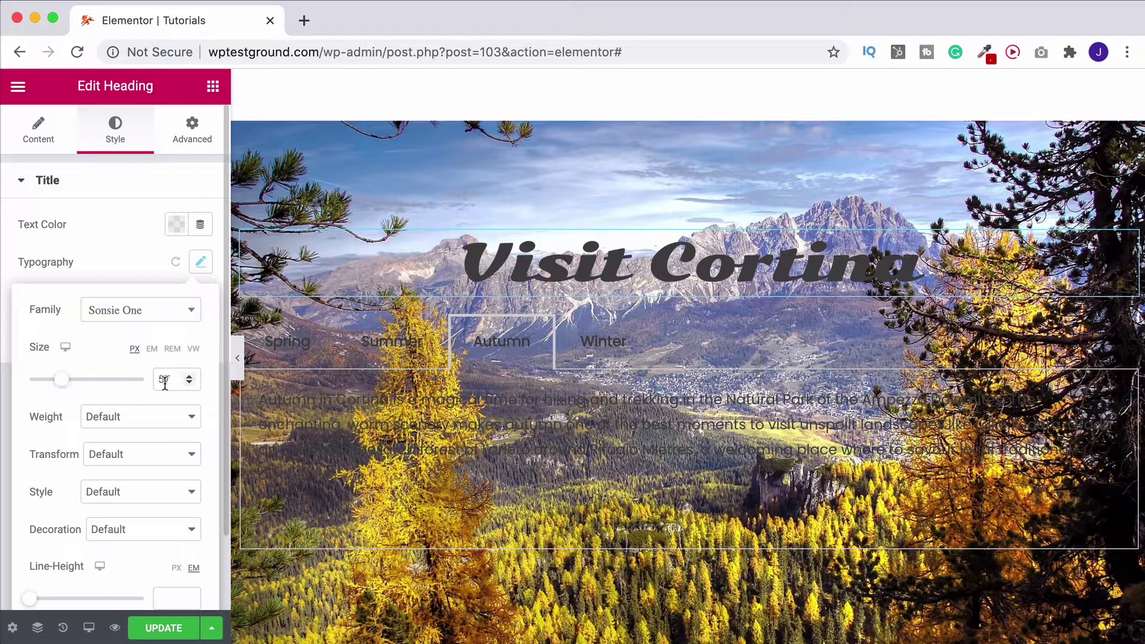
pyautogui.click(190, 376)
pyautogui.click(189, 377)
pyautogui.click(190, 377)
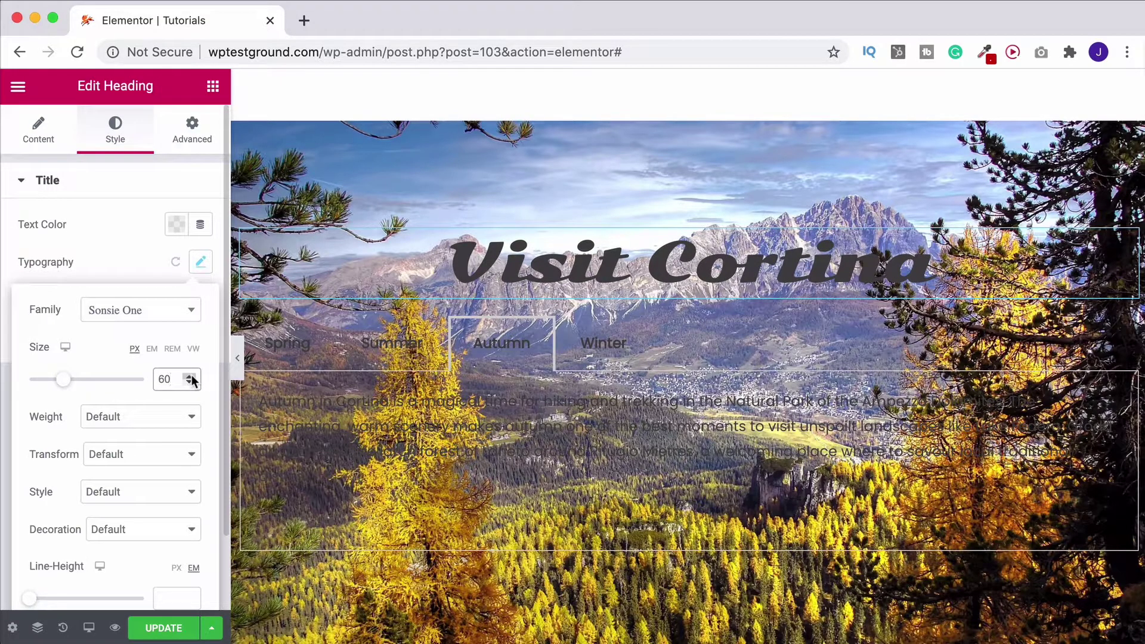
# Make the heading text colour white.
pyautogui.click(176, 225)
pyautogui.click(250, 266)
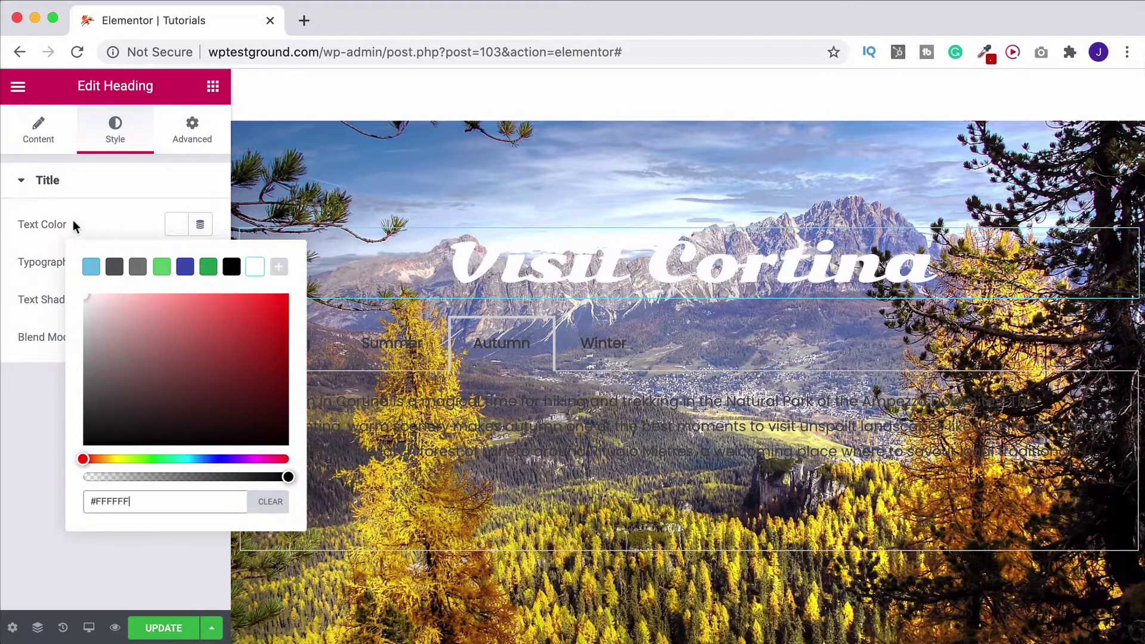
pyautogui.click(90, 180)
pyautogui.click(212, 90)
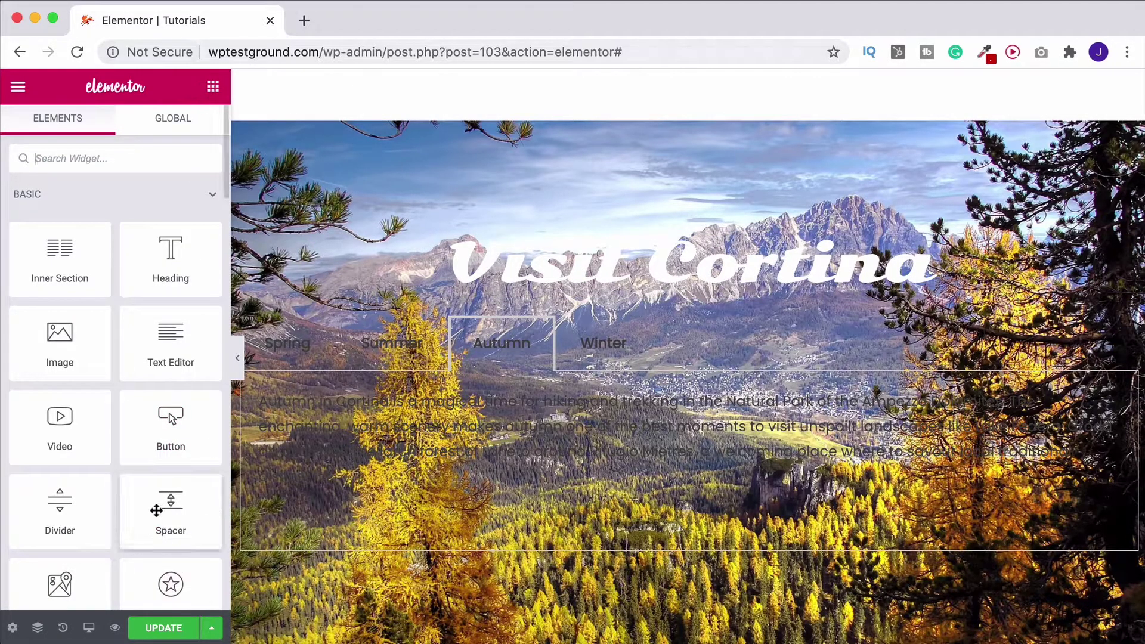
# Insert a Spacer widget below the Visit Cortina heading and set its space to 100 px.
pyautogui.moveTo(157, 506); pyautogui.dragTo(610, 295)
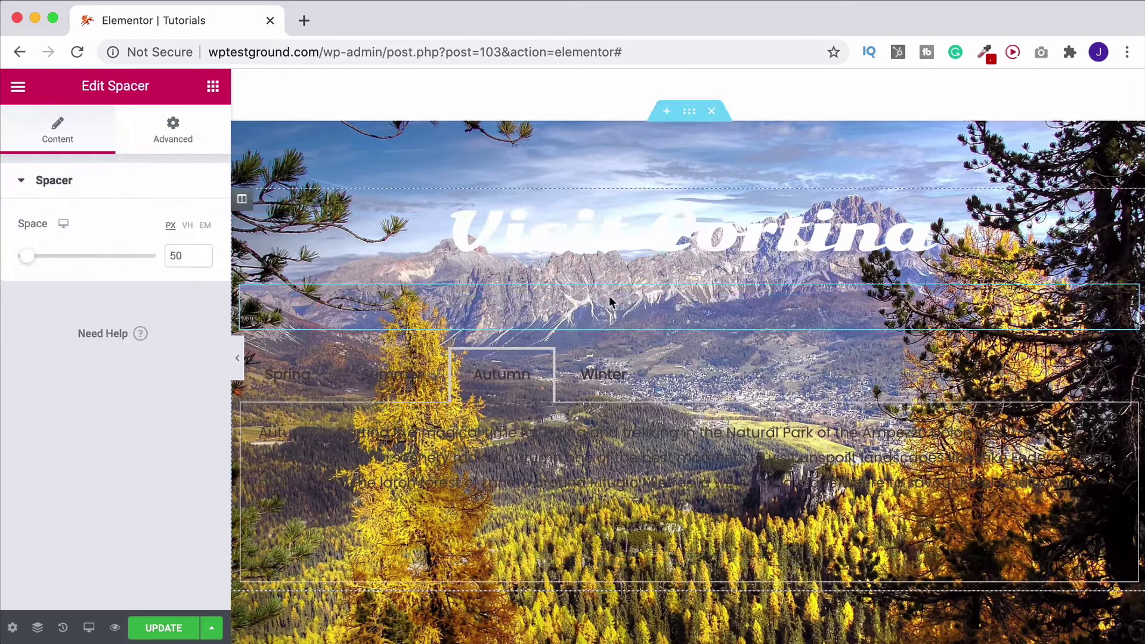
pyautogui.moveTo(27, 258); pyautogui.dragTo(42, 261)
pyautogui.doubleClick(178, 255)
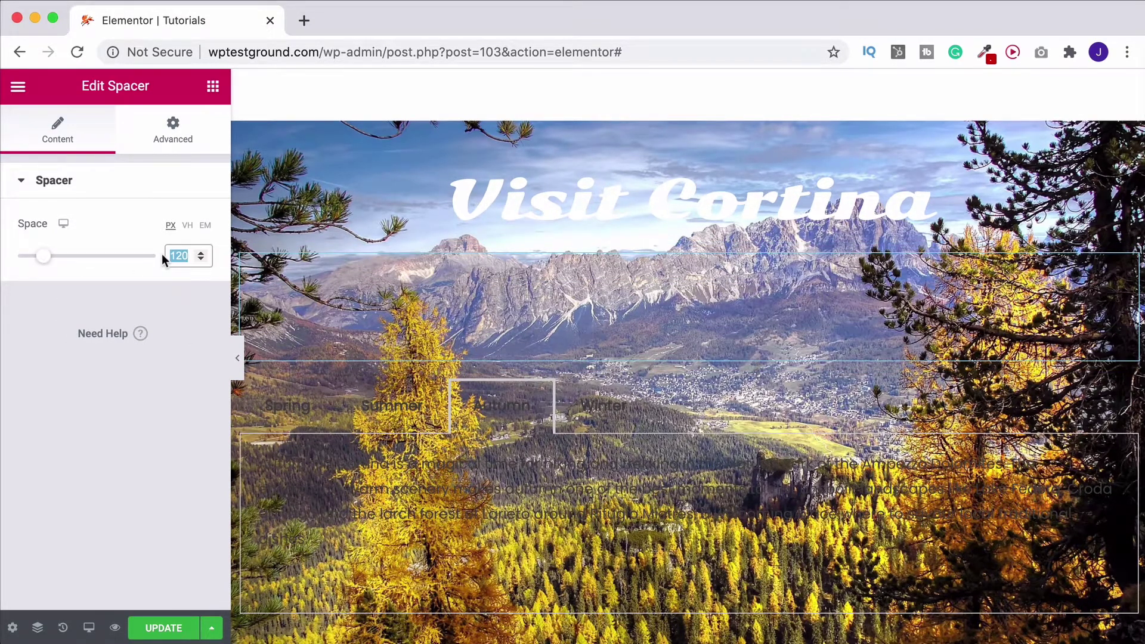
pyautogui.write('100')
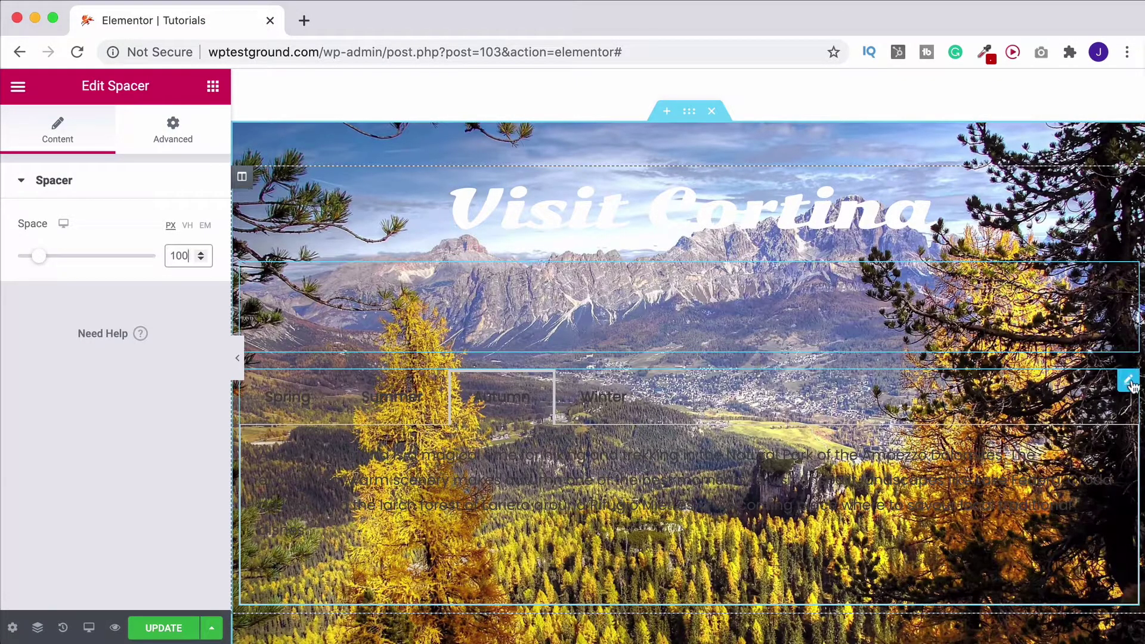
# Give the Tabs widget a classic semi-transparent white background colour (#FFFFFFE8) in its Advanced settings.
pyautogui.click(1126, 388)
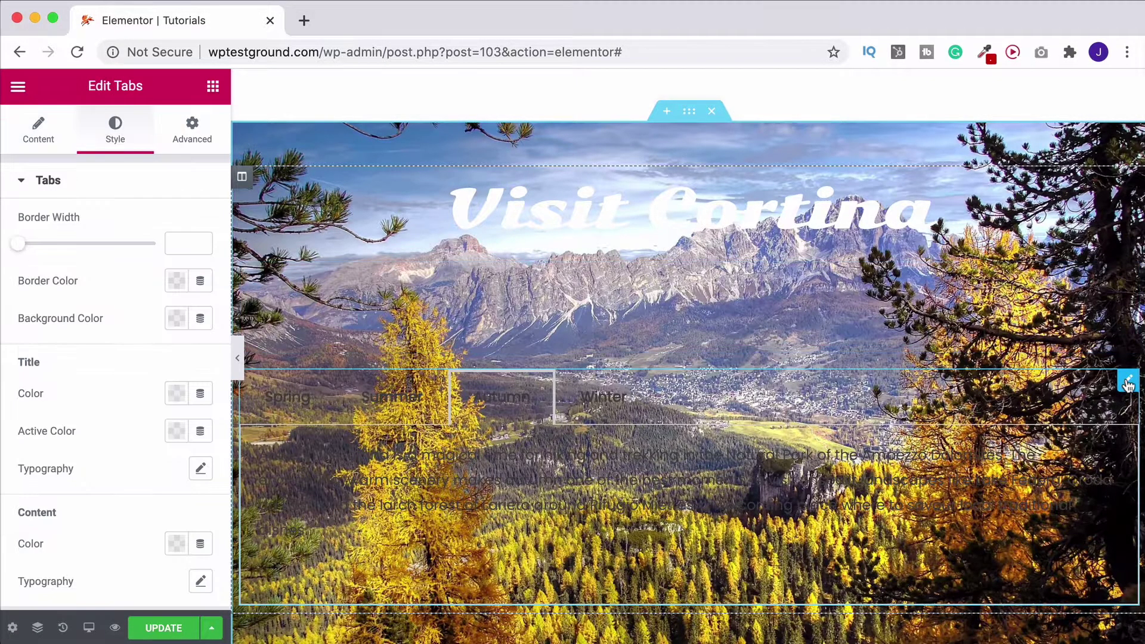
pyautogui.click(190, 132)
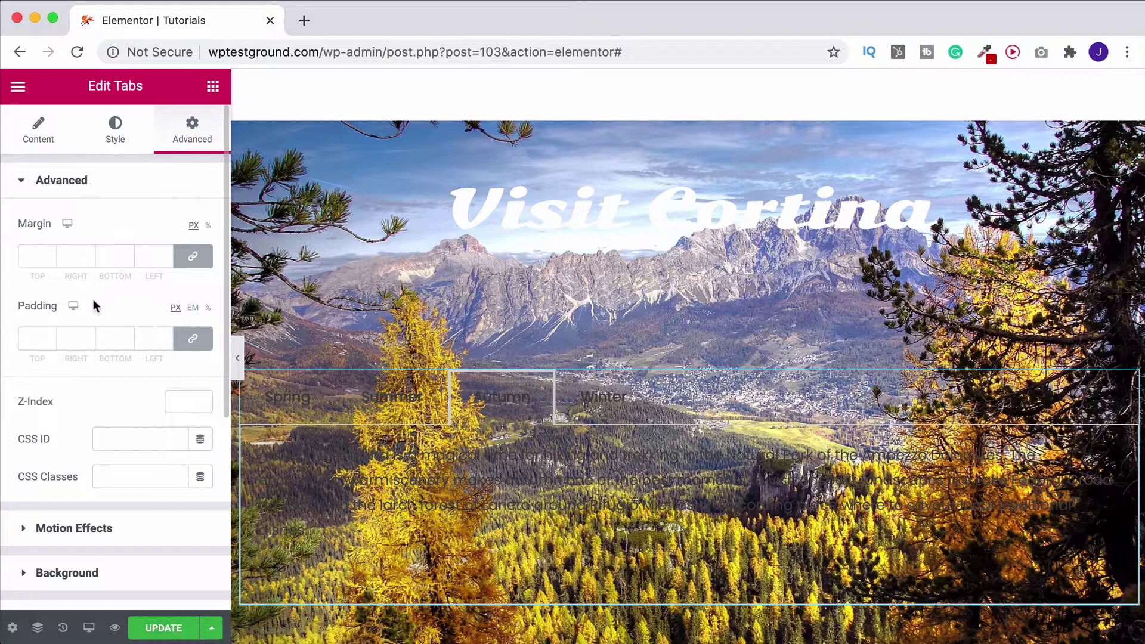
pyautogui.scroll(-5, 93, 305)
pyautogui.click(77, 375)
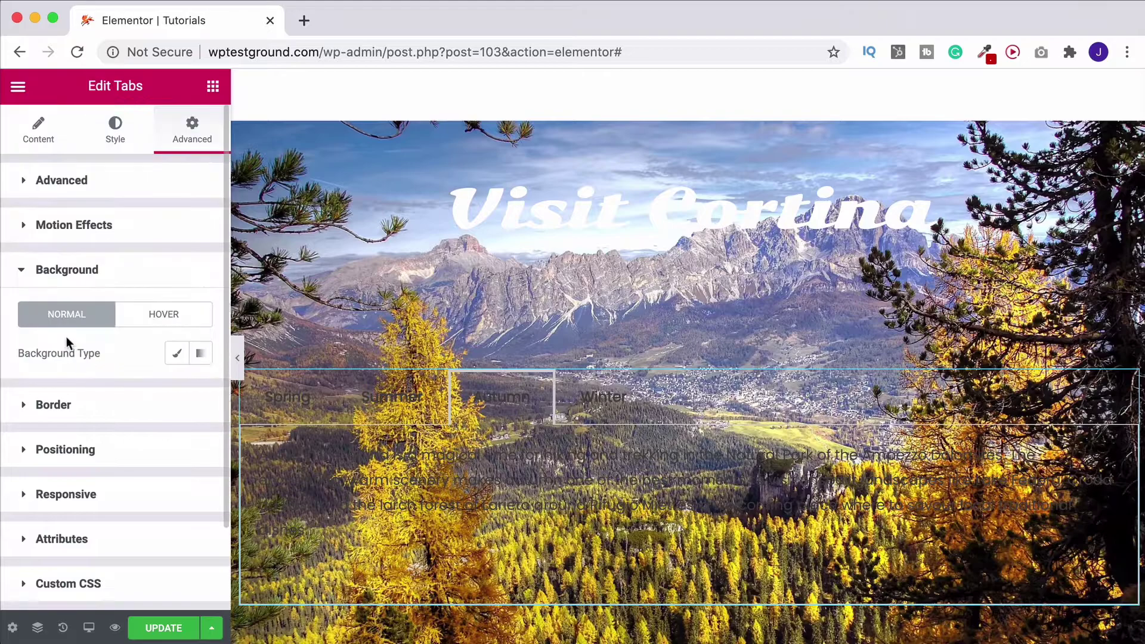
pyautogui.click(176, 354)
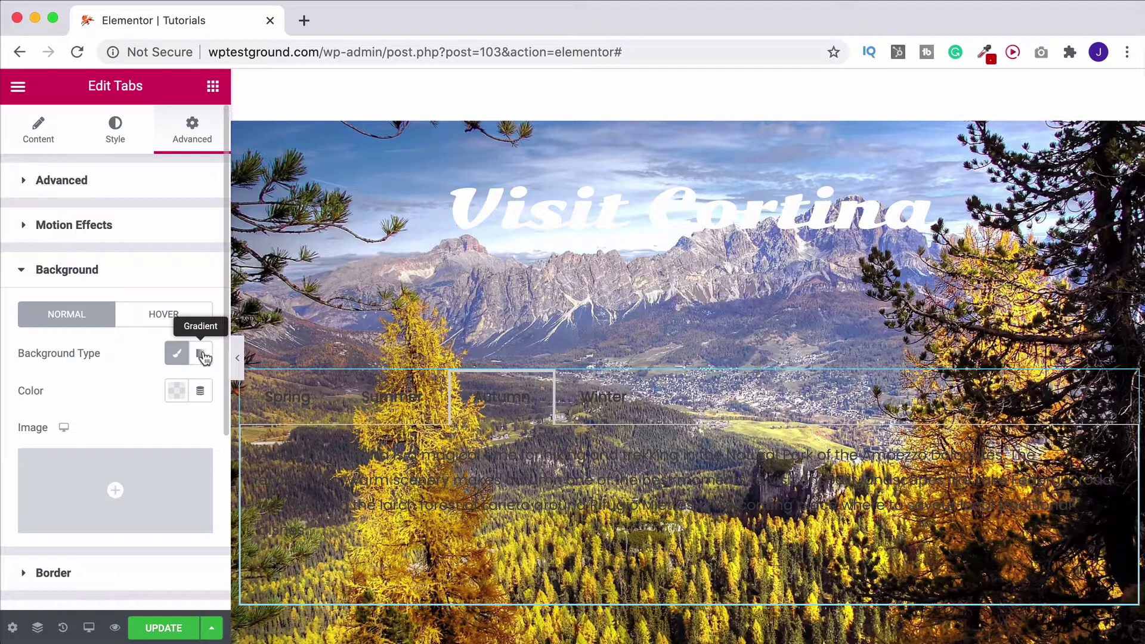
pyautogui.click(176, 391)
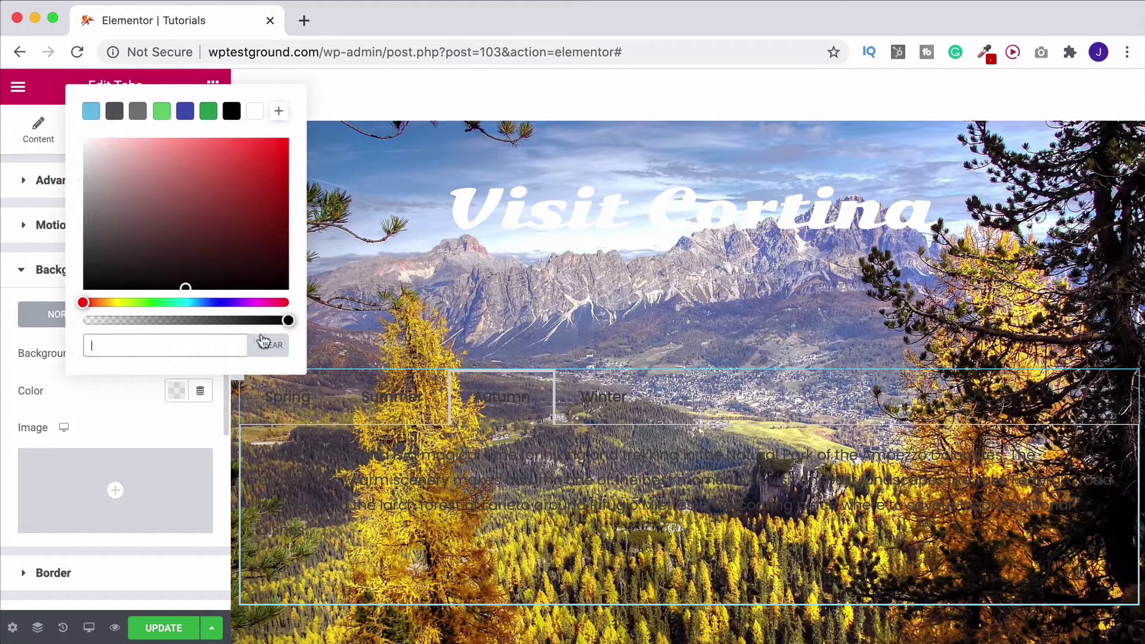
pyautogui.click(255, 112)
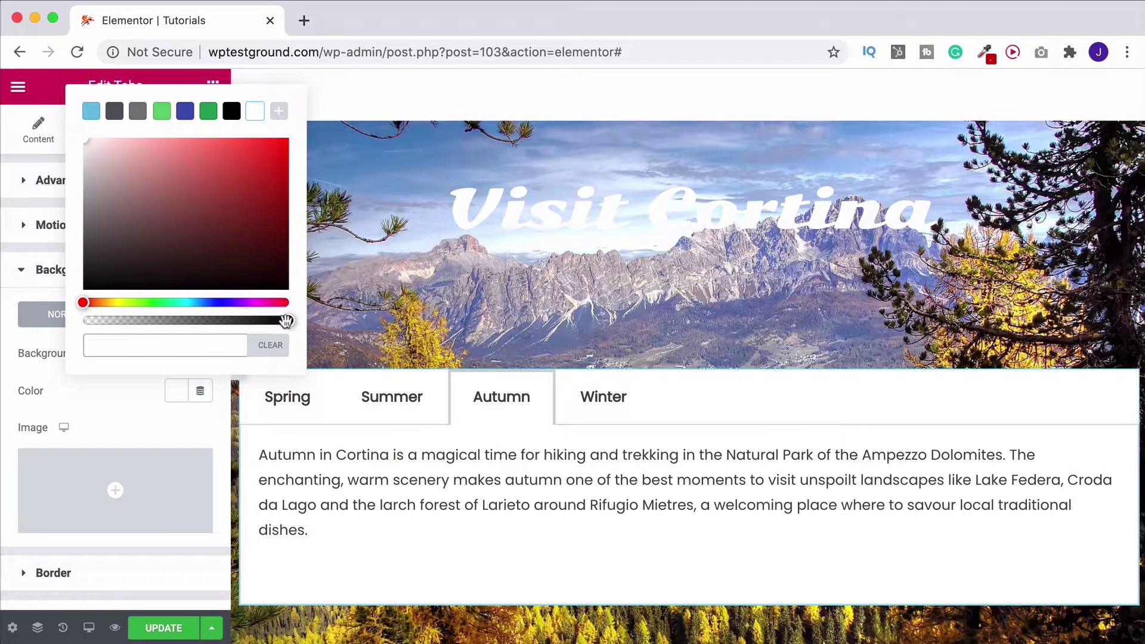
pyautogui.moveTo(288, 320)
pyautogui.mouseDown()
pyautogui.moveTo(241, 321)
pyautogui.moveTo(266, 322)
pyautogui.mouseUp()
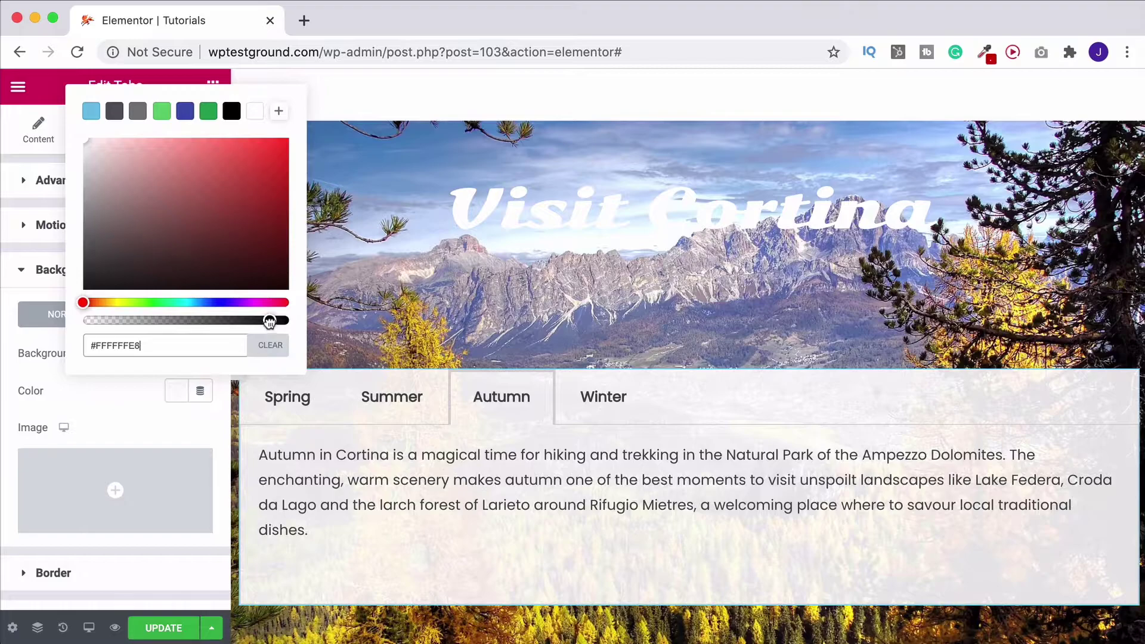
pyautogui.click(21, 352)
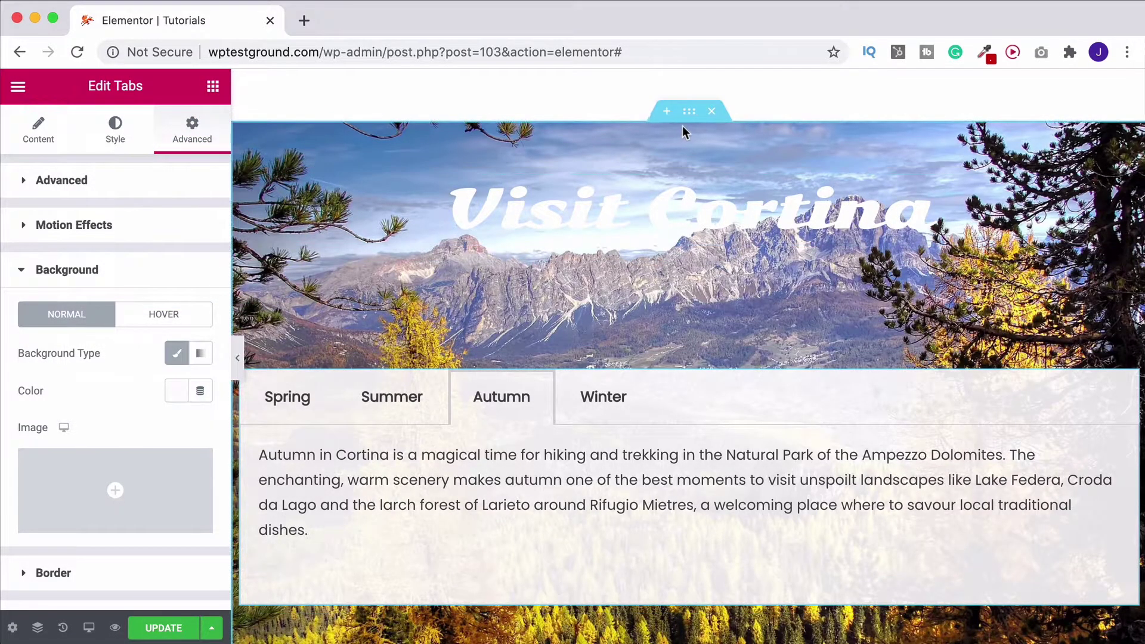
# Make the section's background overlay a gradient with a semi-transparent blue first colour (#219CD0E3).
pyautogui.click(690, 117)
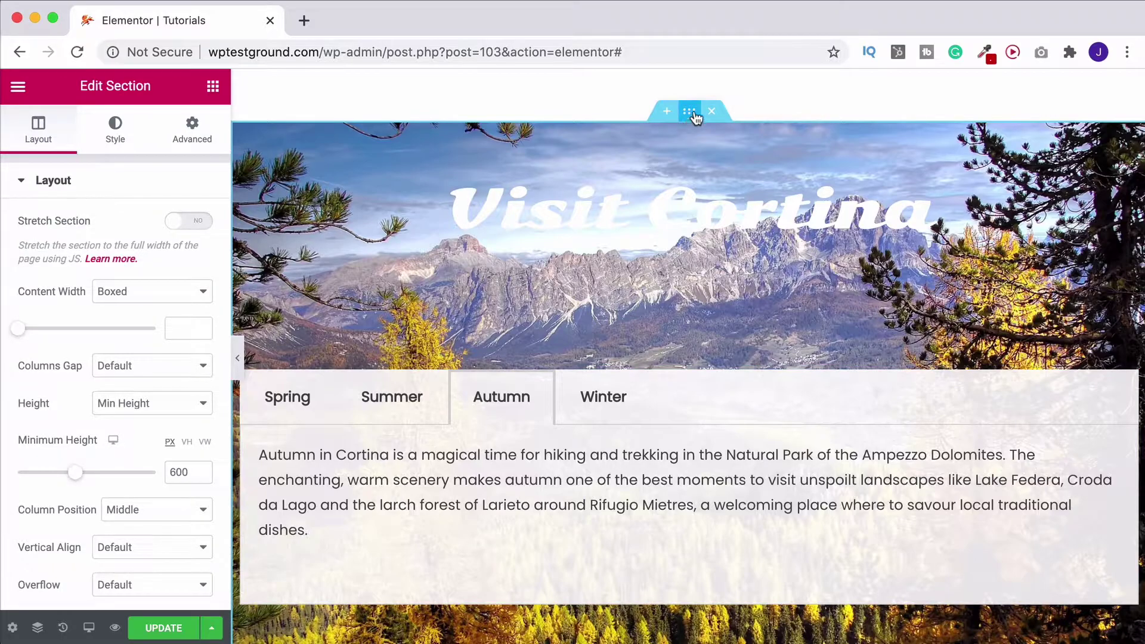
pyautogui.click(105, 139)
pyautogui.click(58, 179)
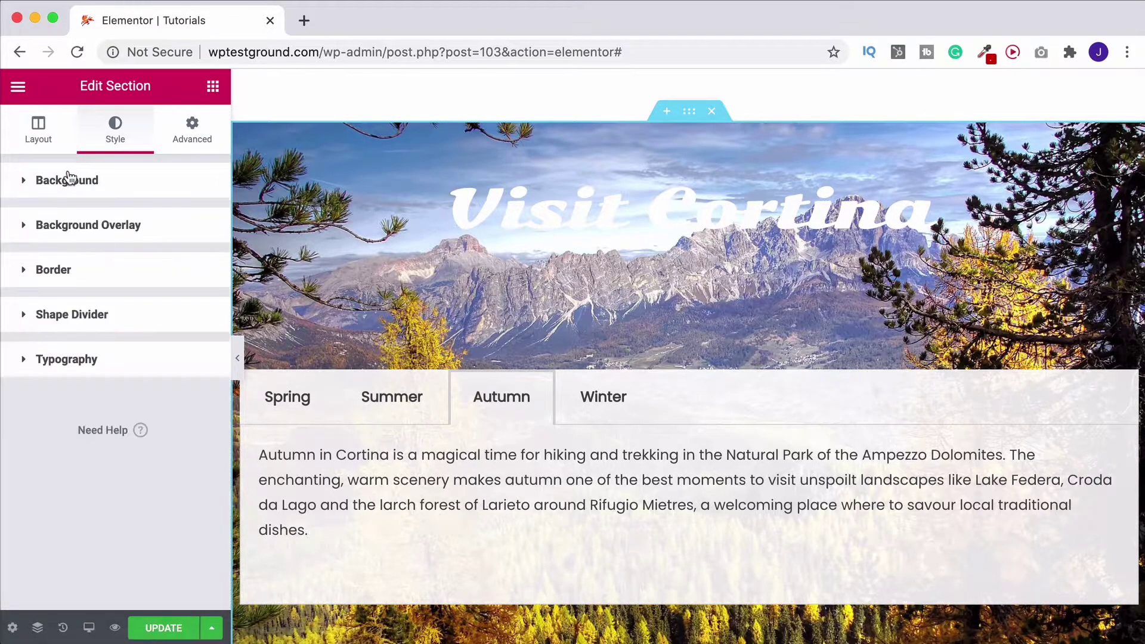
pyautogui.click(57, 225)
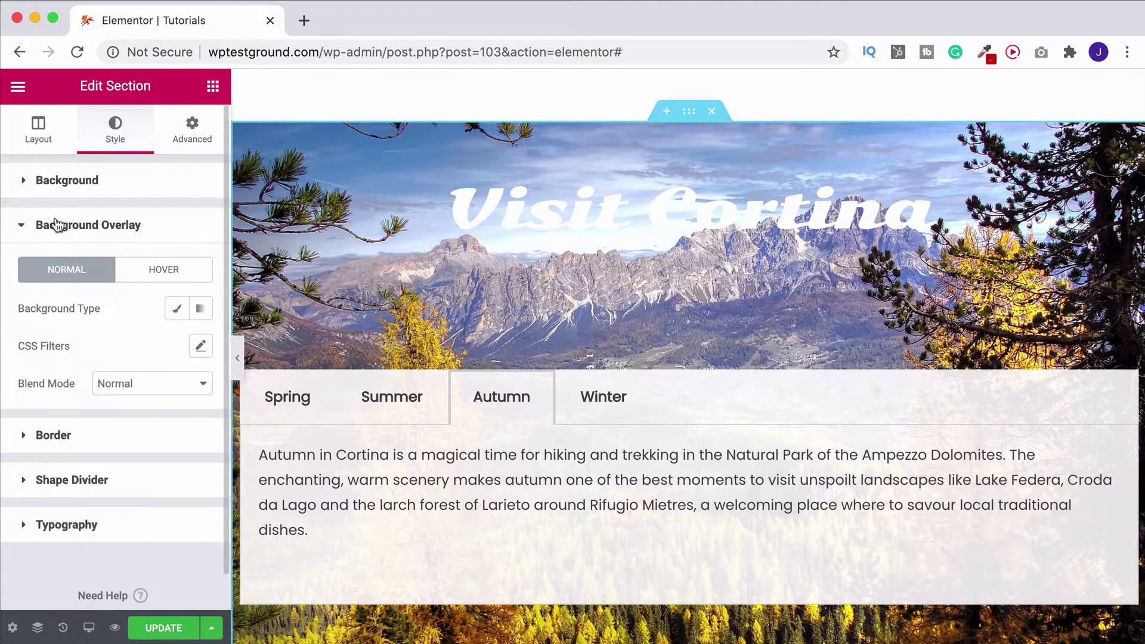
pyautogui.click(202, 309)
pyautogui.click(177, 346)
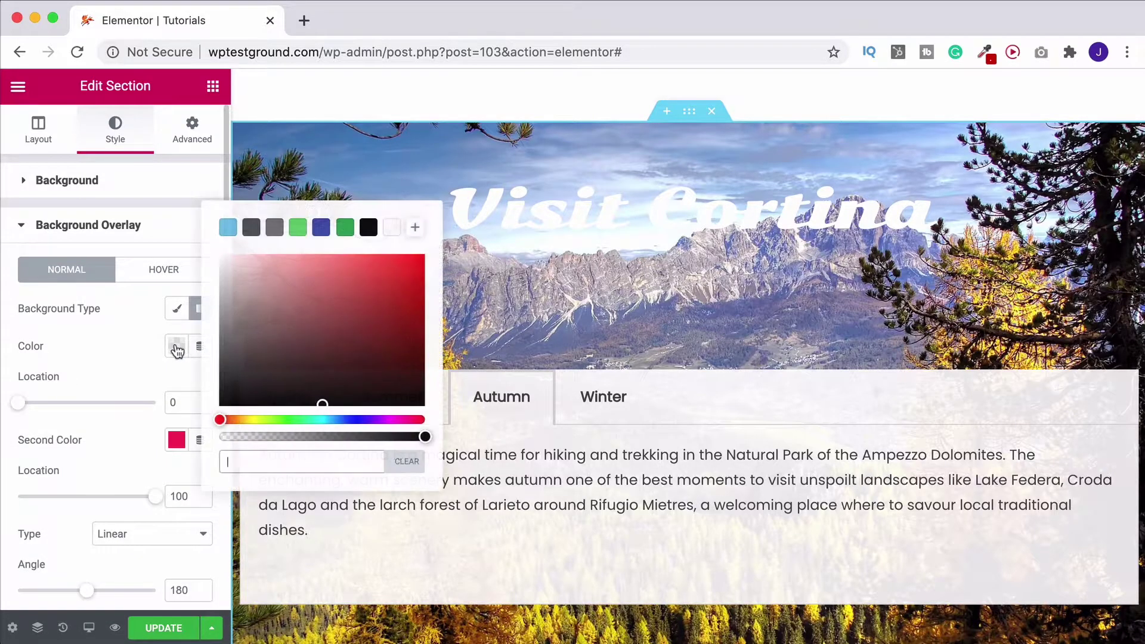
pyautogui.click(228, 227)
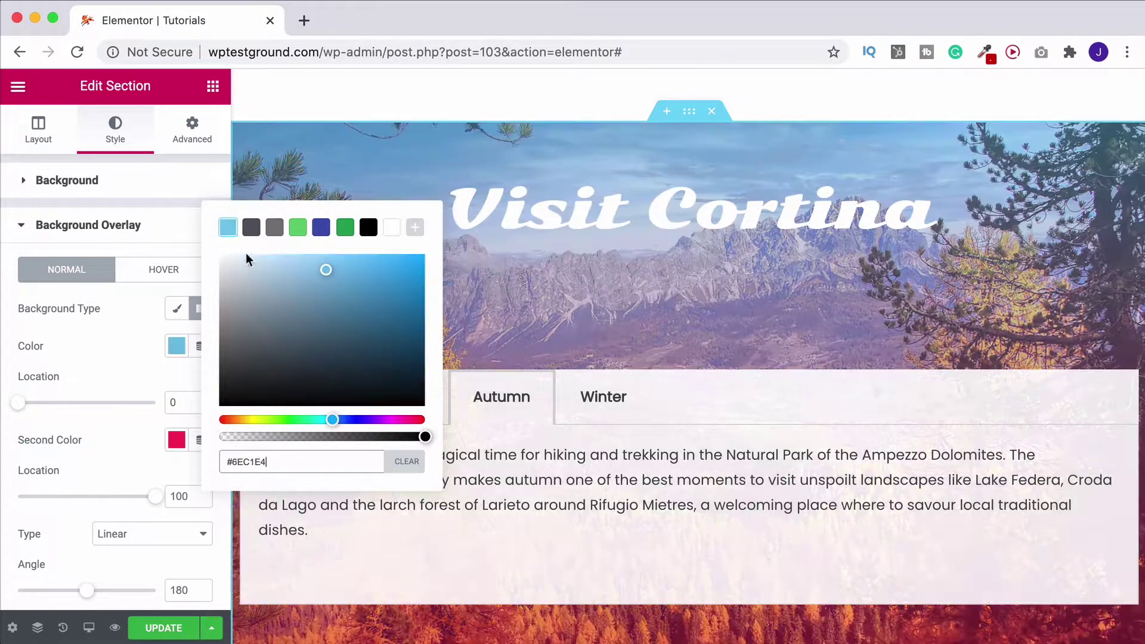
pyautogui.moveTo(358, 284); pyautogui.dragTo(392, 282)
pyautogui.moveTo(425, 437); pyautogui.dragTo(402, 437)
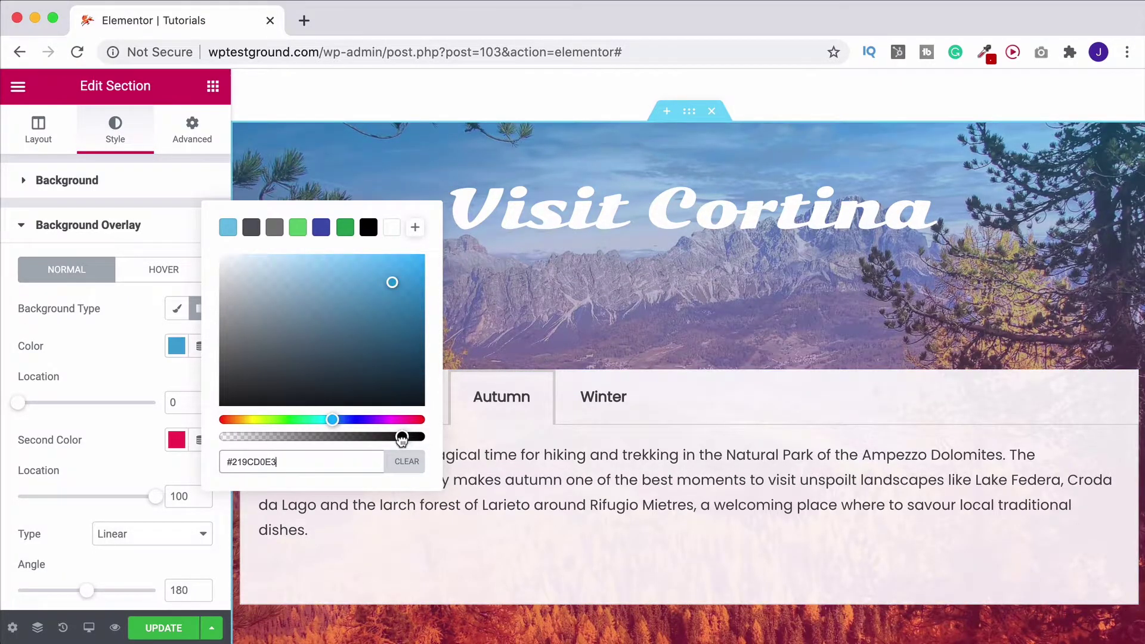
pyautogui.click(88, 382)
# Set the gradient's second colour to orange #EF8C00, linear at 180°, with overlay opacity 0.31.
pyautogui.click(176, 440)
pyautogui.click(101, 352)
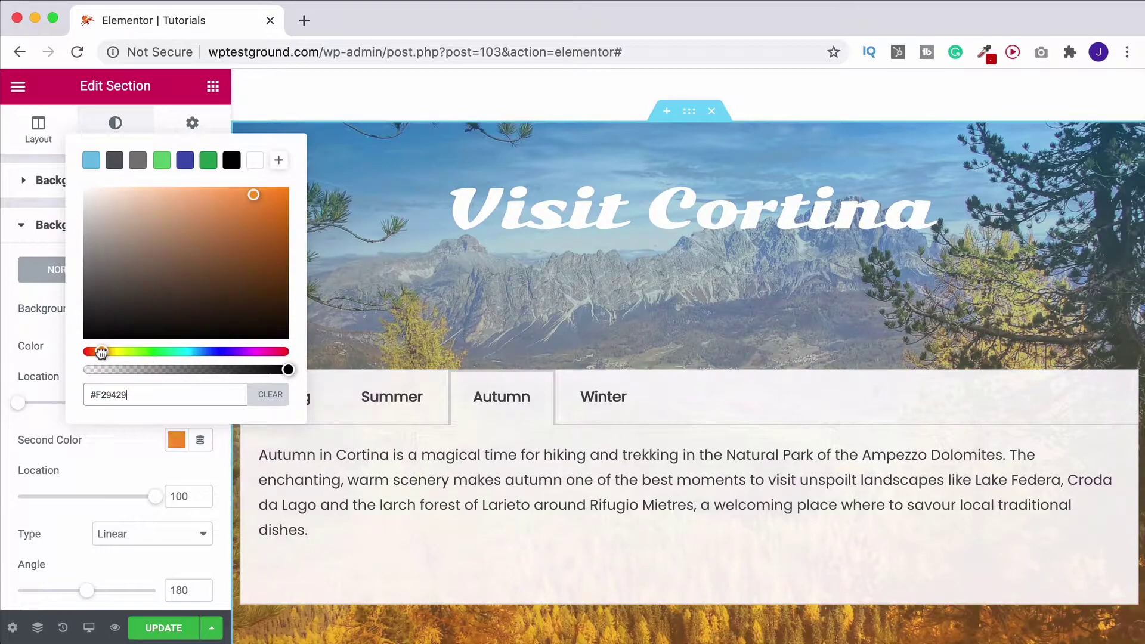
pyautogui.moveTo(101, 352); pyautogui.dragTo(104, 352)
pyautogui.moveTo(286, 192); pyautogui.dragTo(294, 201)
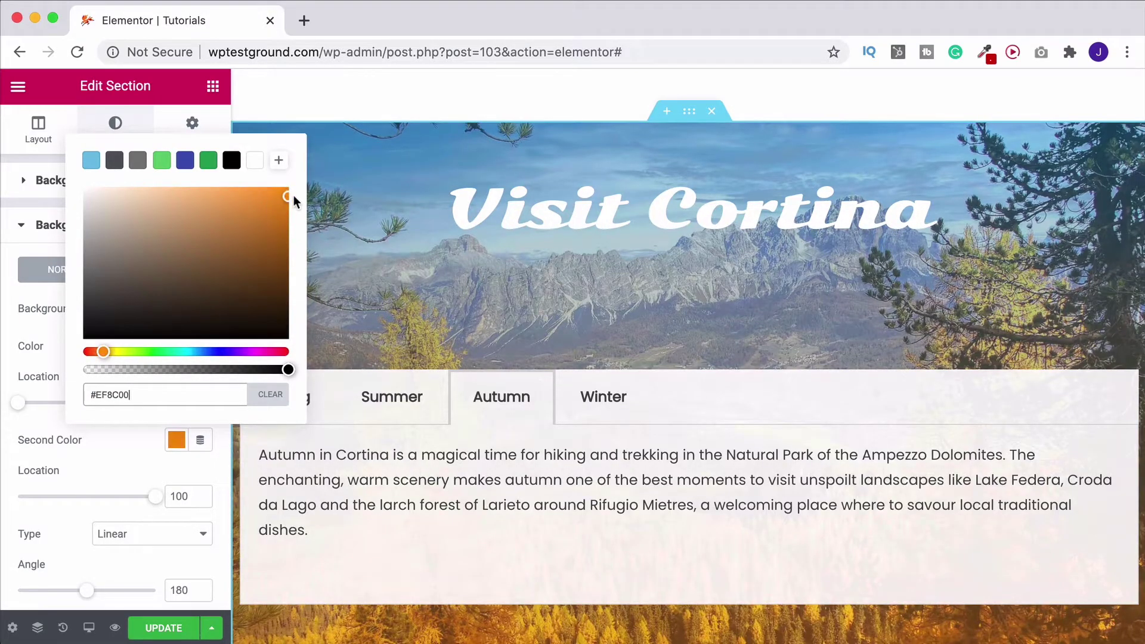
pyautogui.click(79, 463)
pyautogui.scroll(-5, 79, 463)
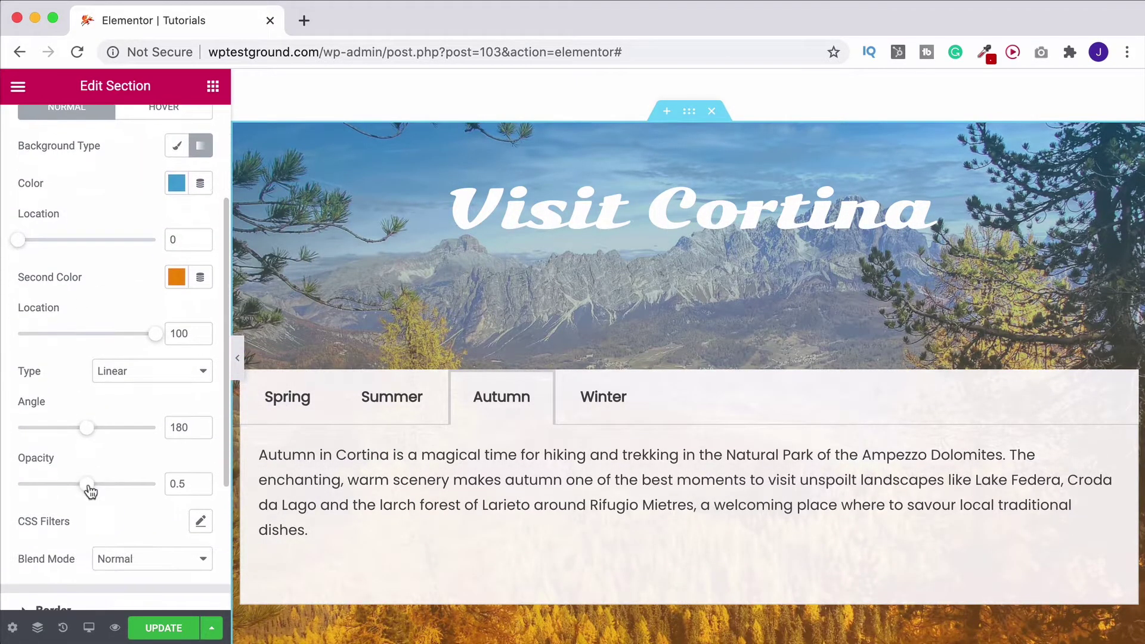
pyautogui.moveTo(87, 483); pyautogui.dragTo(62, 494)
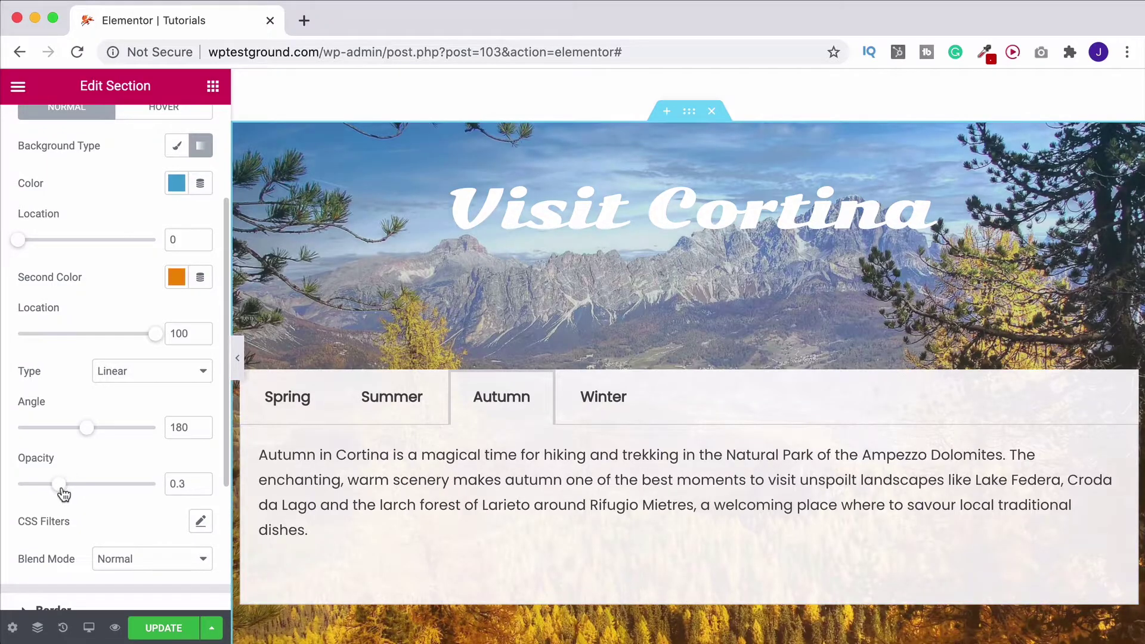
pyautogui.scroll(-2, 774, 230)
pyautogui.scroll(2, 722, 132)
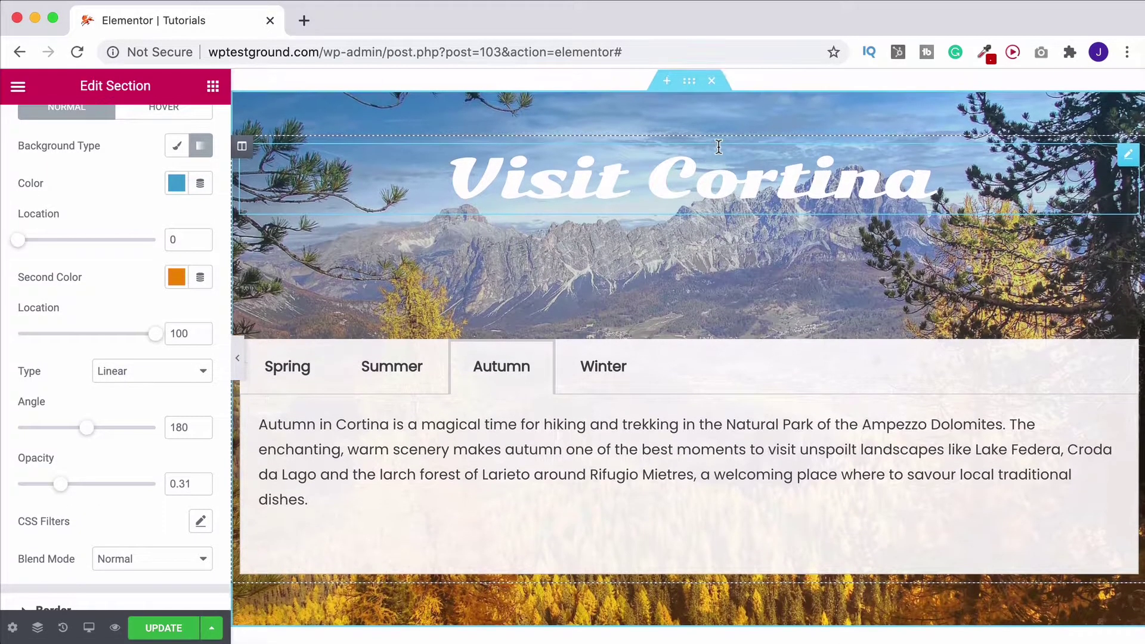
# Hide and restore the editing panel, then preview the Visit Cortina page in a new browser tab.
pyautogui.click(238, 356)
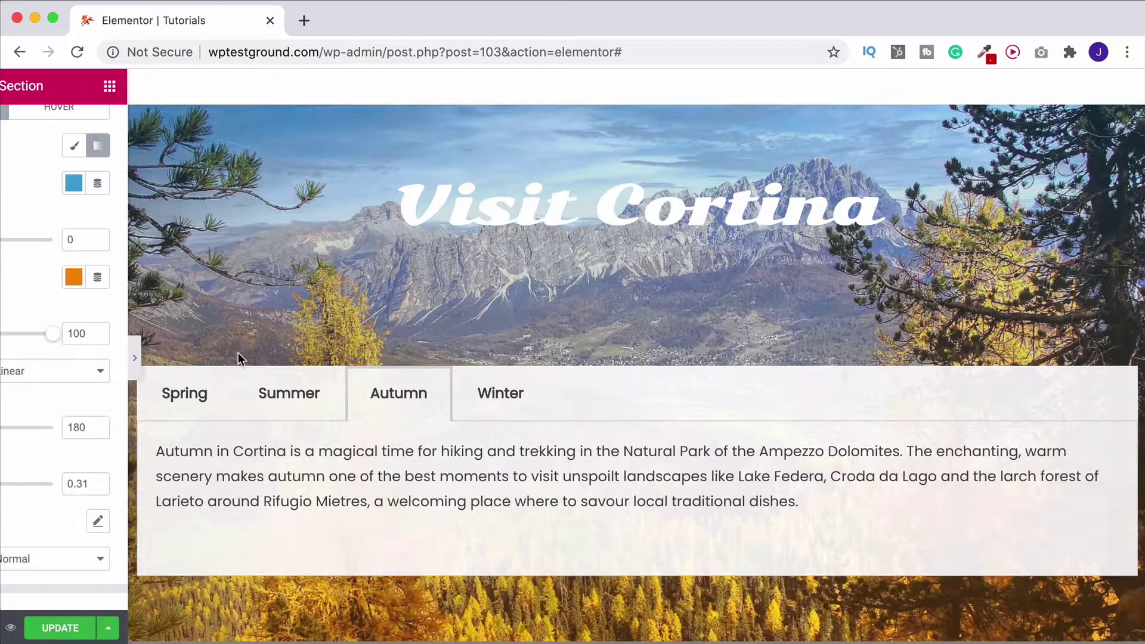
pyautogui.scroll(-1, 257, 349)
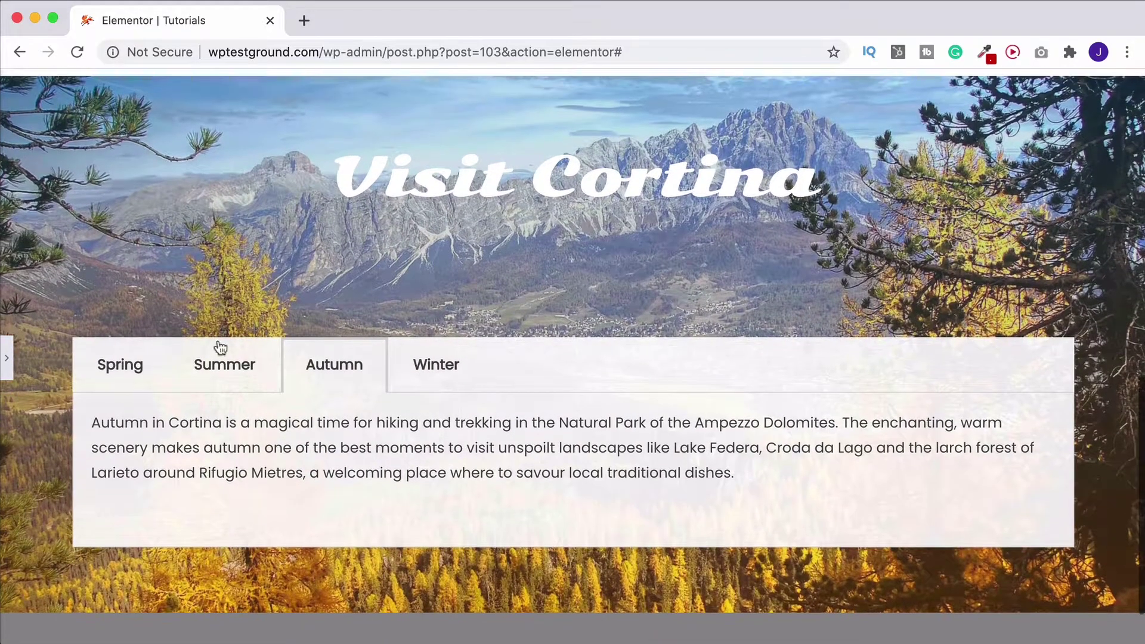
pyautogui.click(7, 358)
pyautogui.click(110, 629)
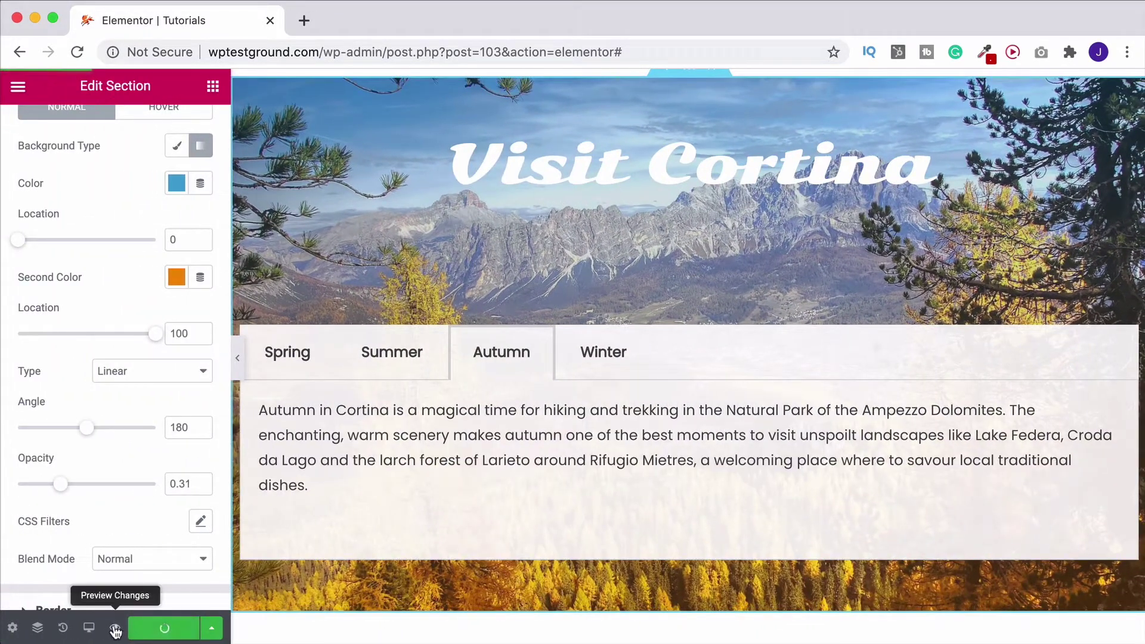
pyautogui.scroll(-12, 817, 480)
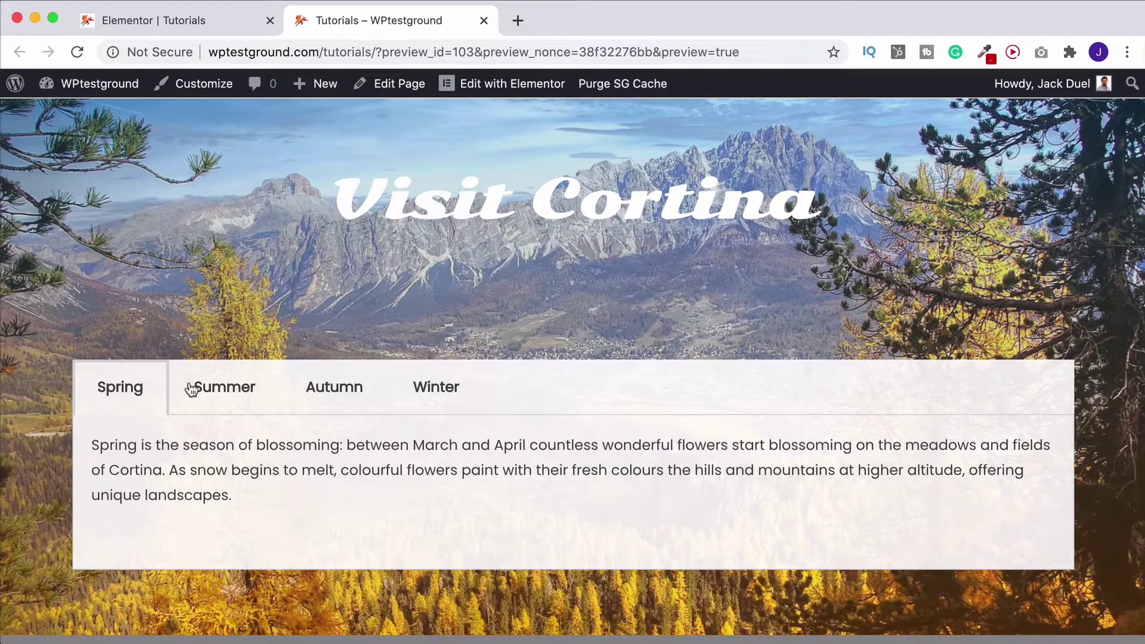
# Switch through the Summer, Autumn, Winter and Spring tabs in the preview, ending on Summer.
pyautogui.click(224, 388)
pyautogui.click(358, 388)
pyautogui.click(434, 388)
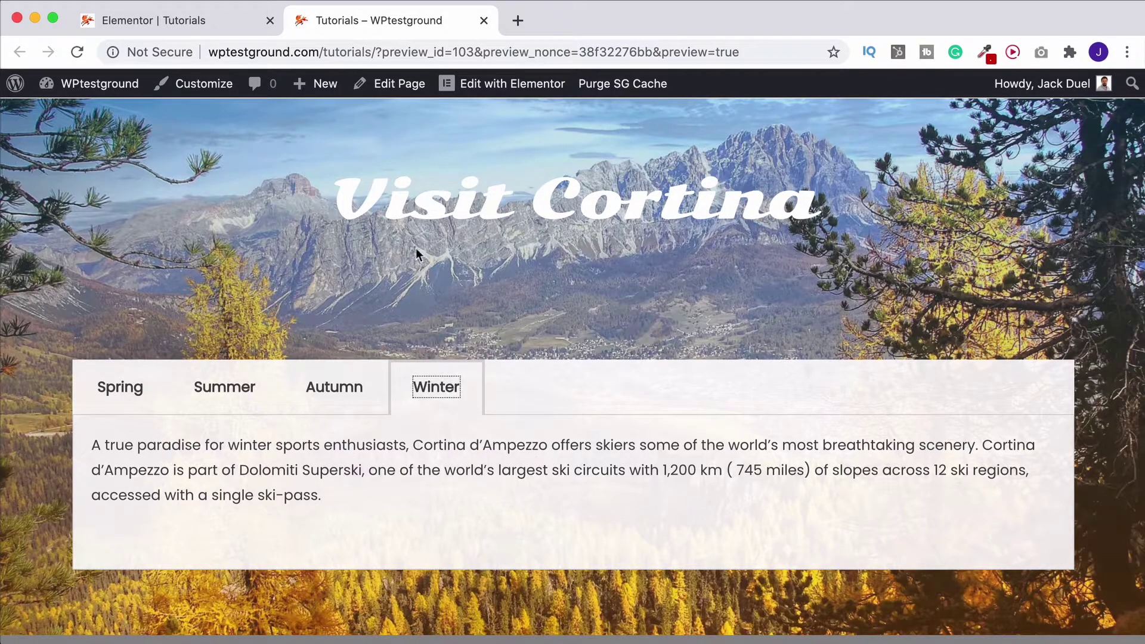
pyautogui.click(120, 389)
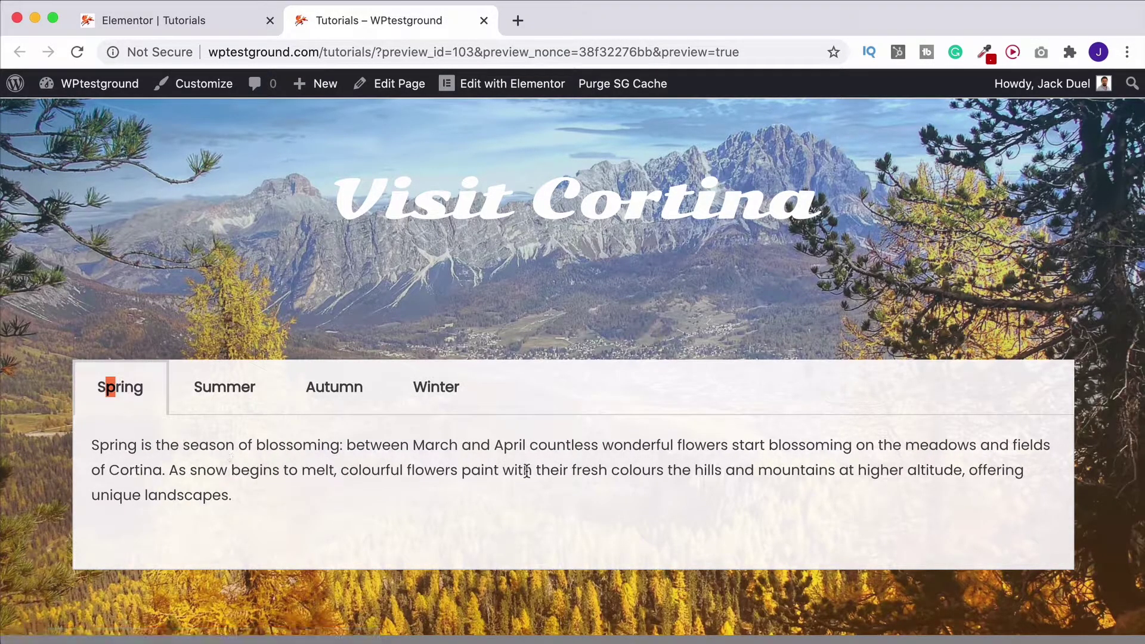
pyautogui.click(230, 399)
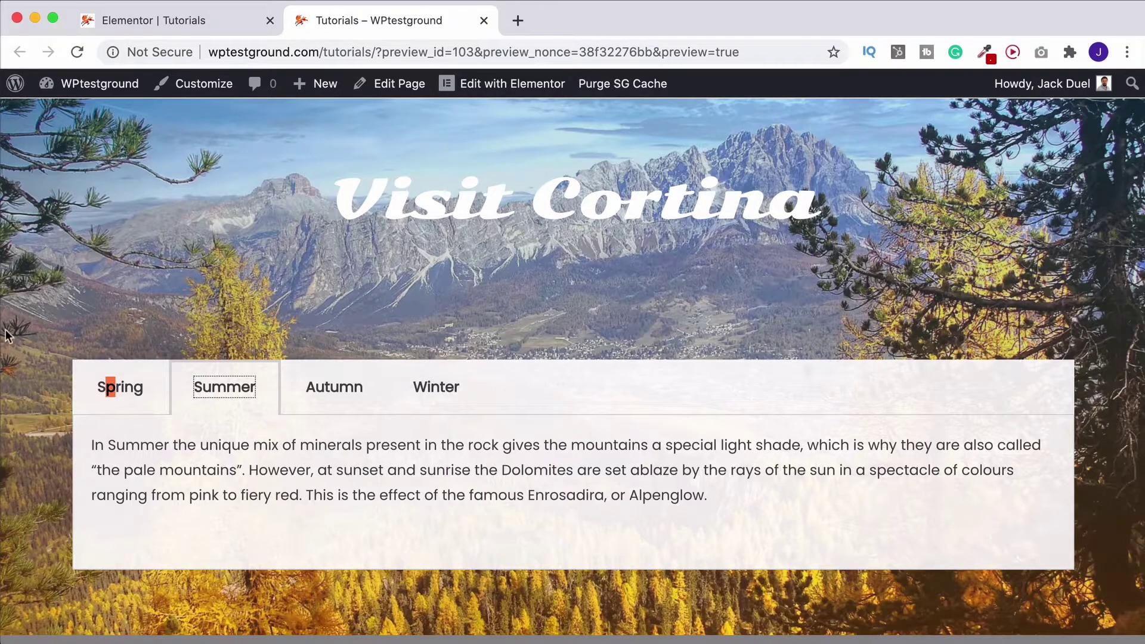
# Close the preview and check the tabs at tablet and mobile widths, expanding the Spring and Summer items.
pyautogui.click(484, 22)
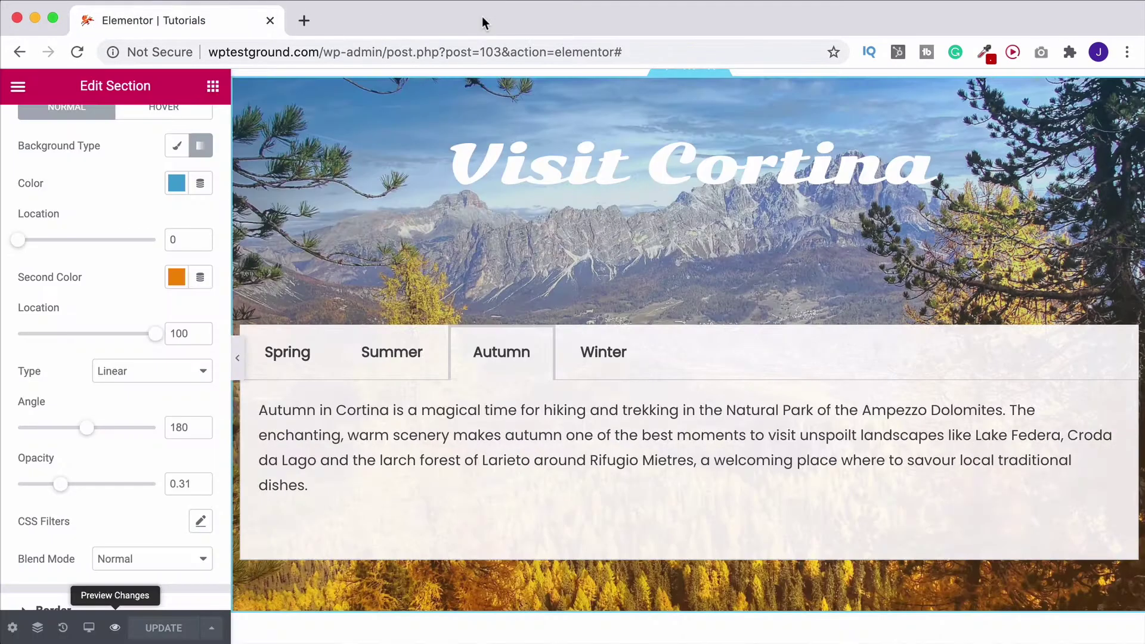
pyautogui.click(89, 627)
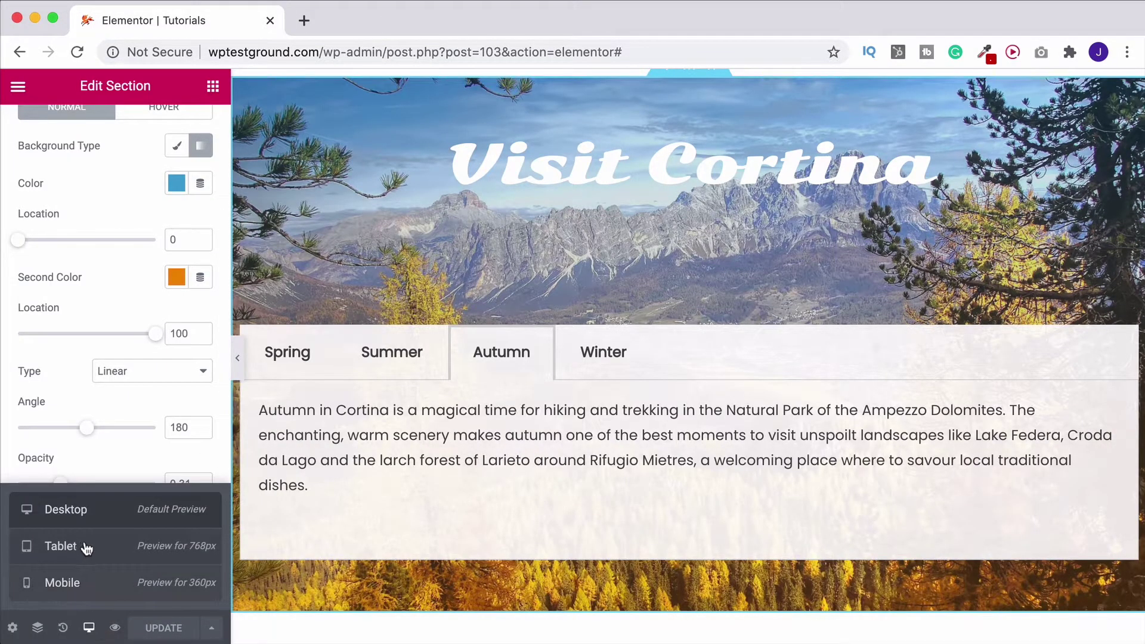
pyautogui.click(86, 547)
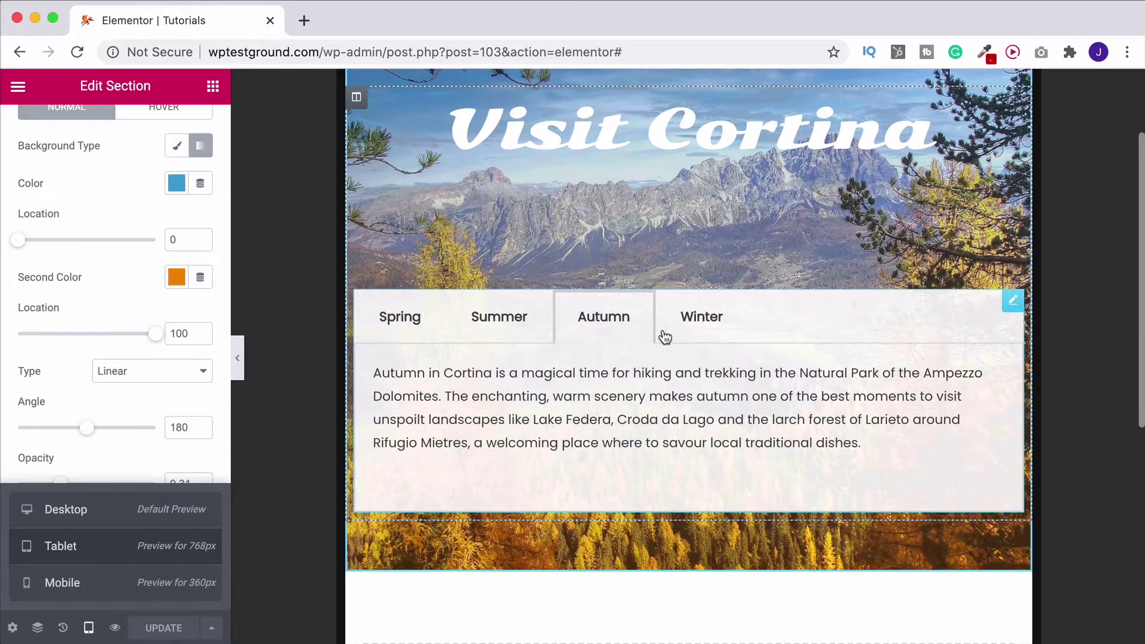
pyautogui.click(98, 583)
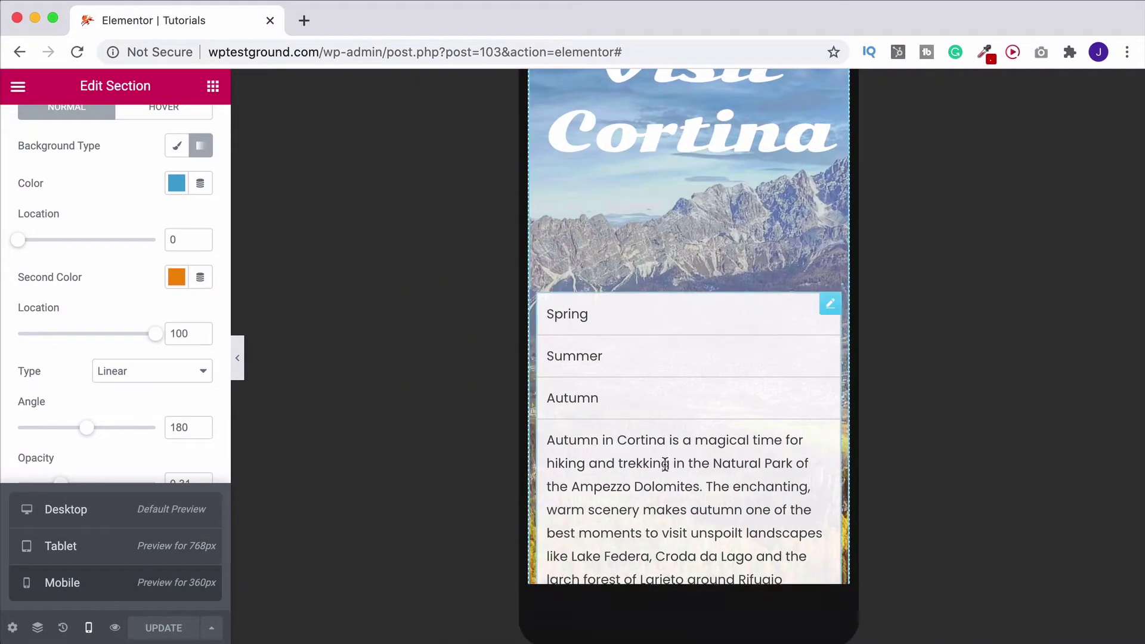
pyautogui.scroll(2, 665, 464)
pyautogui.scroll(-5, 665, 417)
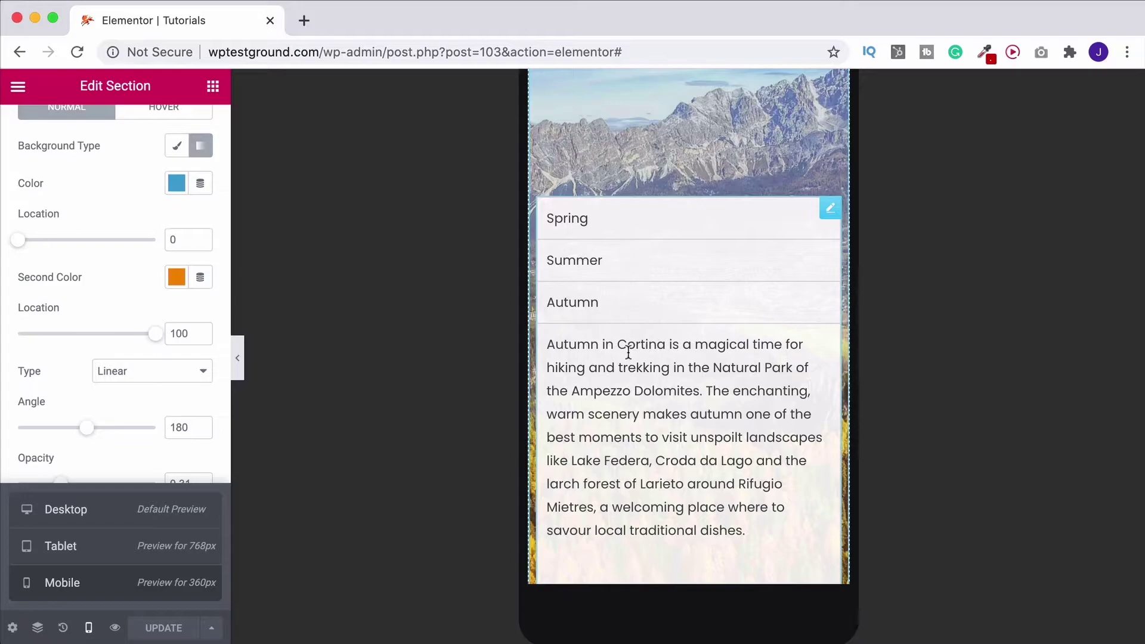
pyautogui.scroll(-2, 628, 353)
pyautogui.scroll(1, 621, 276)
pyautogui.click(600, 199)
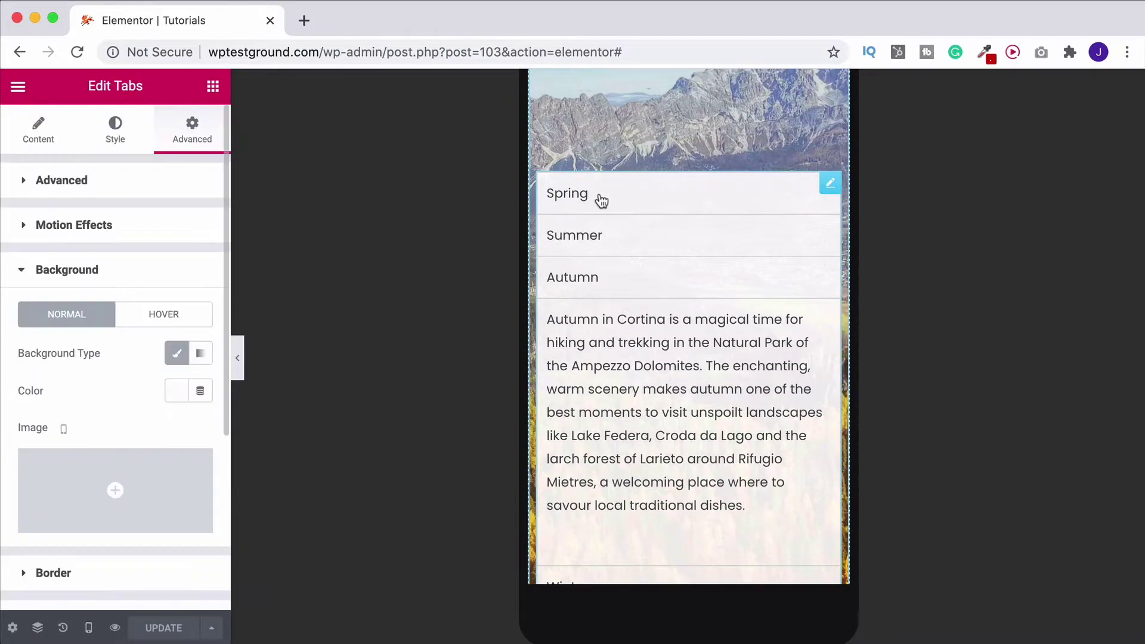
pyautogui.click(645, 483)
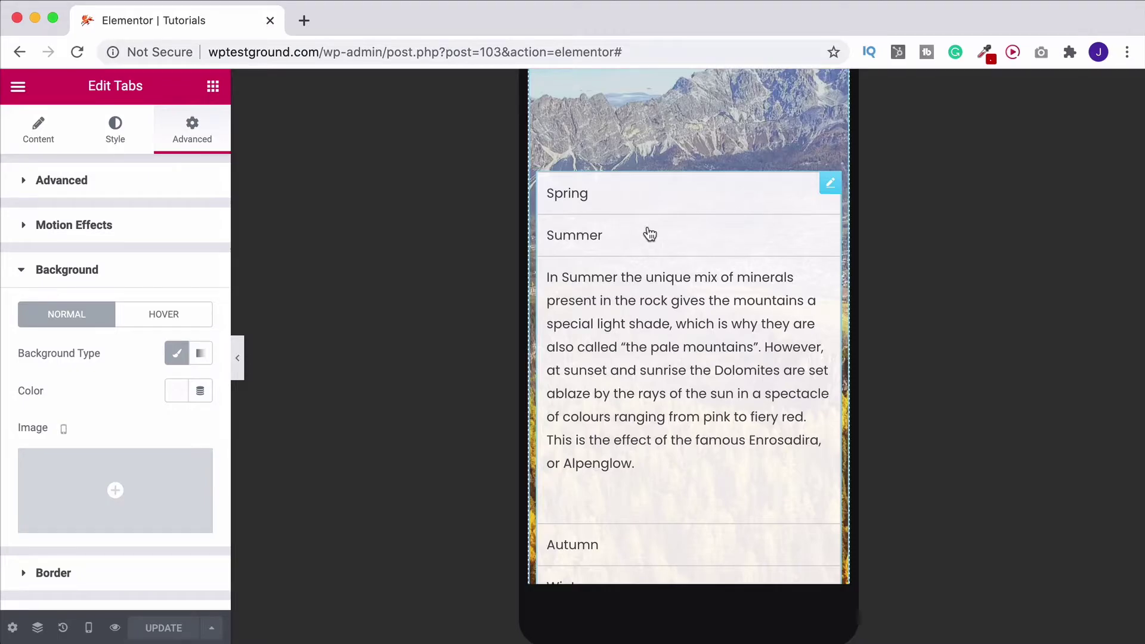
# Return to the desktop preview and show the Spring tab's text.
pyautogui.click(86, 627)
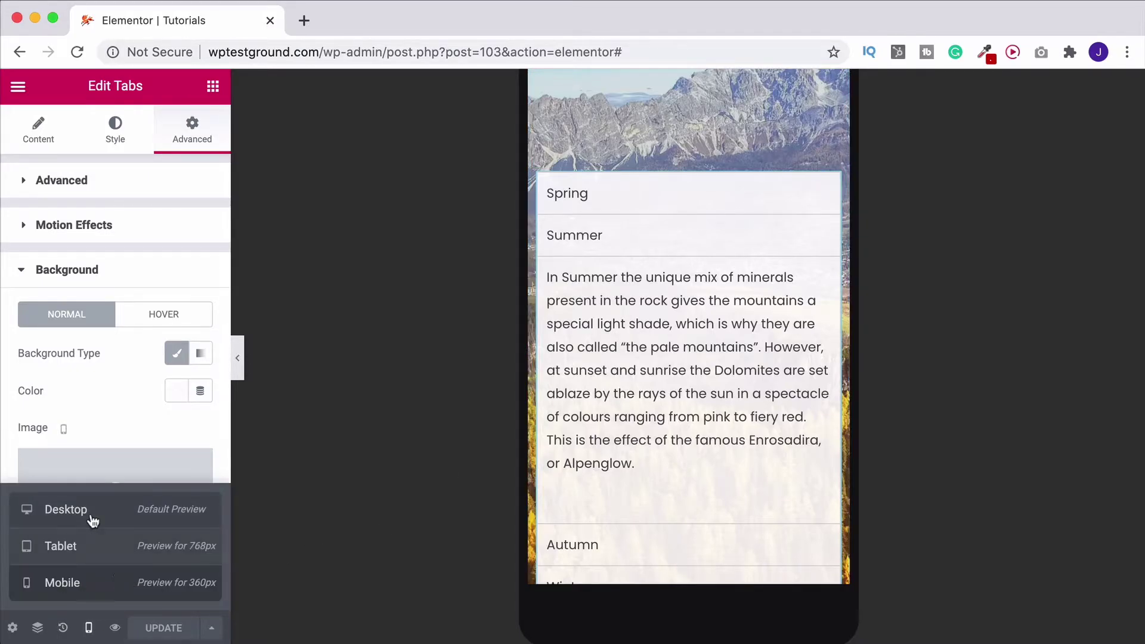
pyautogui.click(89, 518)
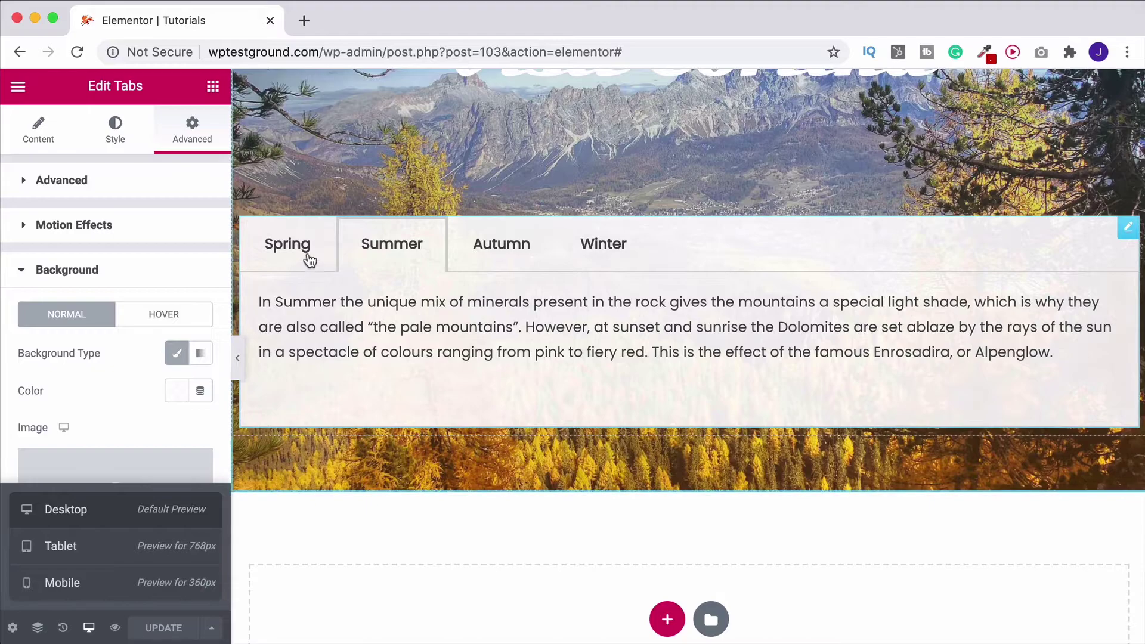
pyautogui.click(307, 248)
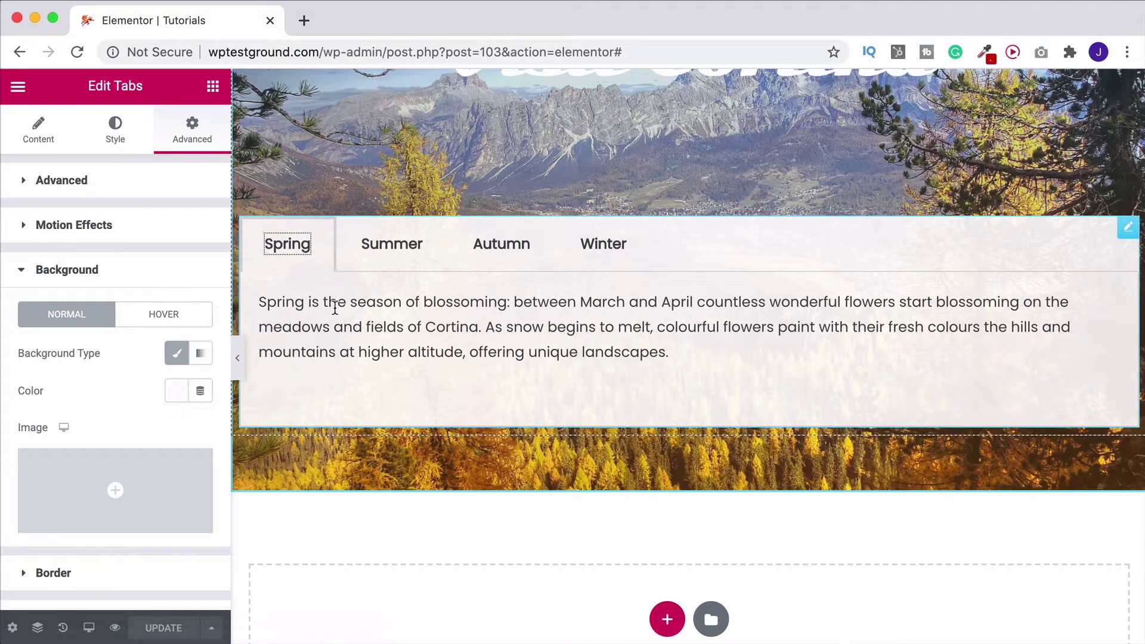
# Open the Spring tab's description and toggle bold on and back off for the word 'Spring'.
pyautogui.click(42, 140)
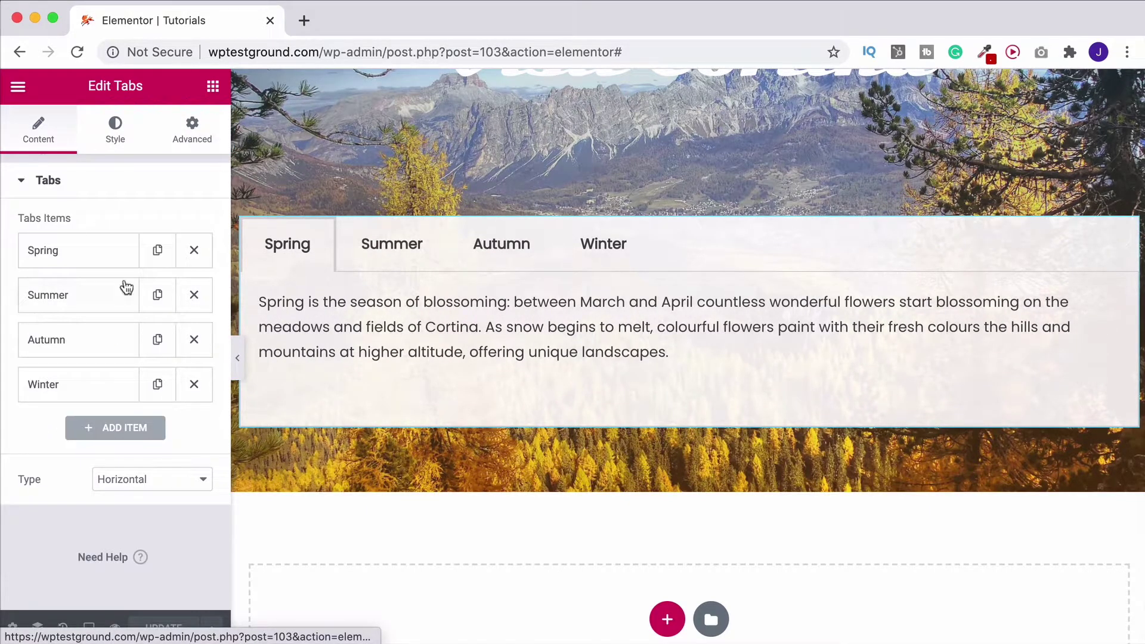
pyautogui.click(42, 251)
pyautogui.scroll(-3, 97, 324)
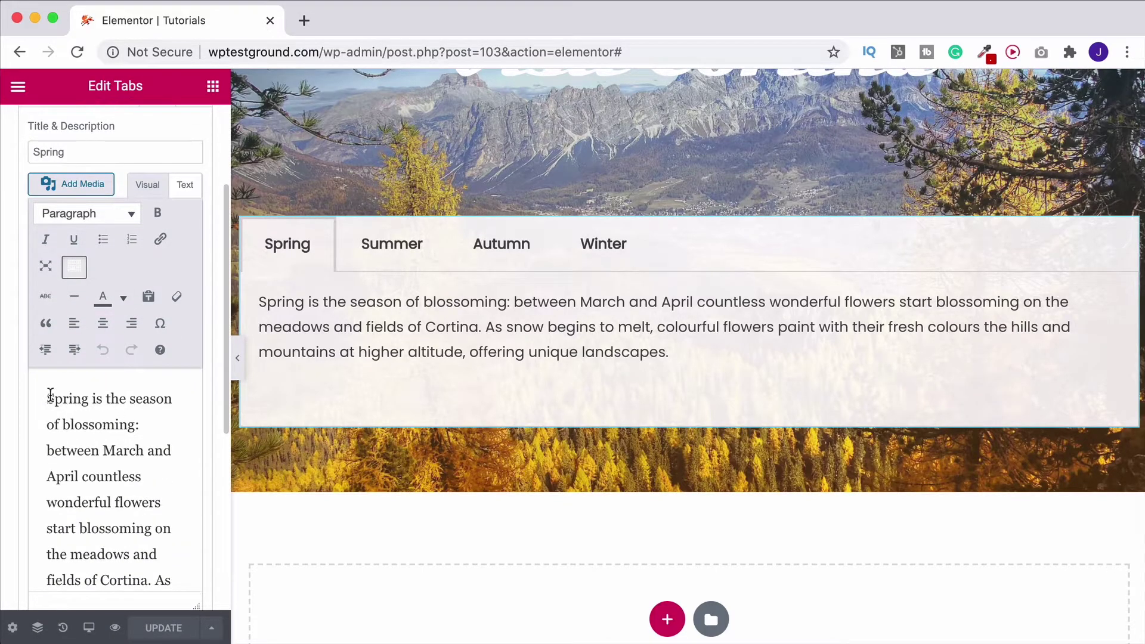
pyautogui.click(82, 424)
pyautogui.click(157, 214)
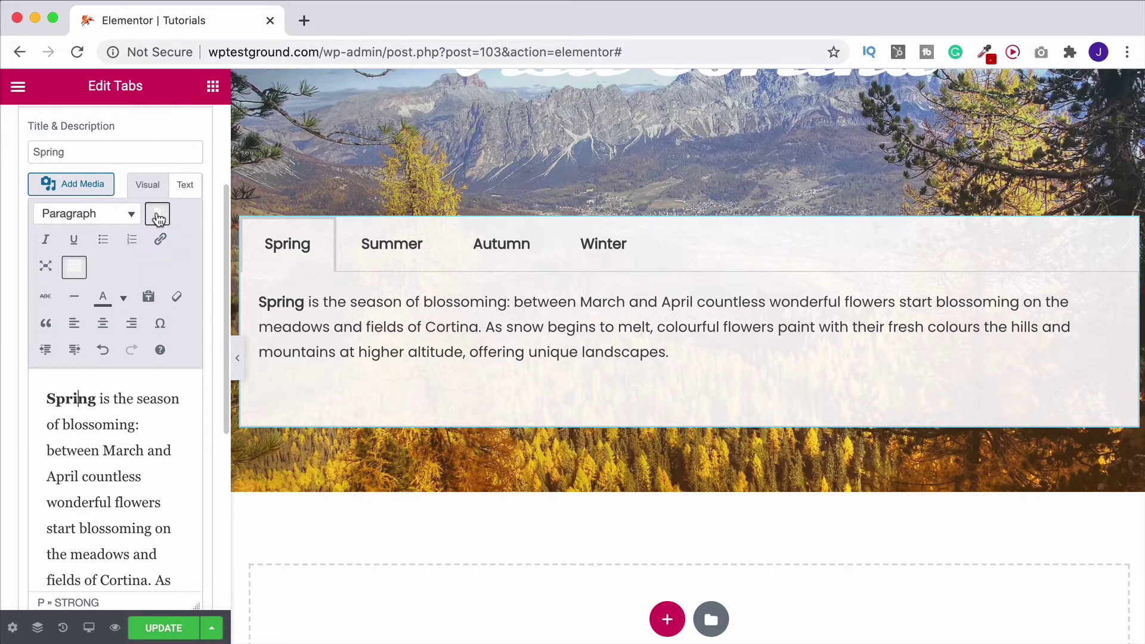
pyautogui.click(123, 297)
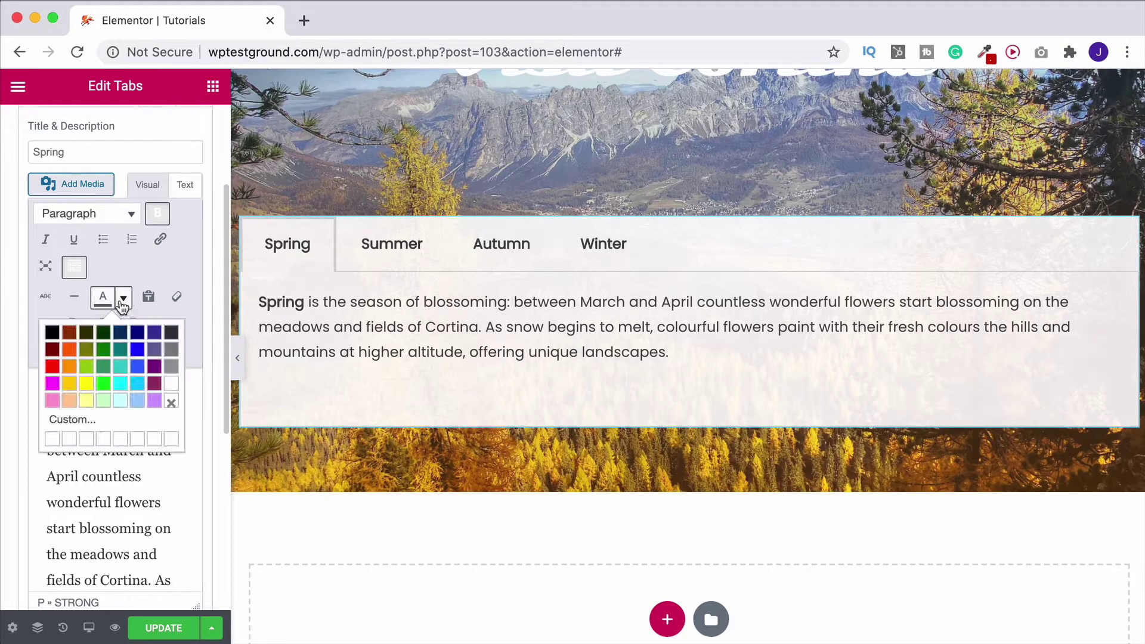
pyautogui.click(131, 502)
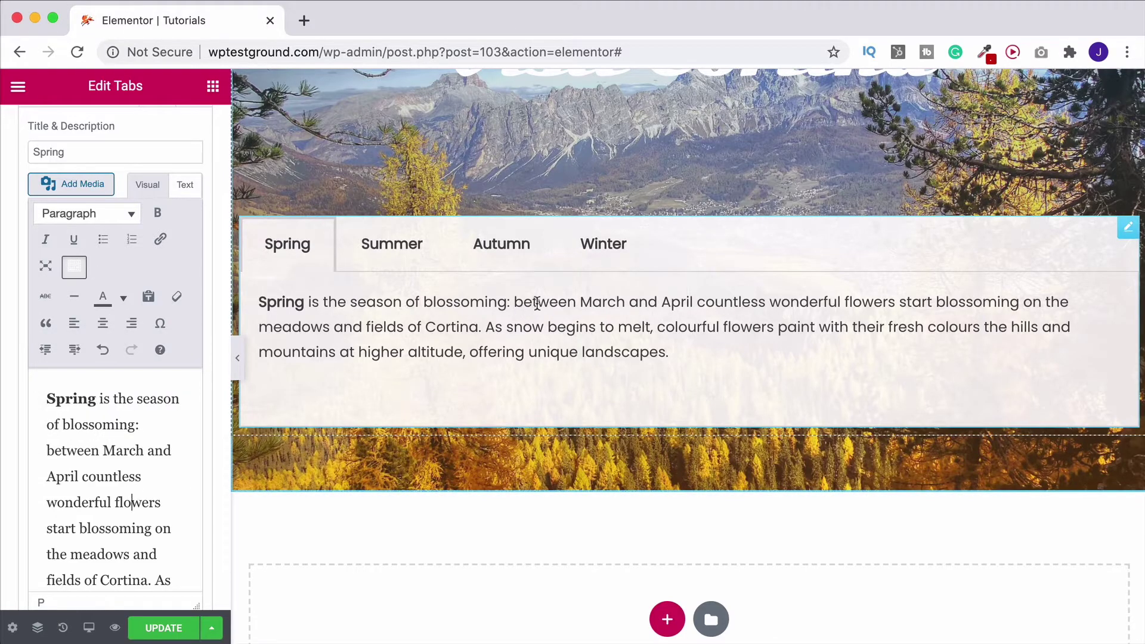
pyautogui.click(77, 398)
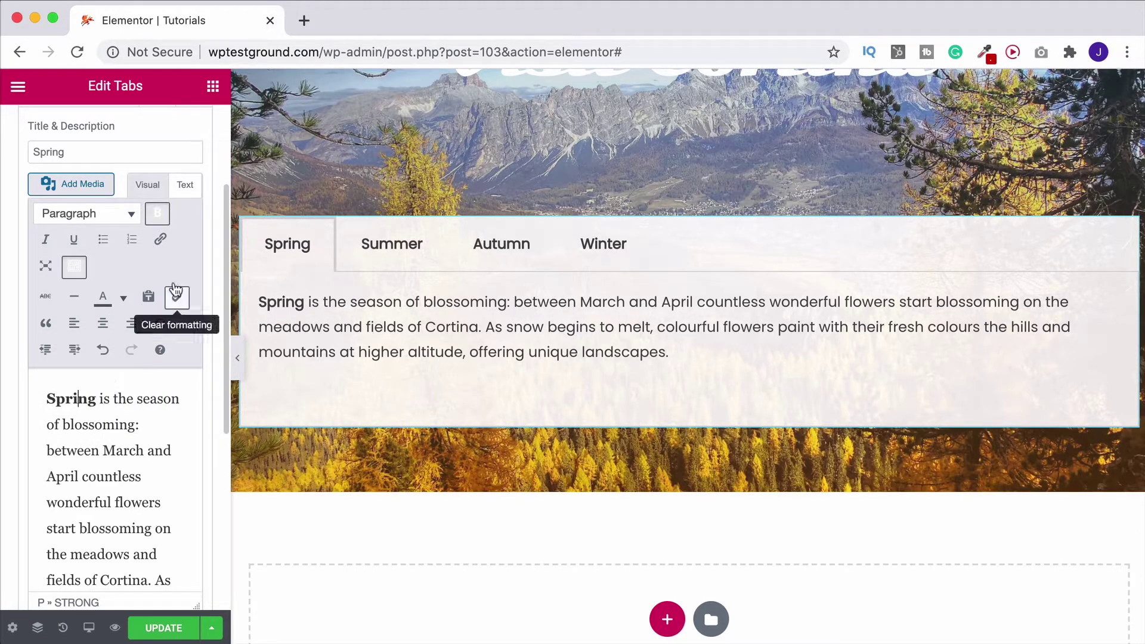
pyautogui.click(160, 220)
# Insert an empty line above the Spring description text.
pyautogui.scroll(-5, 90, 453)
pyautogui.scroll(5, 90, 453)
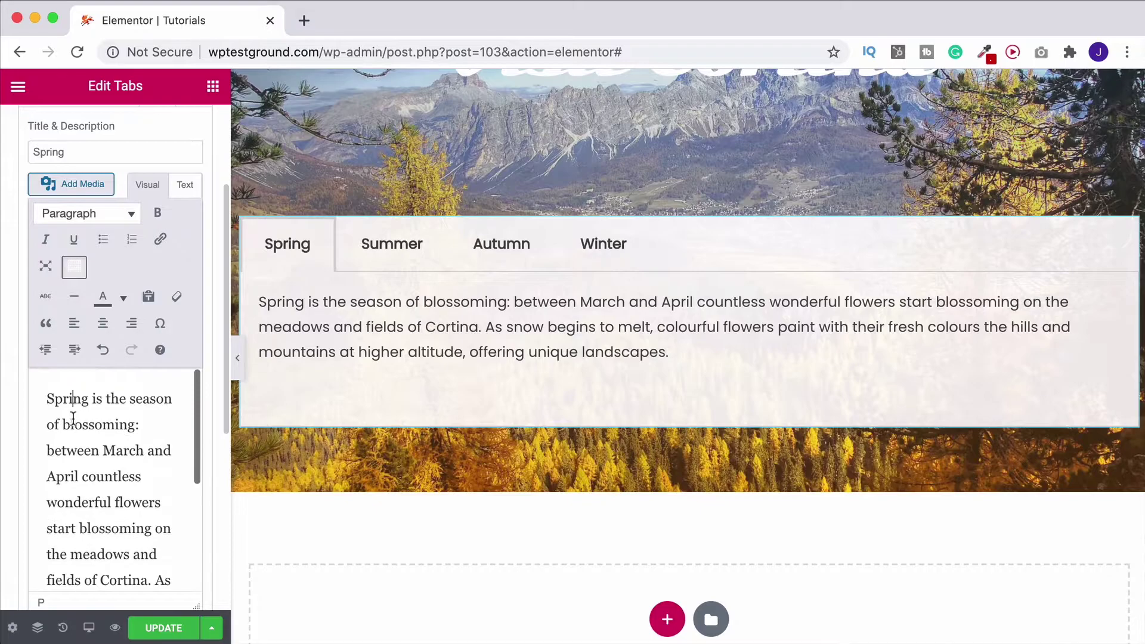
pyautogui.click(48, 399)
pyautogui.press('Return')
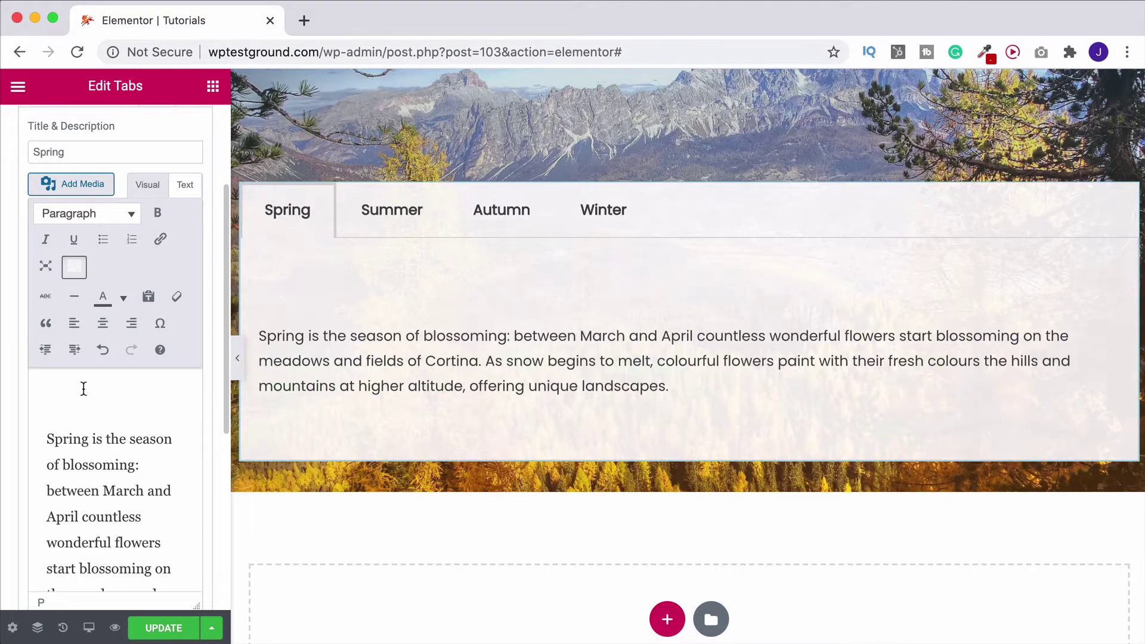
# Insert a portrait photo from the Media Library into the Spring description.
pyautogui.click(59, 185)
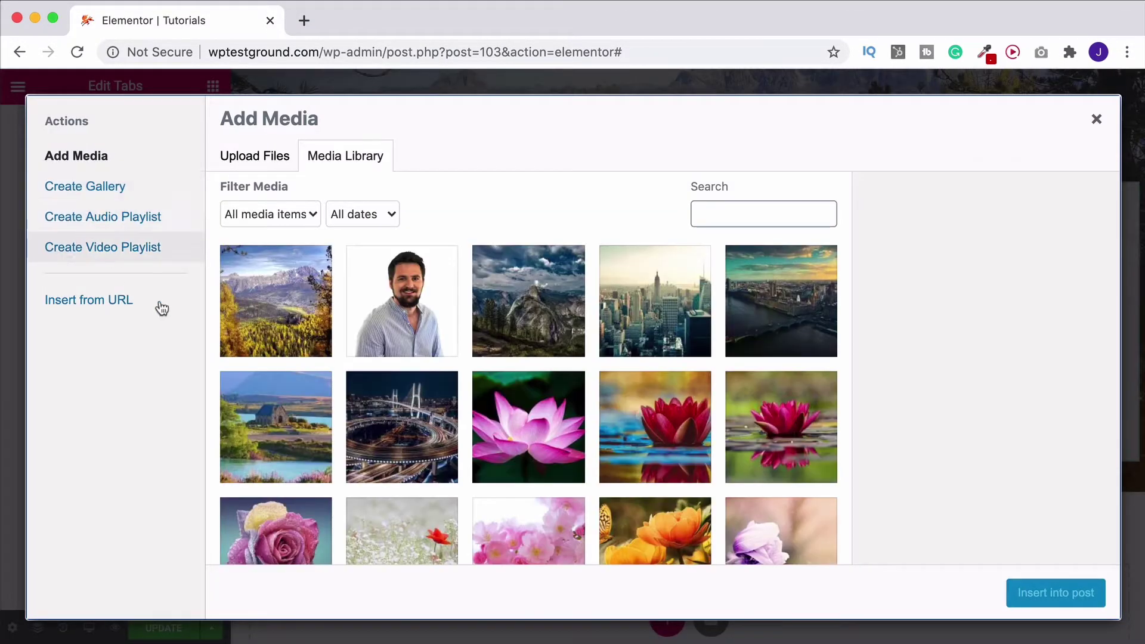
pyautogui.click(402, 302)
pyautogui.click(1055, 593)
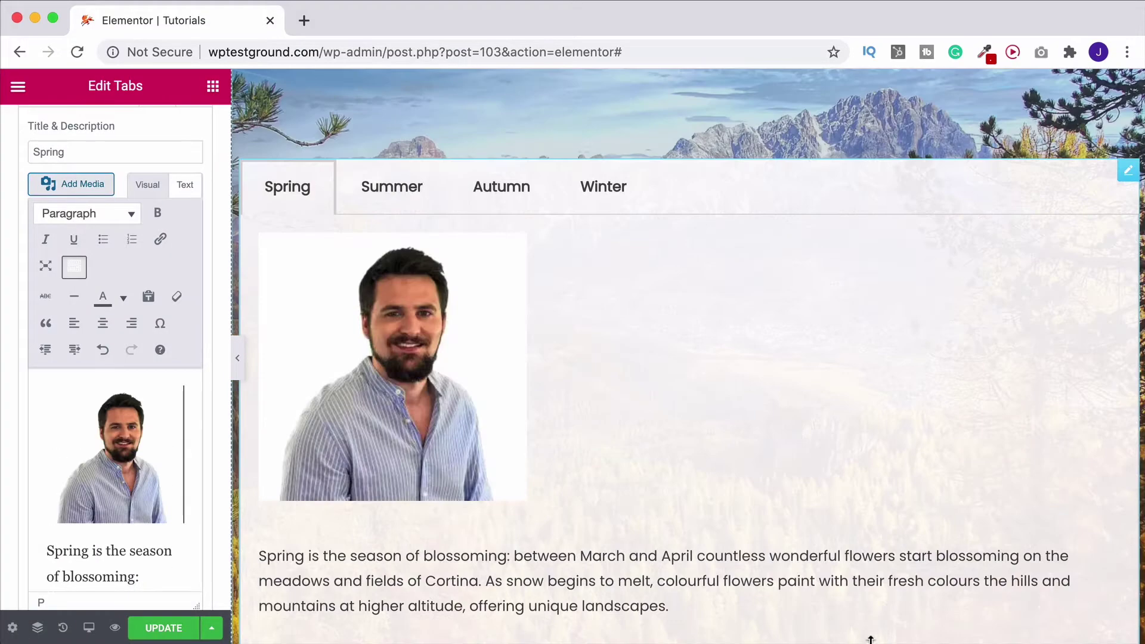
pyautogui.scroll(-2, 620, 508)
pyautogui.scroll(-3, 84, 442)
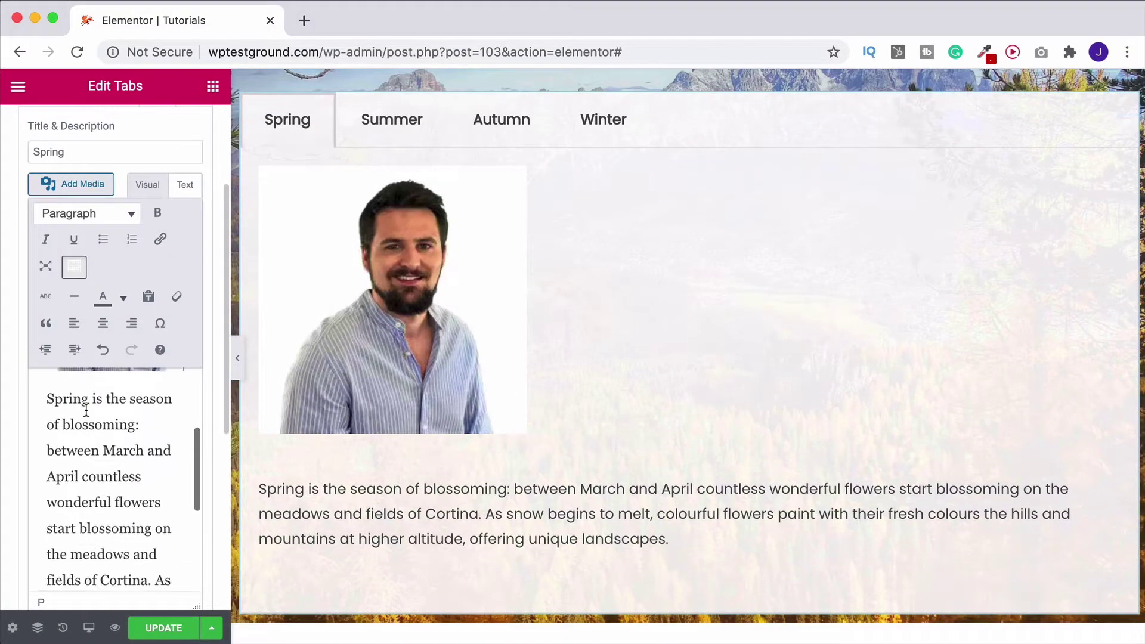
pyautogui.scroll(1, 87, 411)
pyautogui.scroll(4, 86, 410)
# Shrink the photo to a thumbnail, pull the text beside it, then delete the photo.
pyautogui.click(91, 435)
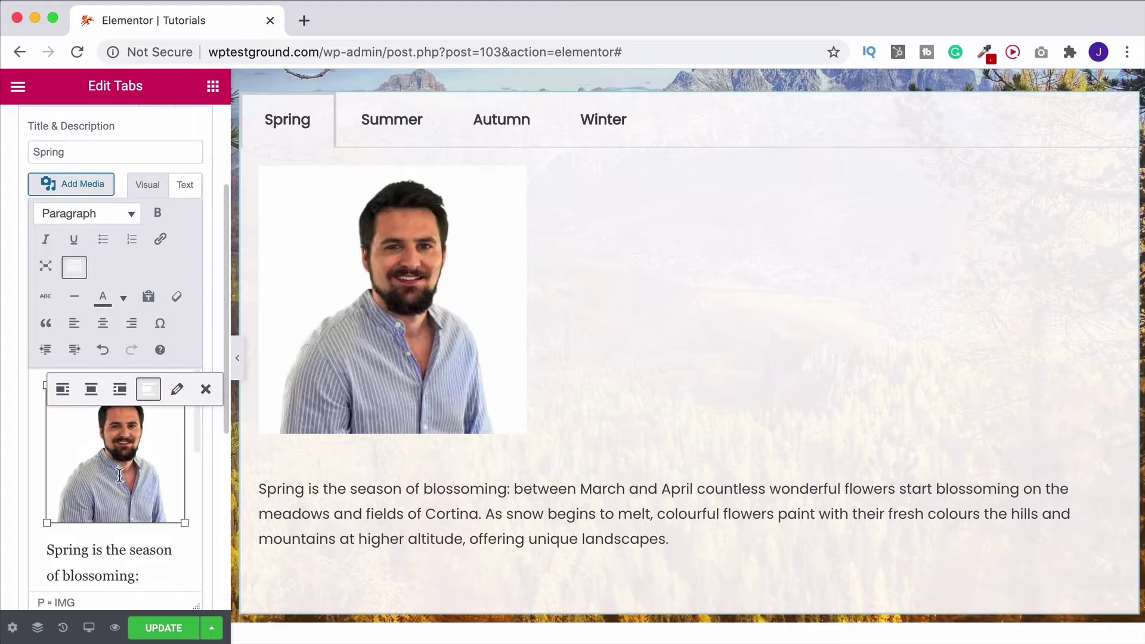
pyautogui.moveTo(187, 523); pyautogui.dragTo(126, 464)
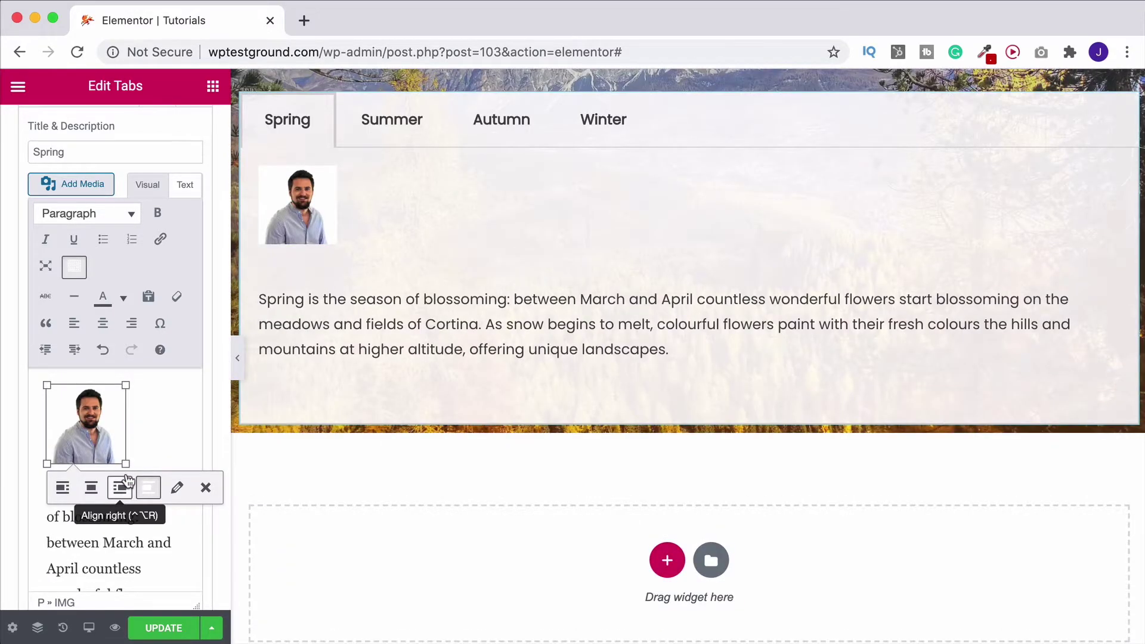
pyautogui.click(105, 567)
pyautogui.press('BackSpace')
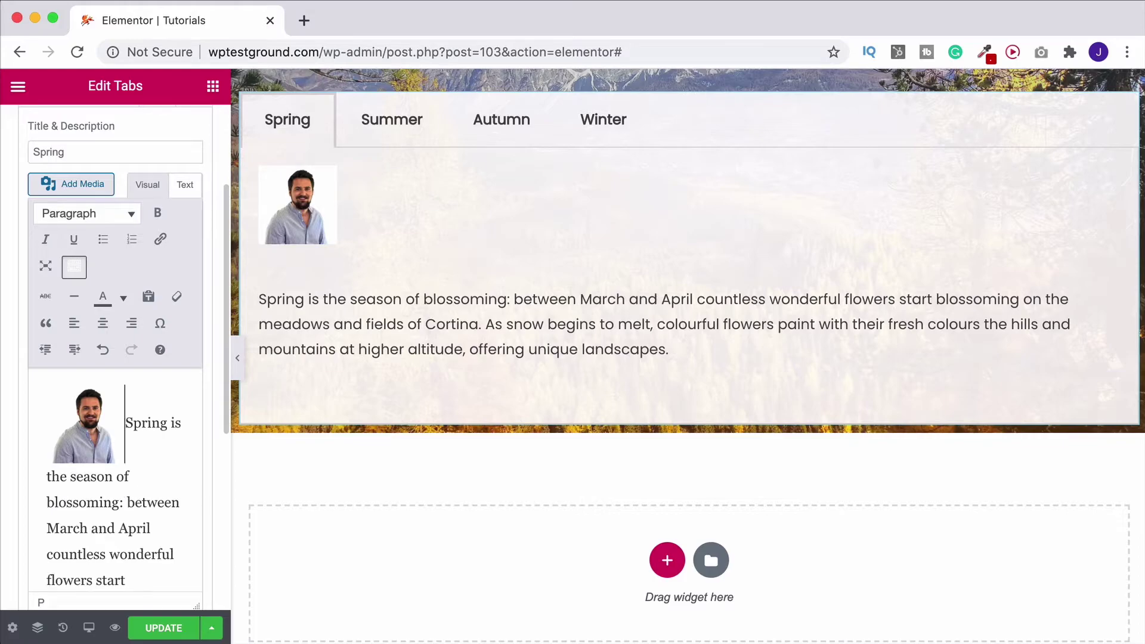
pyautogui.click(86, 445)
pyautogui.press('BackSpace')
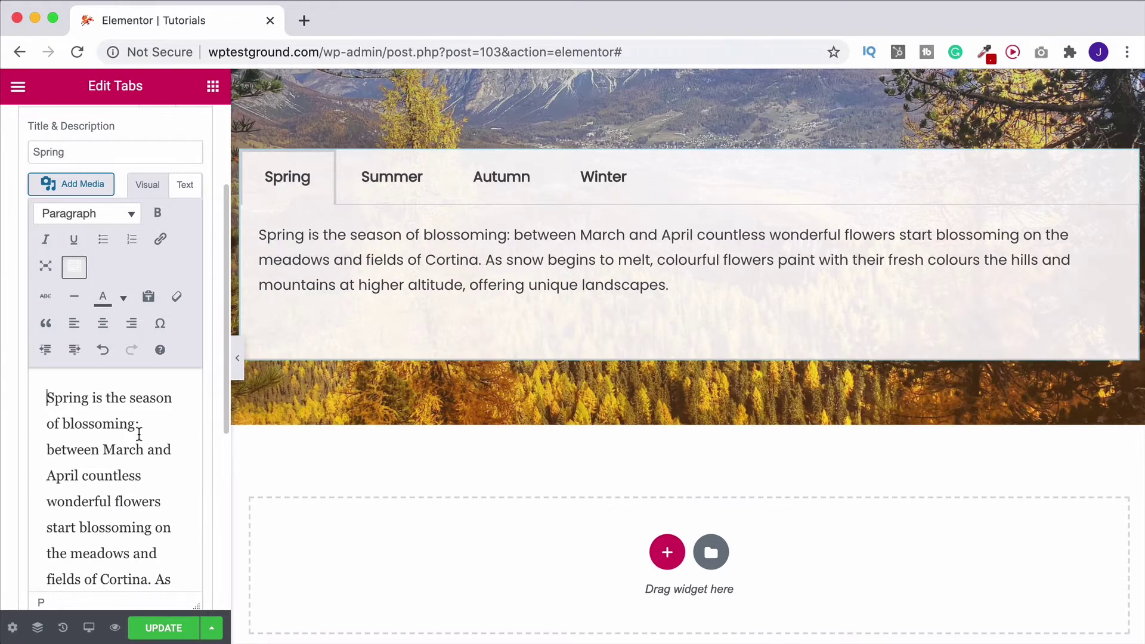
pyautogui.scroll(7, 308, 366)
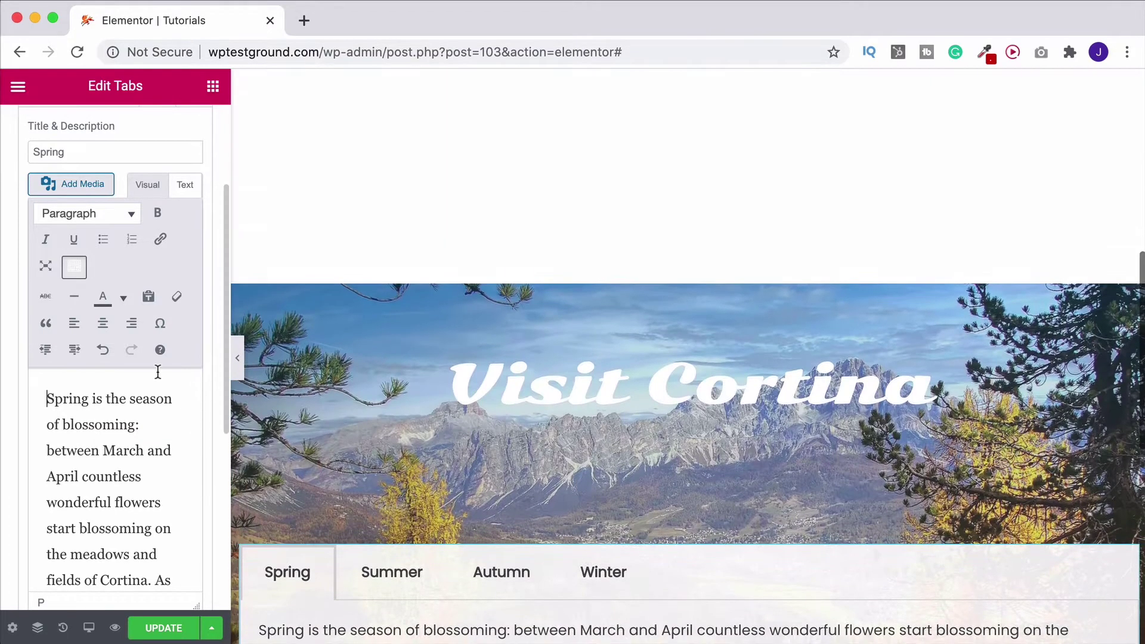
pyautogui.scroll(5, 115, 157)
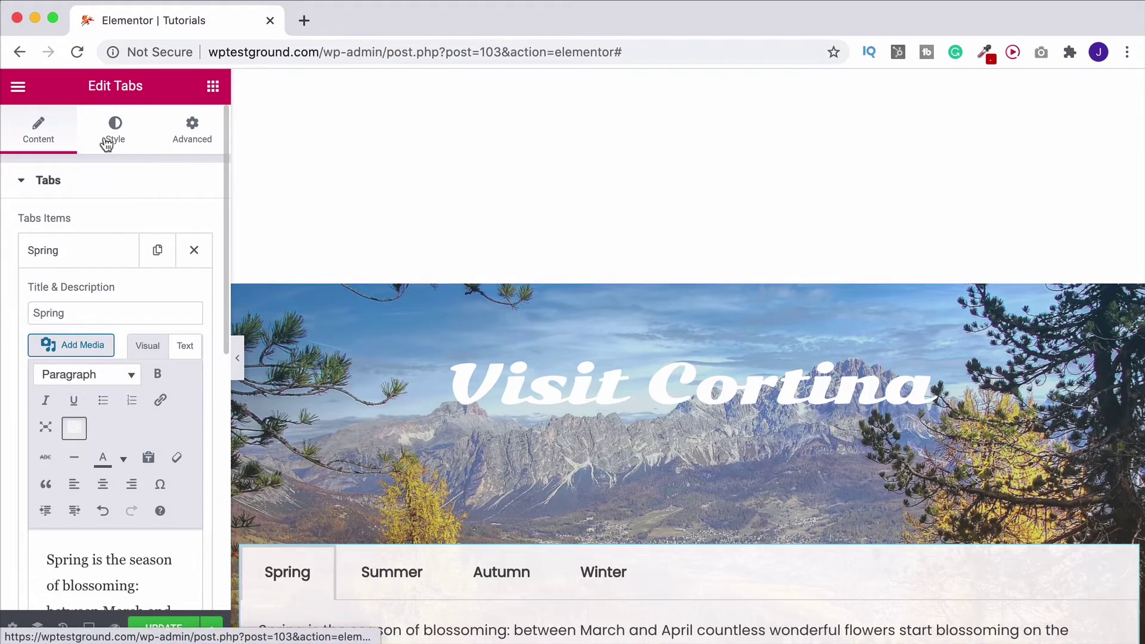
# Colour the tab titles light blue #6EC1E4 and the content text green #61CE70.
pyautogui.click(108, 143)
pyautogui.scroll(-5, 376, 292)
pyautogui.scroll(-1, 376, 291)
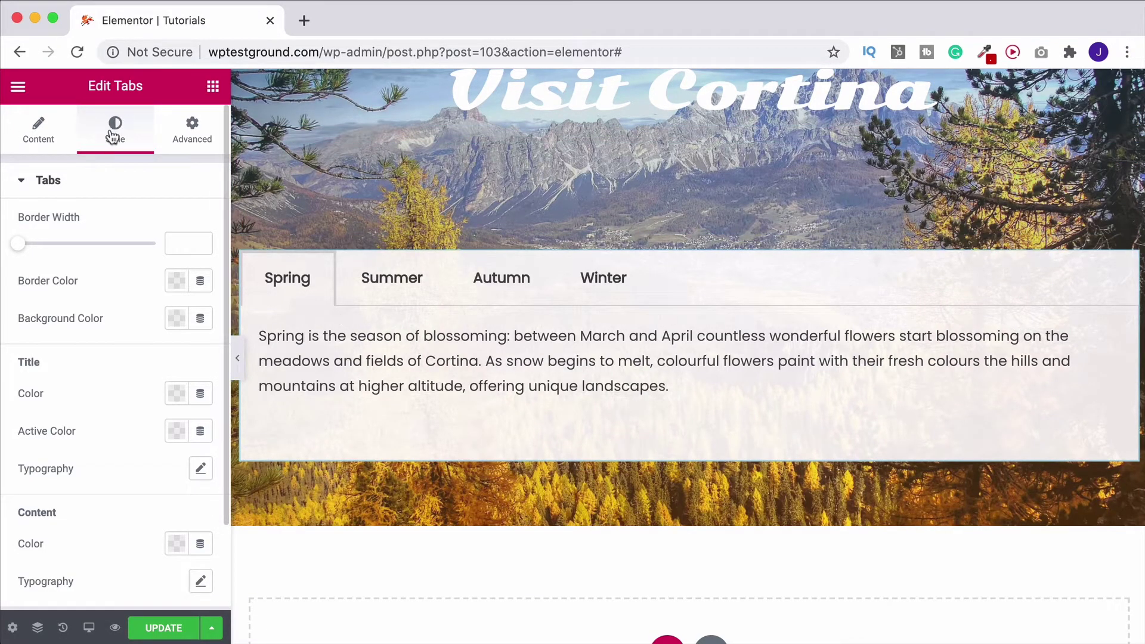
pyautogui.scroll(-1, 103, 377)
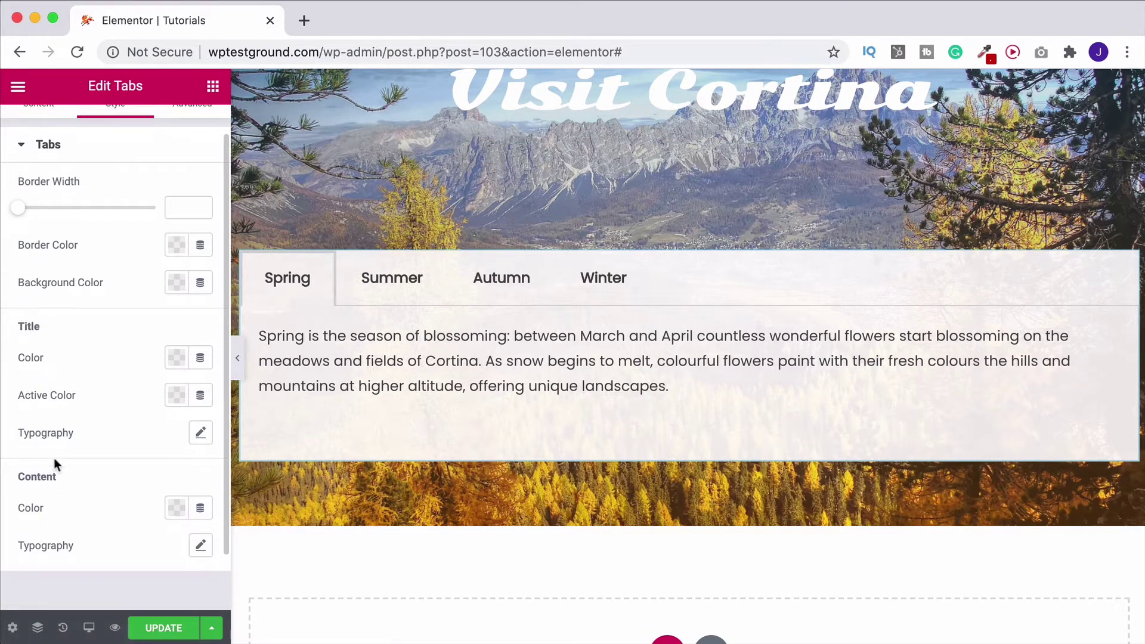
pyautogui.click(174, 359)
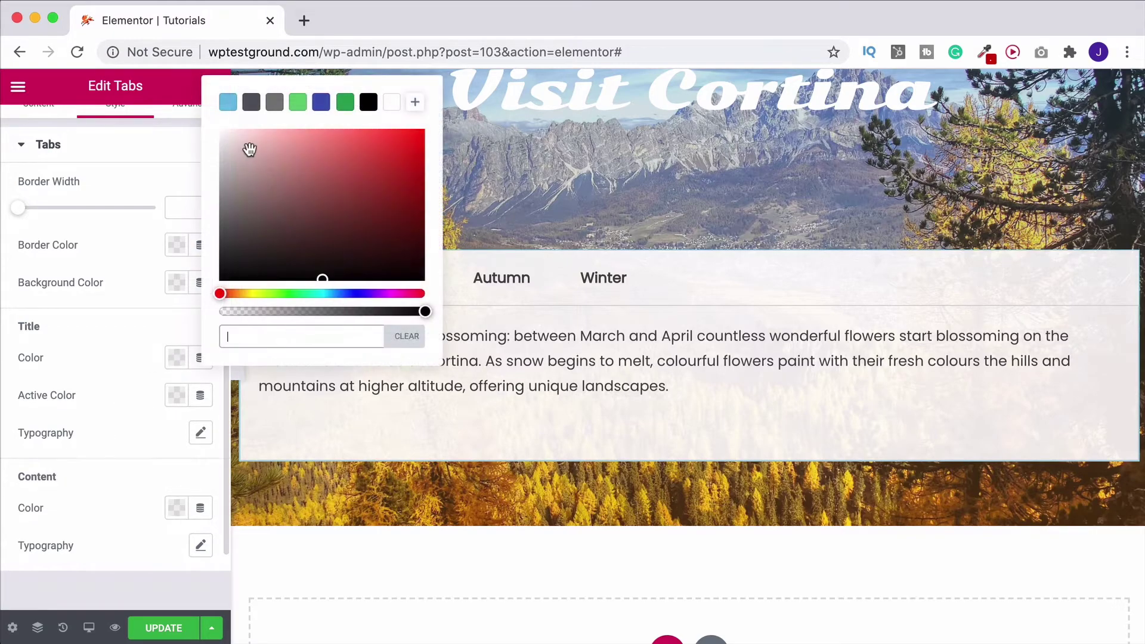
pyautogui.click(228, 103)
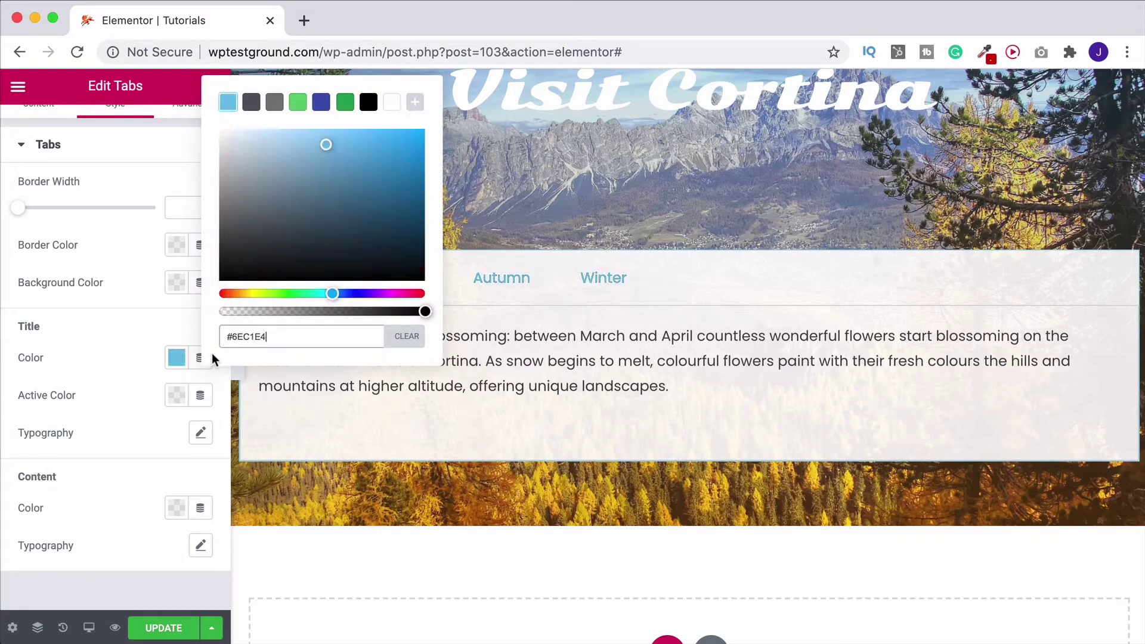
pyautogui.click(172, 508)
pyautogui.click(162, 227)
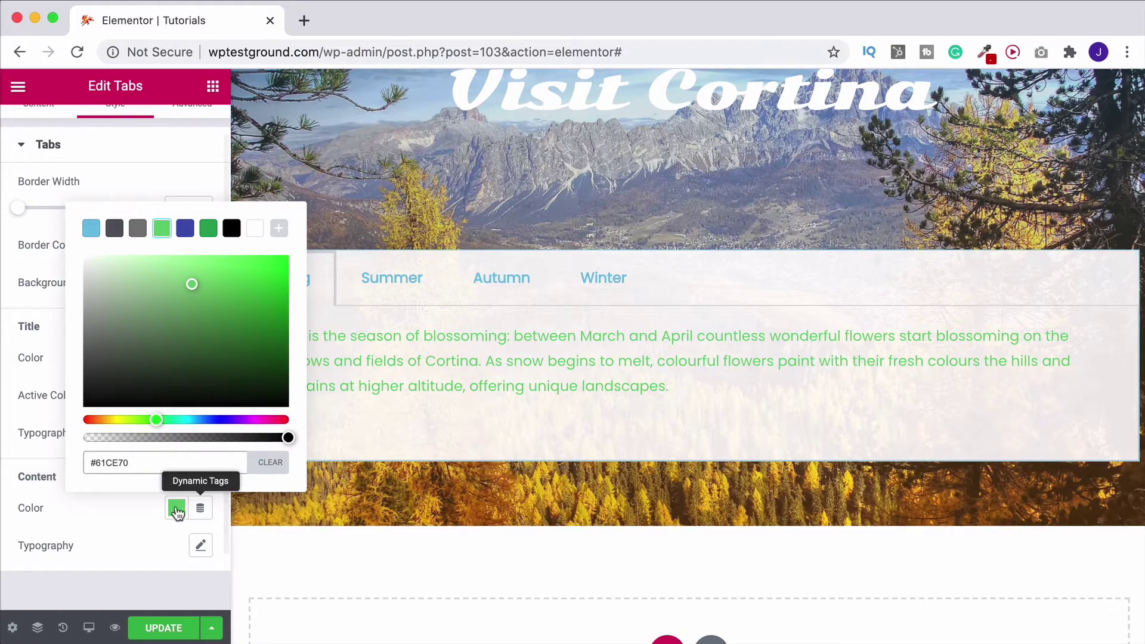
pyautogui.click(120, 529)
# Try a 34 px title size in Title Typography, keep the Default font, then clear the size.
pyautogui.click(201, 432)
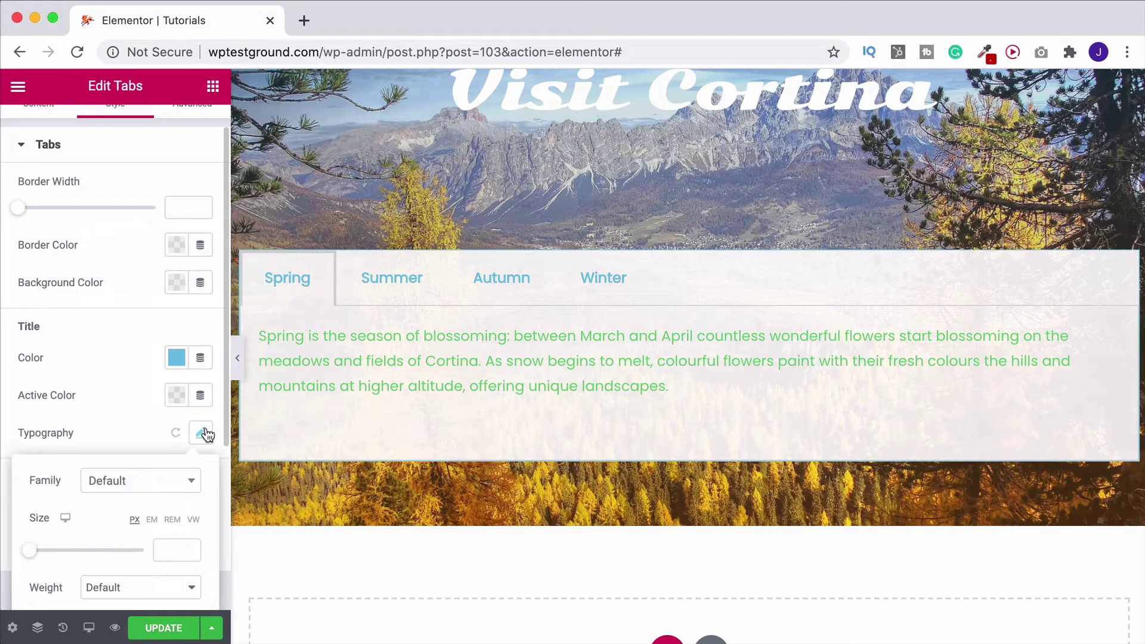
pyautogui.scroll(-3, 184, 496)
pyautogui.moveTo(24, 450); pyautogui.dragTo(48, 449)
pyautogui.scroll(-2, 70, 460)
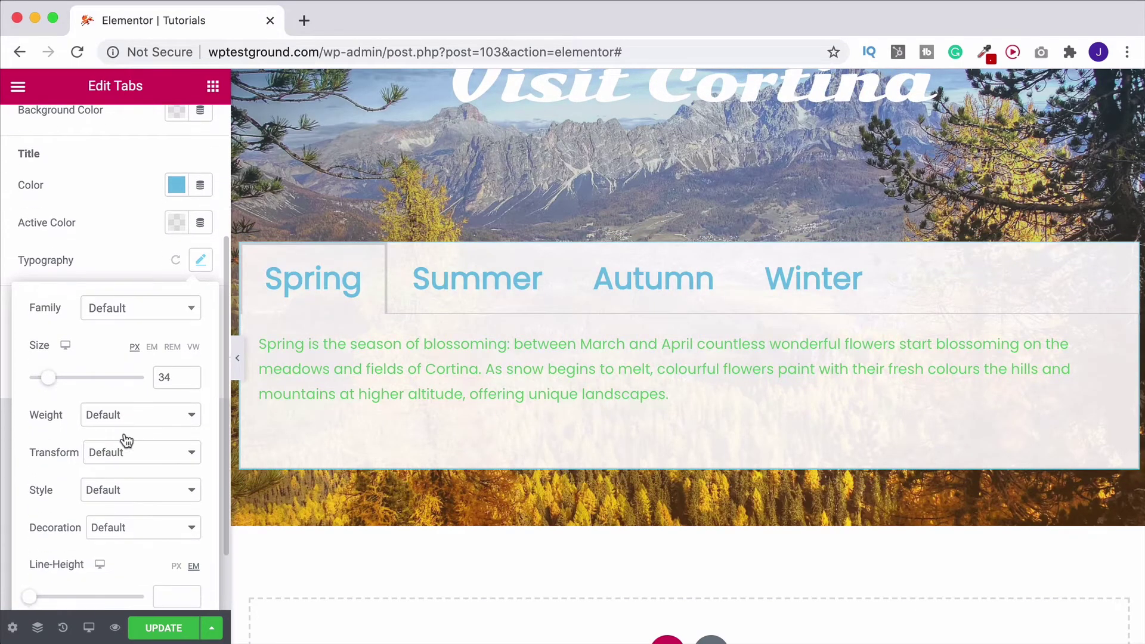
pyautogui.click(137, 307)
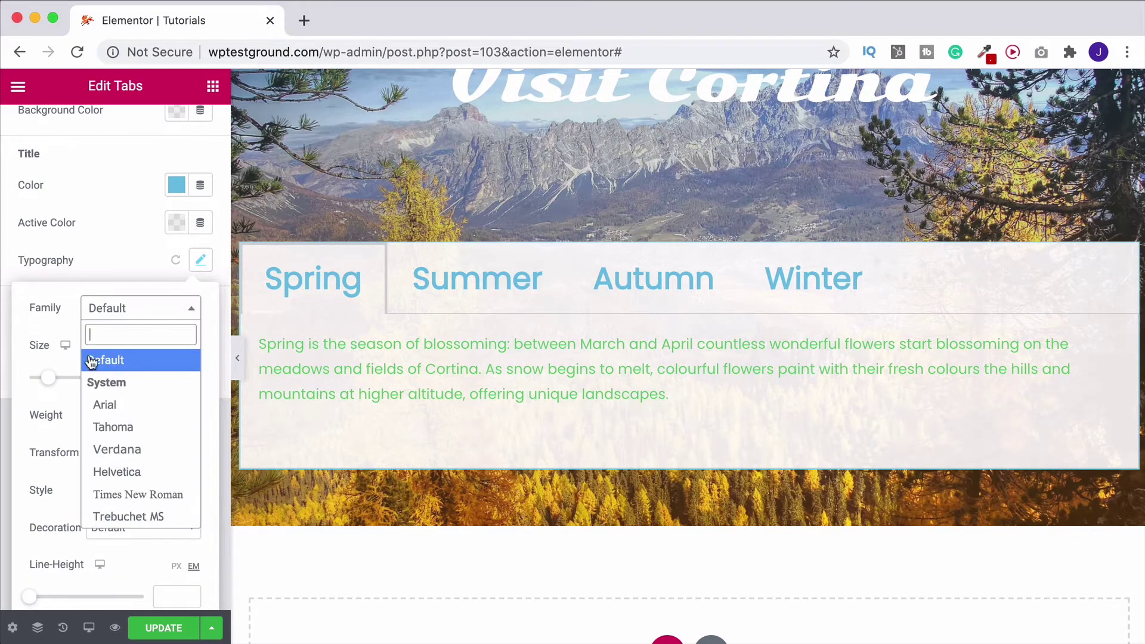
pyautogui.click(91, 359)
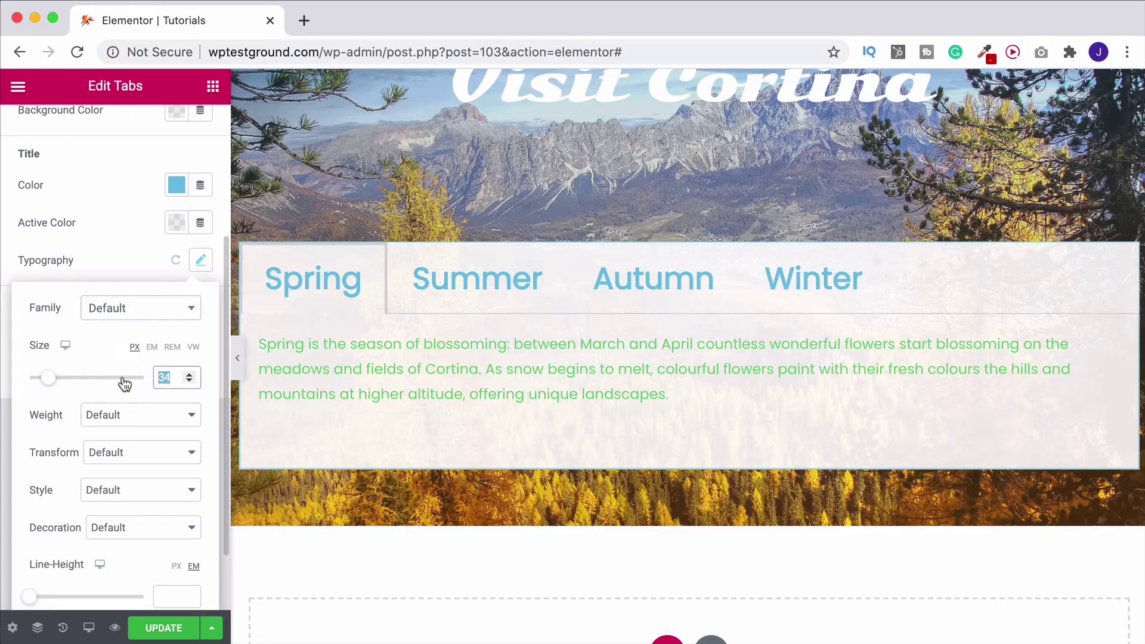
pyautogui.press('BackSpace')
pyautogui.press('BackSpace')
pyautogui.click(103, 253)
pyautogui.scroll(6, 156, 352)
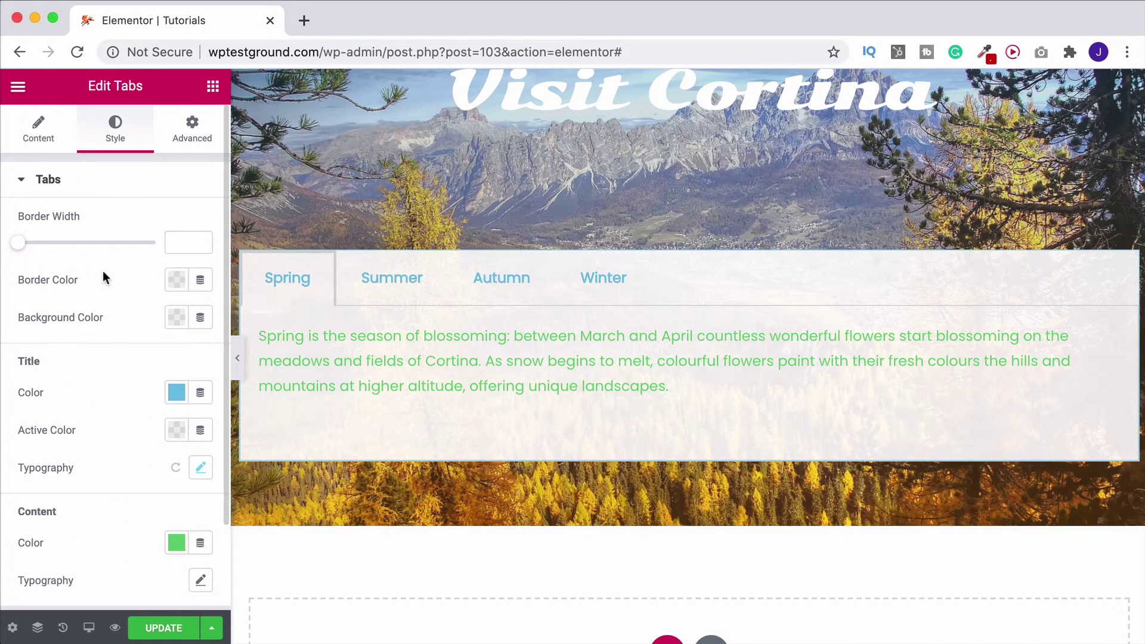
# Set the tabs' border colour to bright orange #FCA813.
pyautogui.click(176, 280)
pyautogui.moveTo(94, 516); pyautogui.dragTo(105, 514)
pyautogui.moveTo(177, 422); pyautogui.dragTo(273, 352)
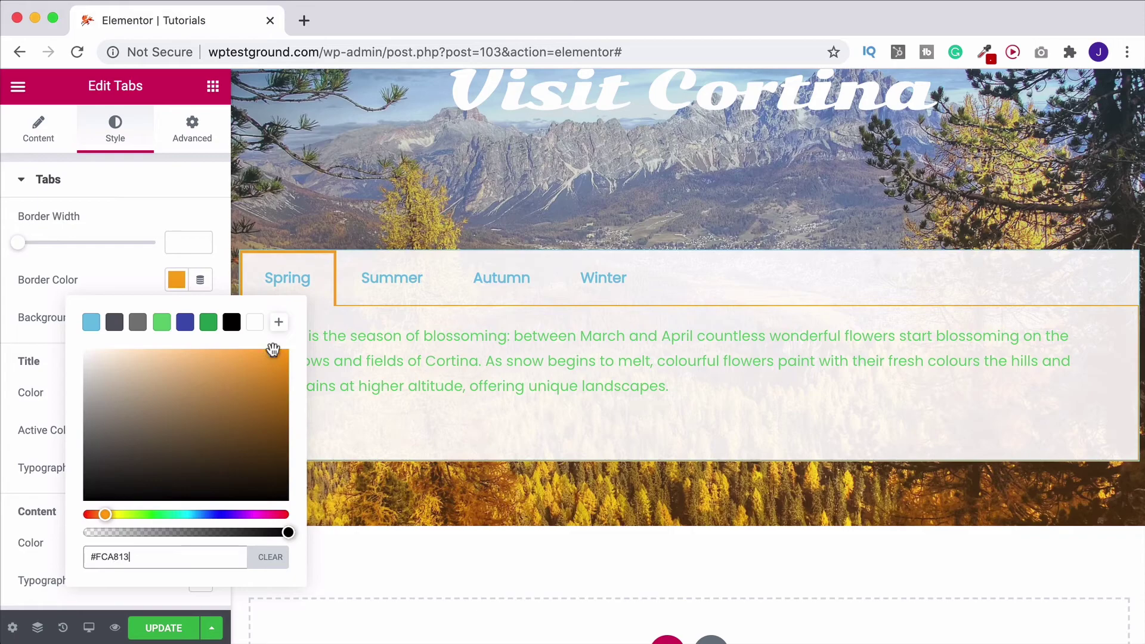
pyautogui.click(359, 442)
pyautogui.scroll(3, 360, 441)
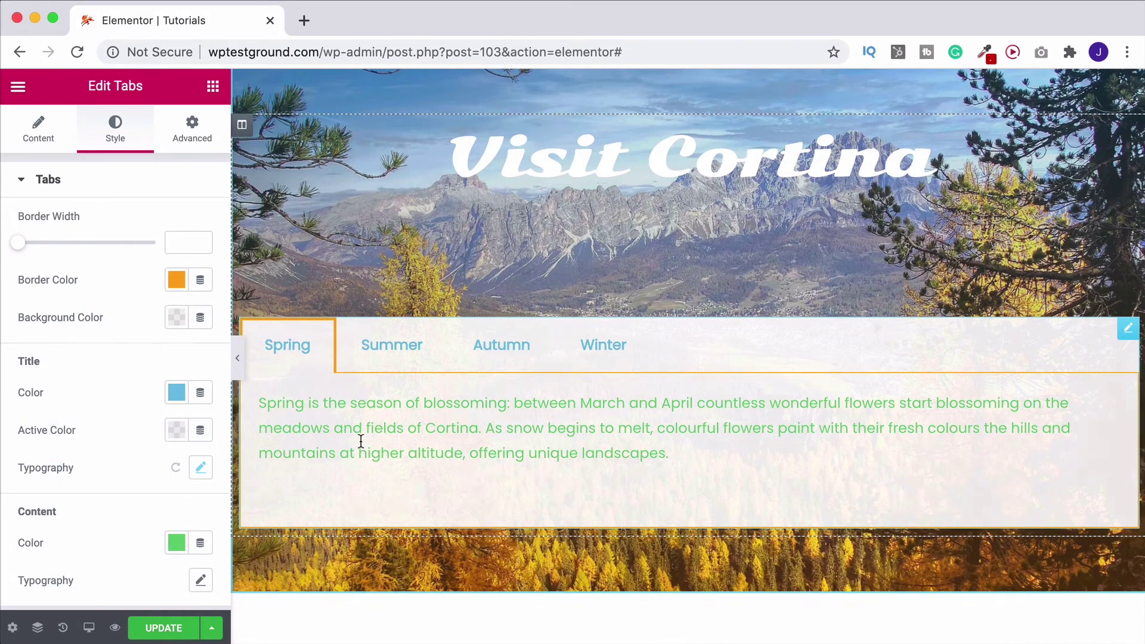